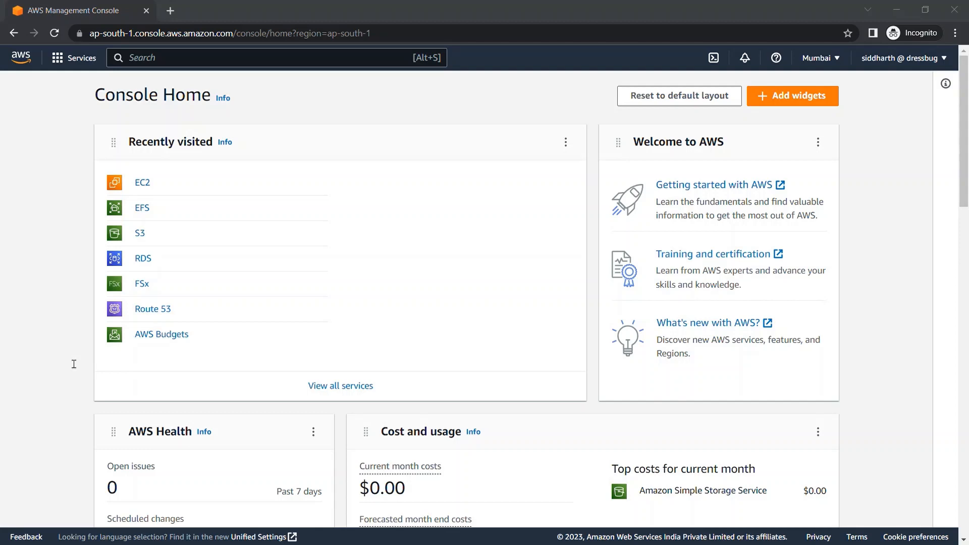
- Open the EFS service from the Storage category of AWS services
{"action": "key", "text": "alt+Tab"}
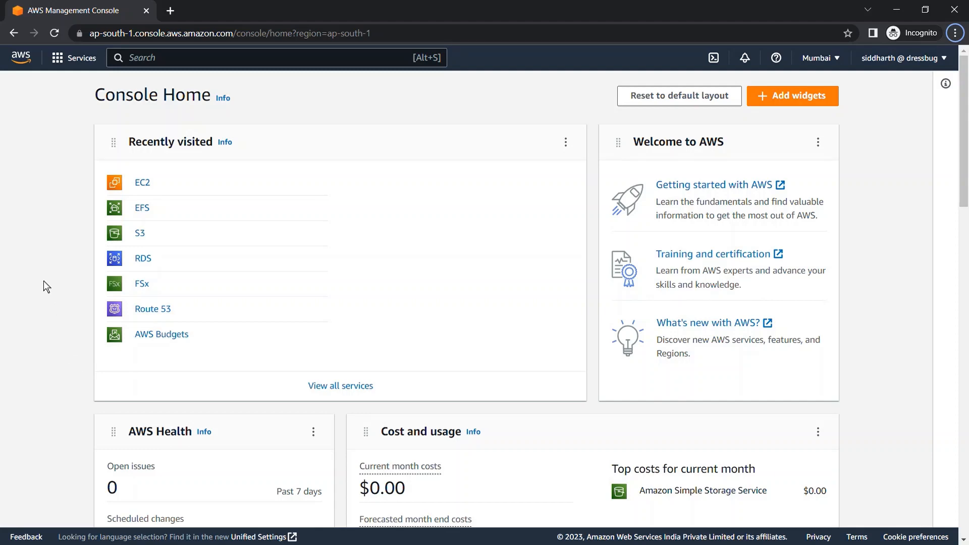
{"action": "left_click", "coordinate": [70, 66]}
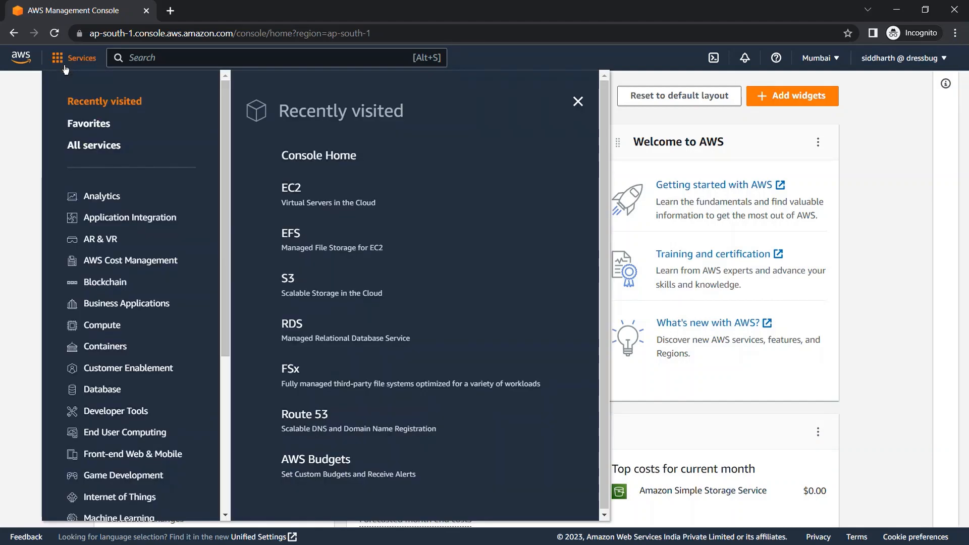
{"action": "scroll", "coordinate": [169, 236], "scroll_direction": "down", "scroll_amount": 5}
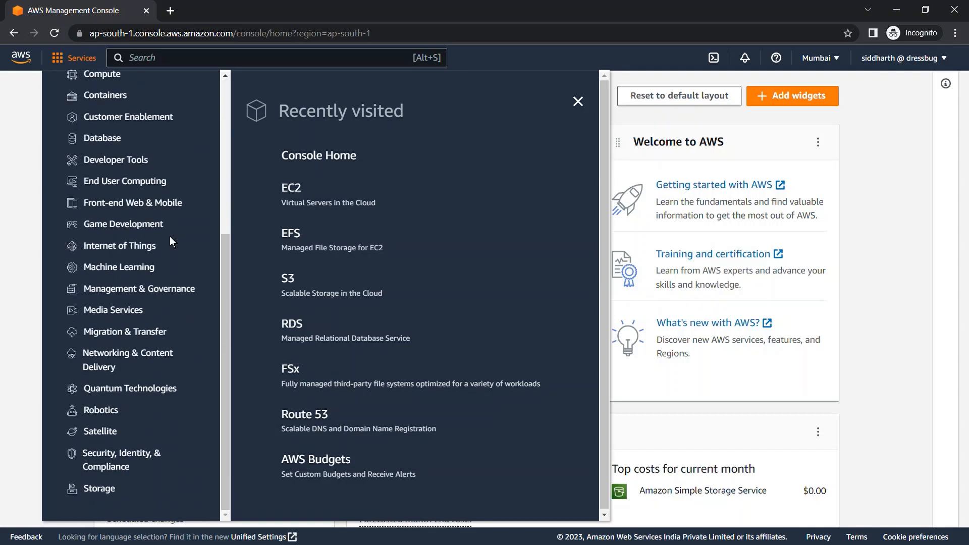
{"action": "left_click", "coordinate": [103, 491]}
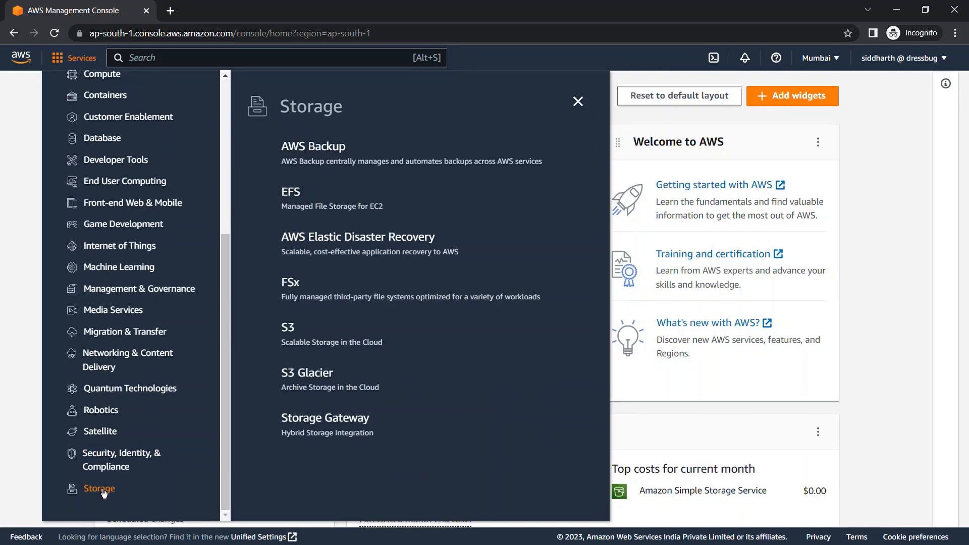
{"action": "left_click", "coordinate": [303, 203]}
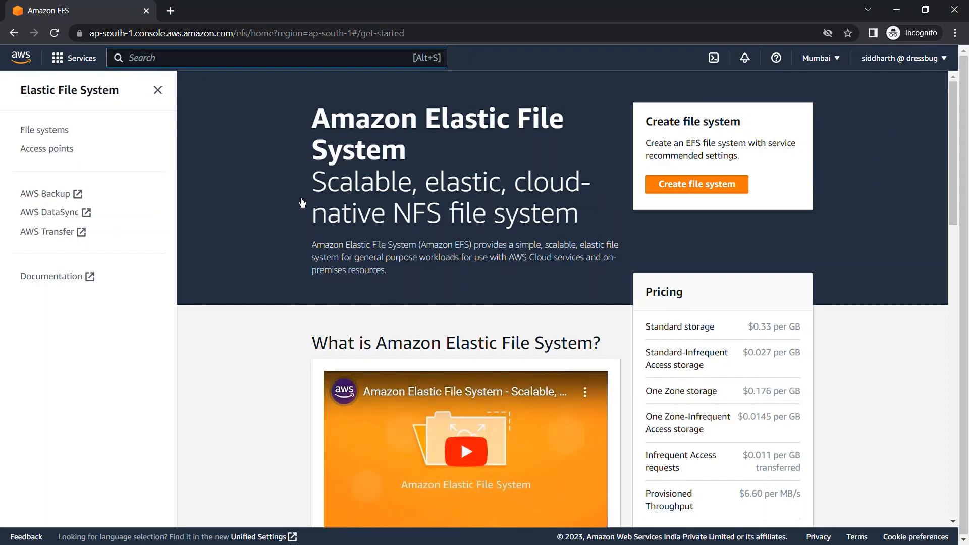
- Start creating an EFS file system and name it mjstudy
{"action": "left_click", "coordinate": [382, 60]}
{"action": "left_click", "coordinate": [683, 187]}
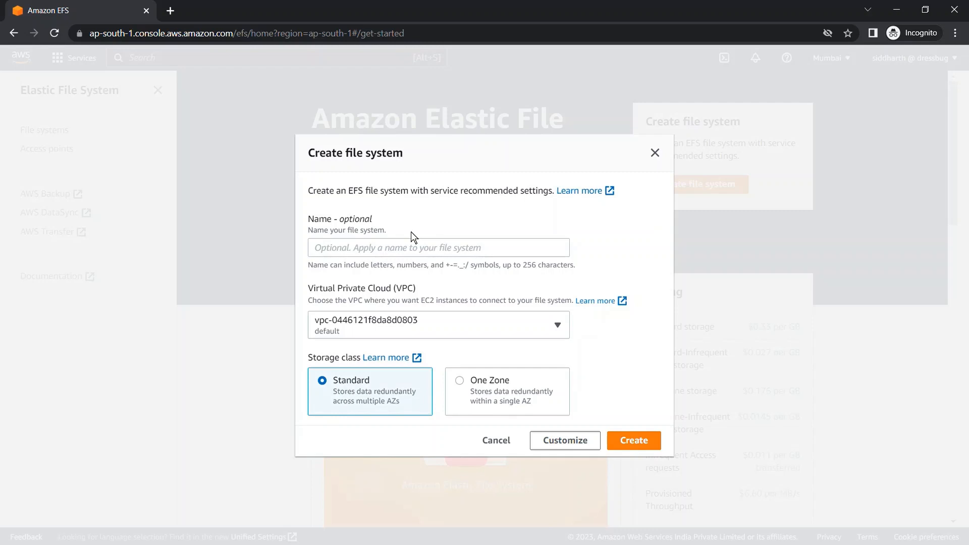
{"action": "left_click", "coordinate": [403, 247]}
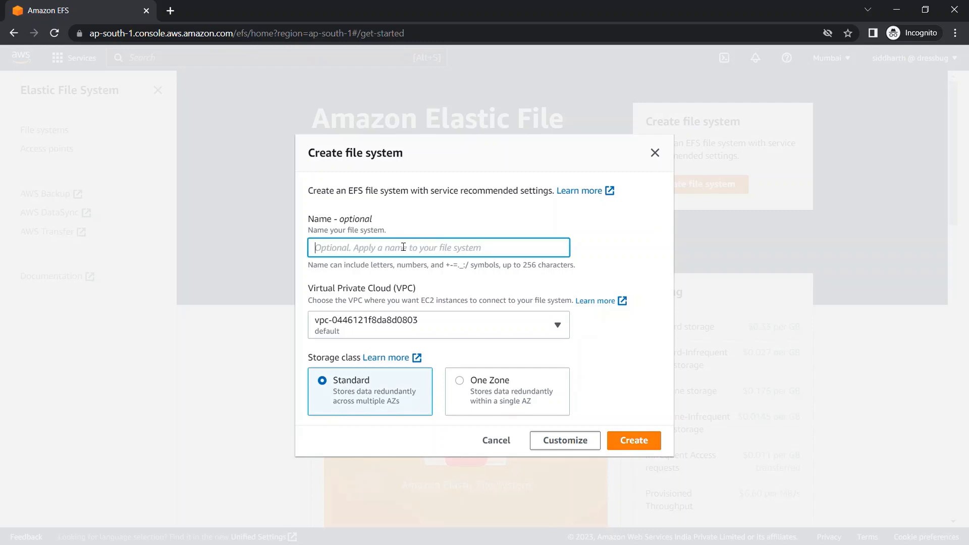
{"action": "type", "text": "mjstudy"}
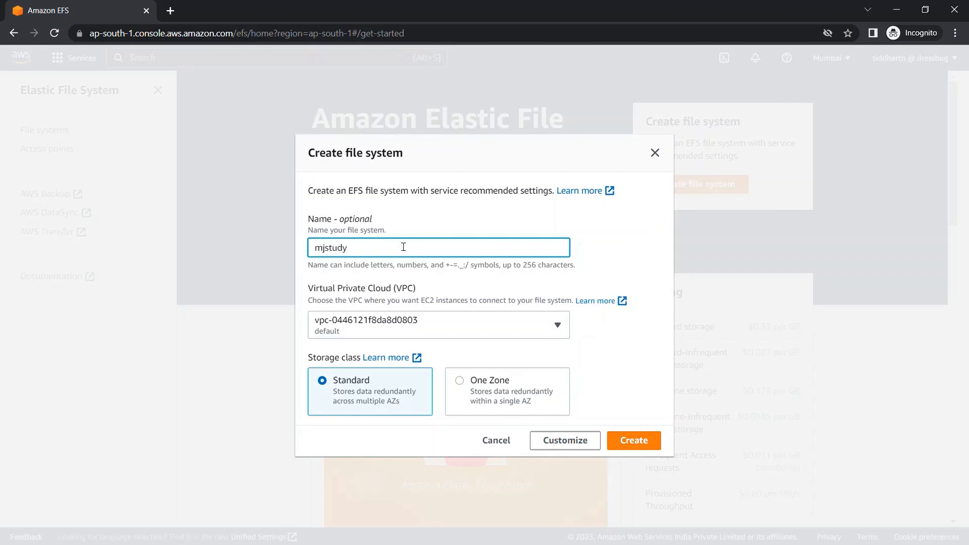
- Check the VPC choices and the One Zone availability zones, and return the storage class to Standard
{"action": "left_click", "coordinate": [393, 324]}
{"action": "left_click", "coordinate": [393, 324]}
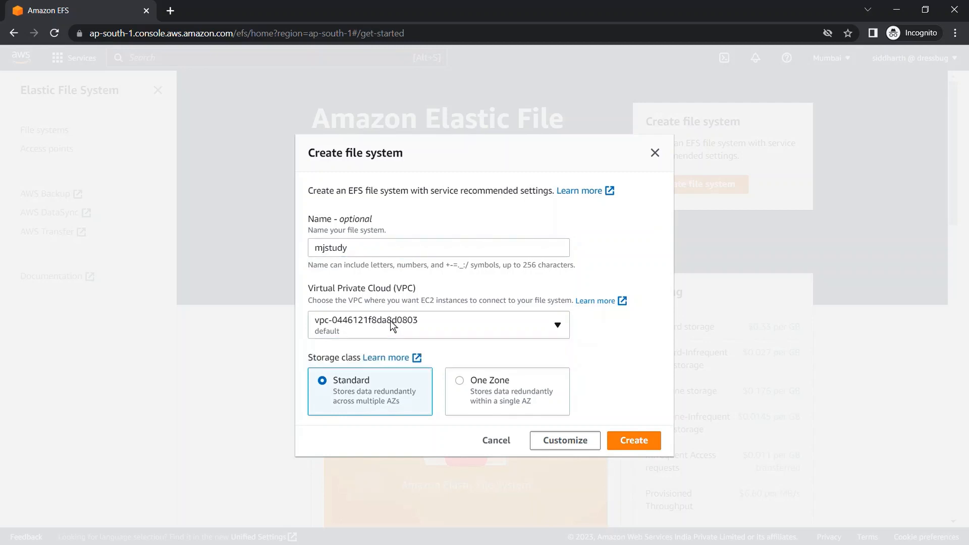
{"action": "left_click", "coordinate": [392, 325]}
{"action": "left_click", "coordinate": [393, 325]}
{"action": "left_click", "coordinate": [461, 400]}
{"action": "left_click", "coordinate": [470, 428]}
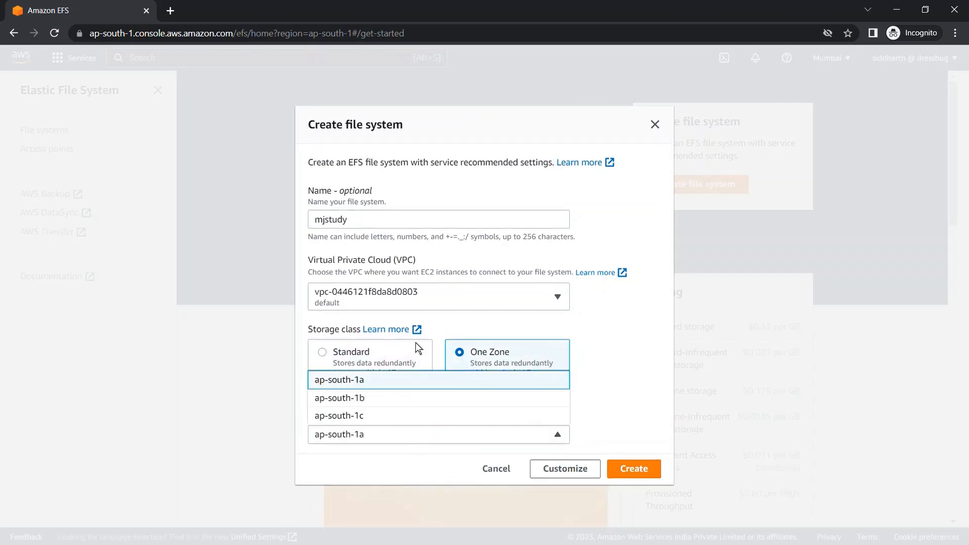
{"action": "left_click", "coordinate": [355, 361]}
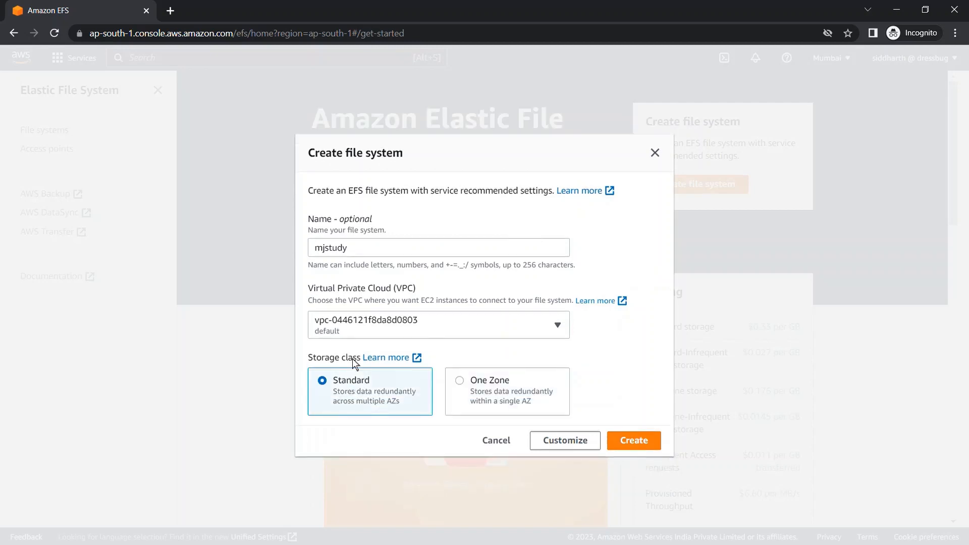
- Create the file system and refresh the file systems list to check its state
{"action": "left_click", "coordinate": [652, 443]}
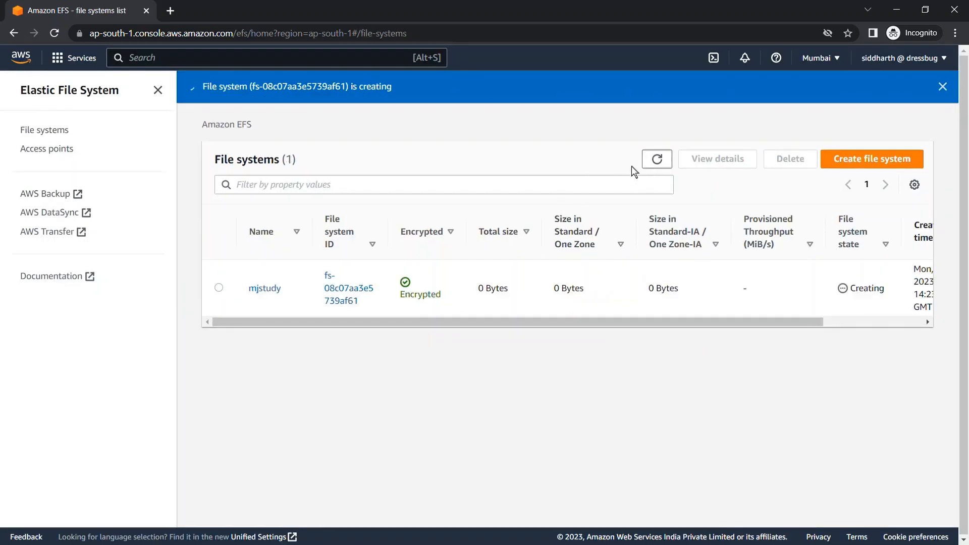
{"action": "left_click", "coordinate": [658, 159]}
{"action": "left_click_drag", "start_coordinate": [262, 322], "coordinate": [427, 329]}
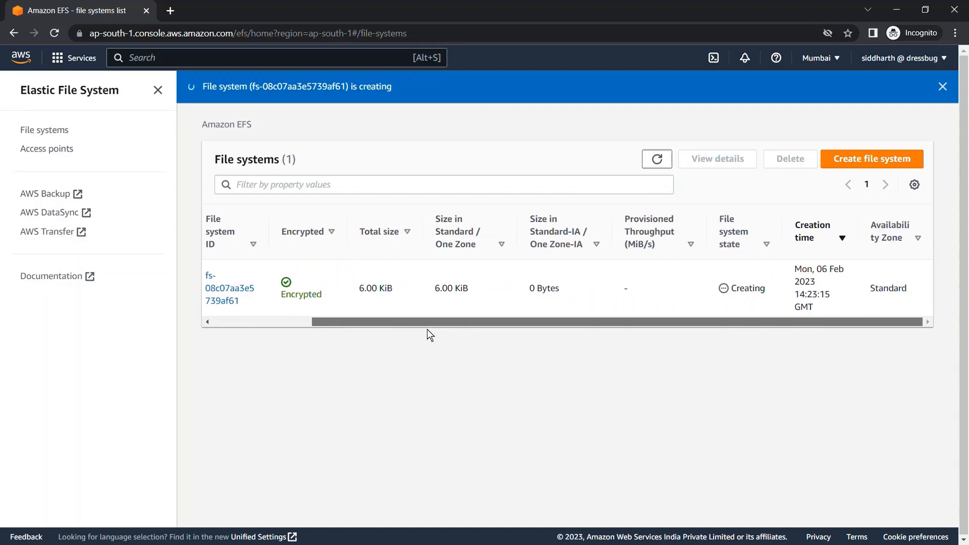
{"action": "left_click", "coordinate": [659, 169]}
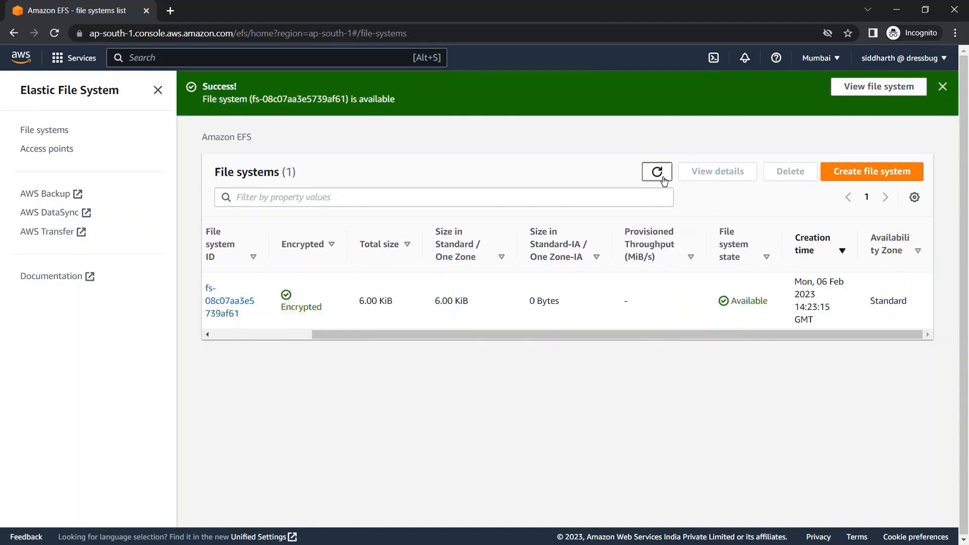
{"action": "left_click_drag", "start_coordinate": [359, 334], "coordinate": [269, 331]}
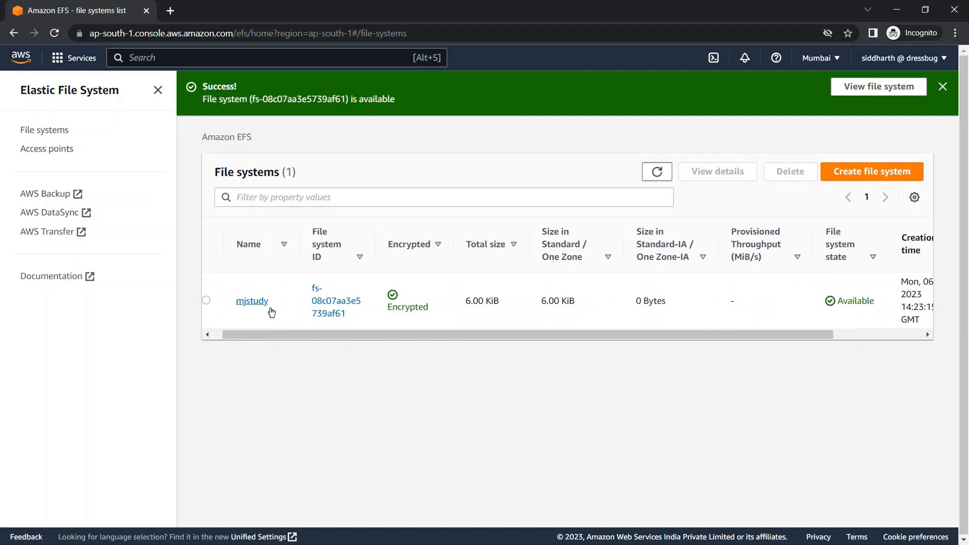
- Open the mjstudy file system and review its general details, file system policy and metered size
{"action": "left_click", "coordinate": [271, 312]}
{"action": "scroll", "coordinate": [437, 297], "scroll_direction": "down", "scroll_amount": 3}
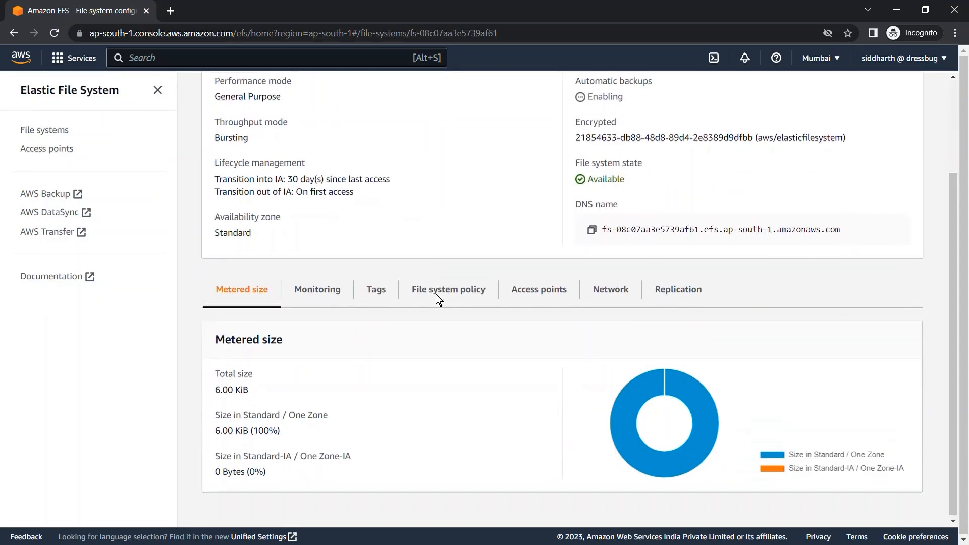
{"action": "left_click", "coordinate": [435, 295]}
{"action": "scroll", "coordinate": [436, 300], "scroll_direction": "down", "scroll_amount": 4}
{"action": "scroll", "coordinate": [378, 236], "scroll_direction": "up", "scroll_amount": 8}
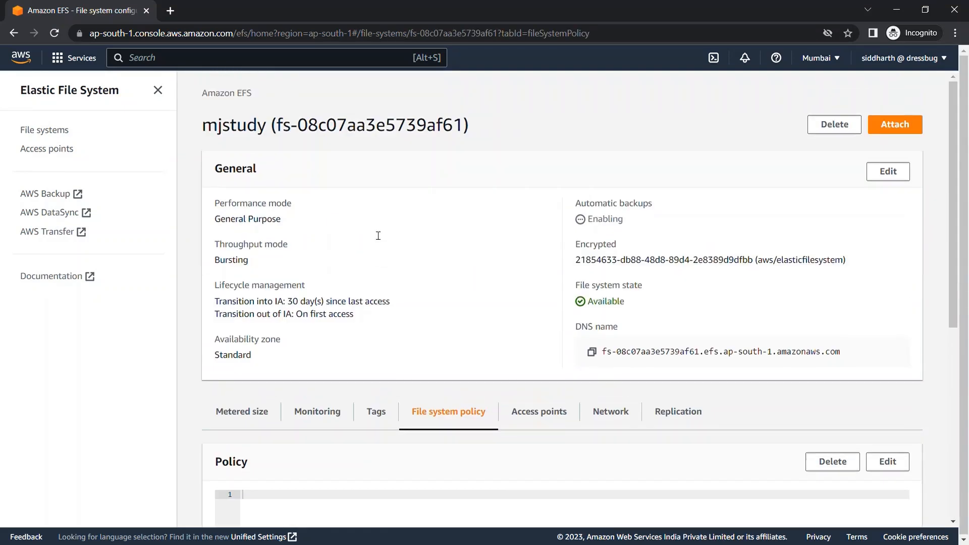
{"action": "left_click", "coordinate": [237, 407]}
{"action": "scroll", "coordinate": [438, 304], "scroll_direction": "down", "scroll_amount": 1}
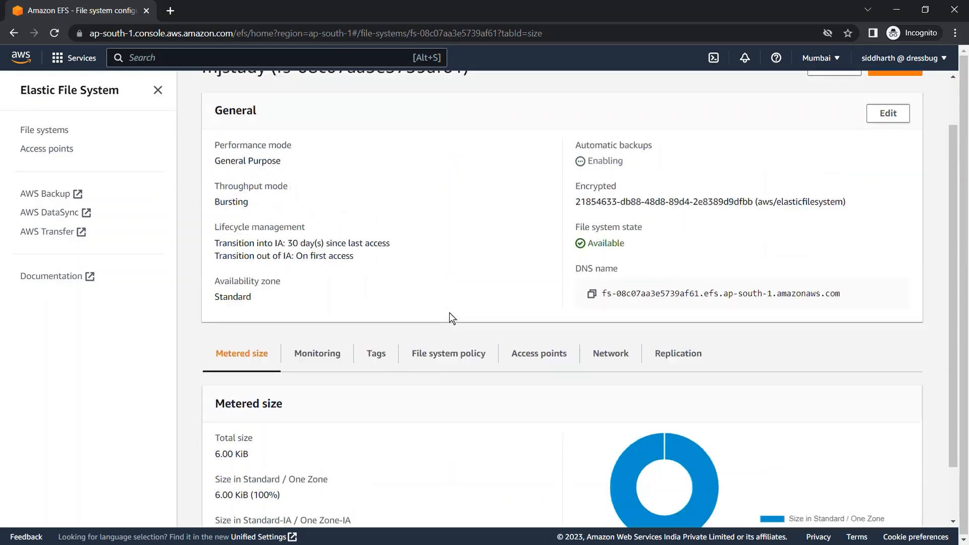
{"action": "scroll", "coordinate": [449, 314], "scroll_direction": "up", "scroll_amount": 1}
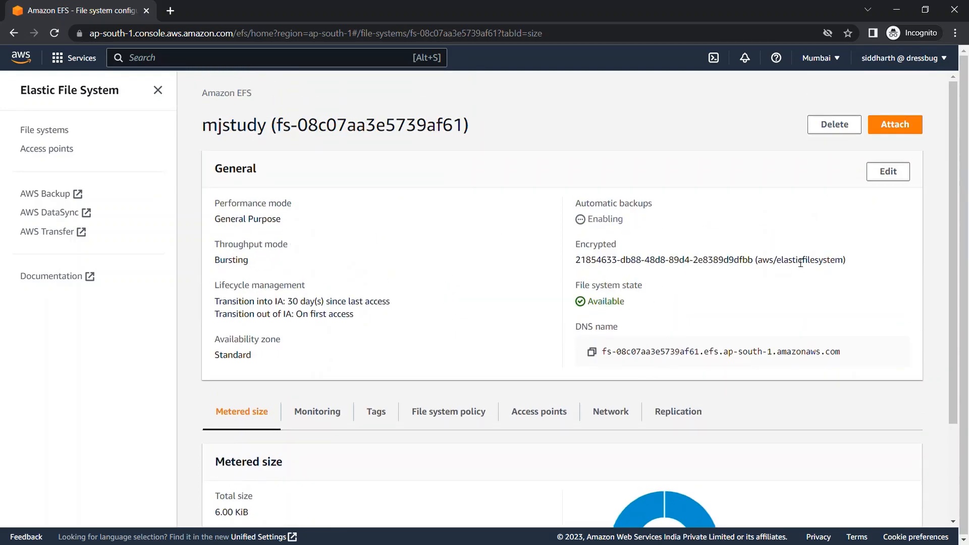
- Start another file system named mjstudy_customization from the file systems list, keeping the default VPC, and open its customized settings
{"action": "left_click", "coordinate": [35, 130]}
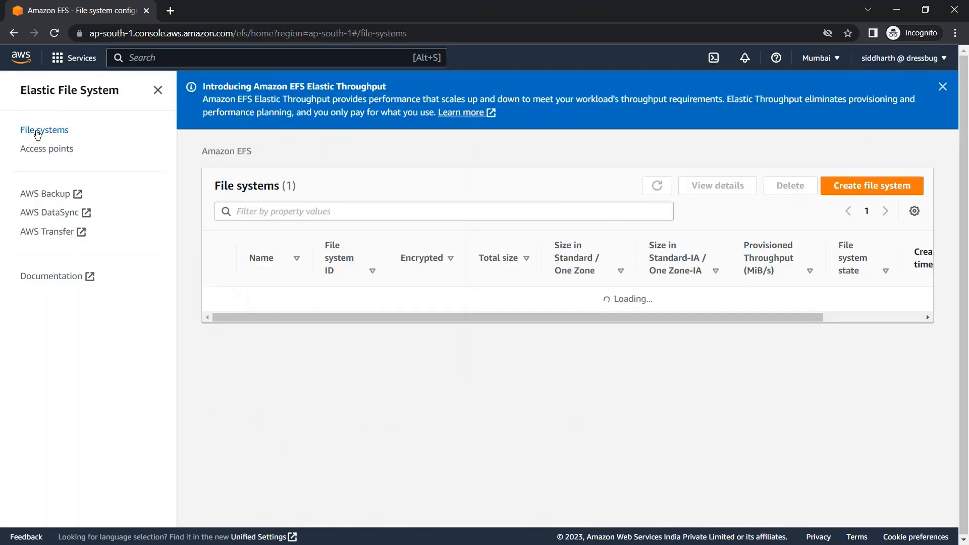
{"action": "left_click", "coordinate": [879, 191]}
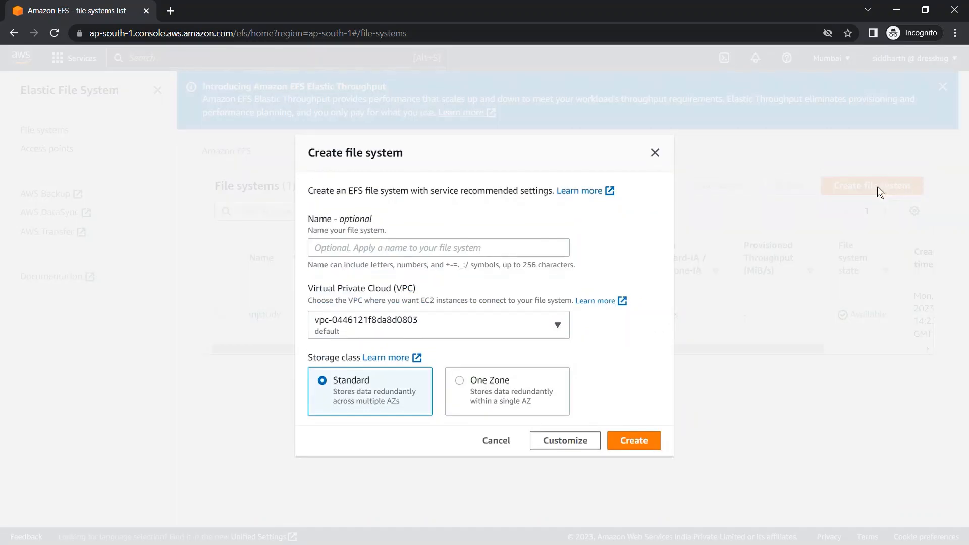
{"action": "left_click", "coordinate": [450, 251]}
{"action": "type", "text": "mjstudy"}
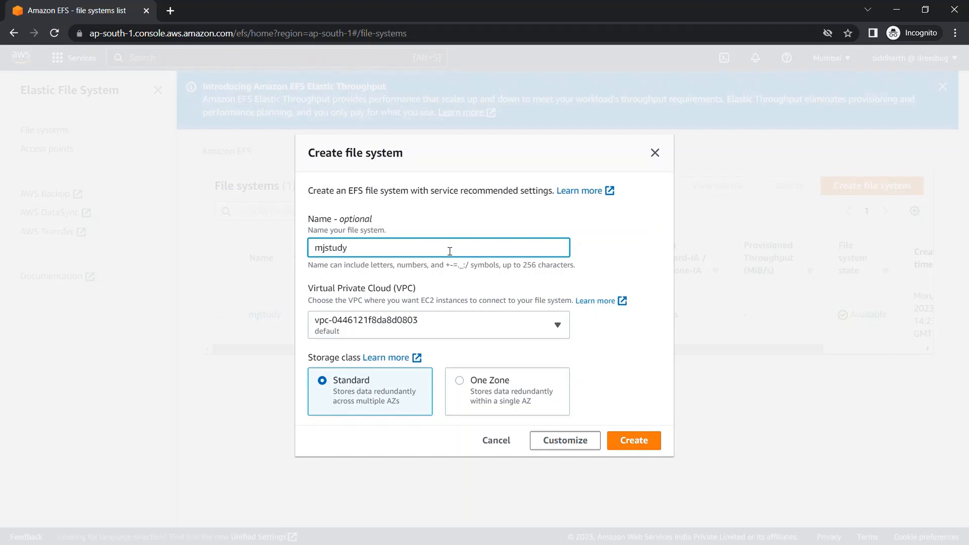
{"action": "type", "text": "_customization"}
{"action": "left_click", "coordinate": [401, 329]}
{"action": "left_click", "coordinate": [395, 361]}
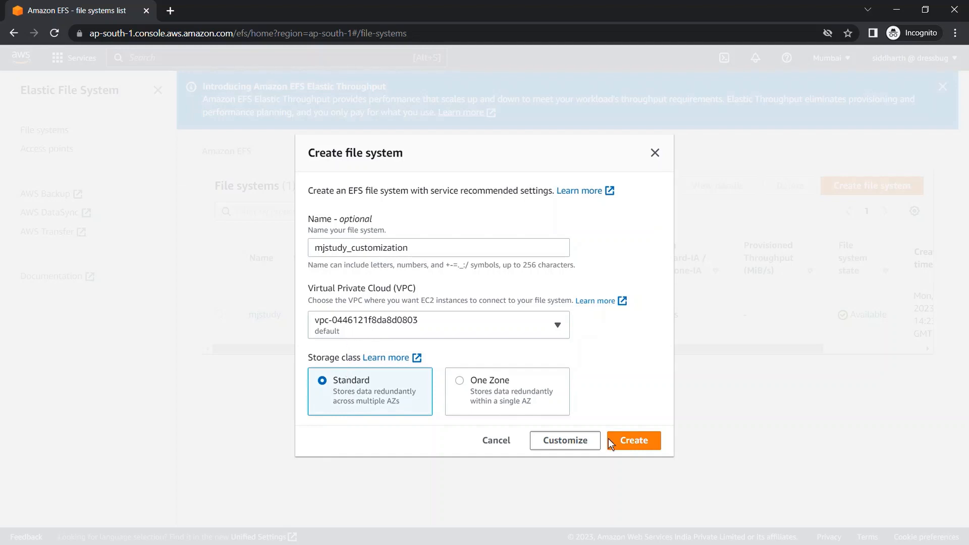
{"action": "left_click", "coordinate": [589, 447]}
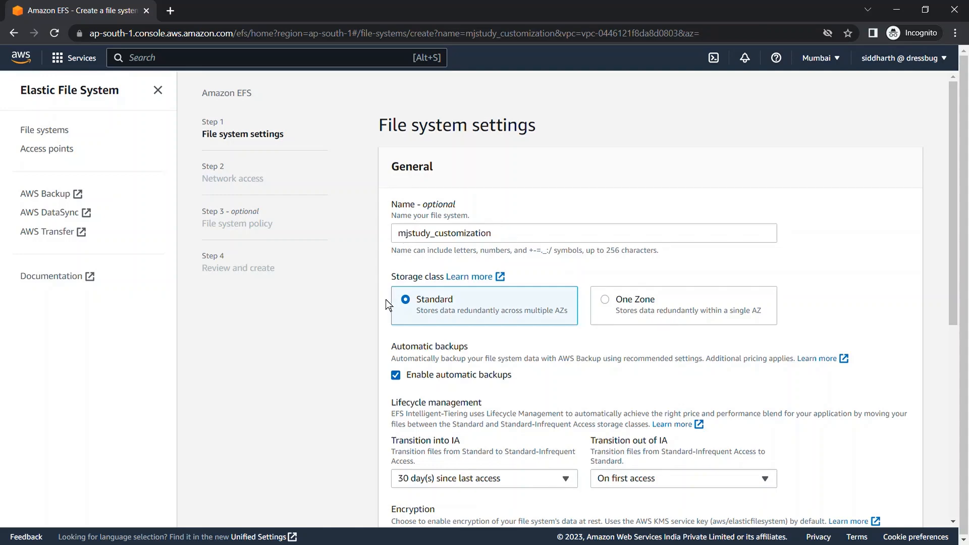
- Try switching automatic backups off and back on for the new file system
{"action": "scroll", "coordinate": [567, 367], "scroll_direction": "down", "scroll_amount": 2}
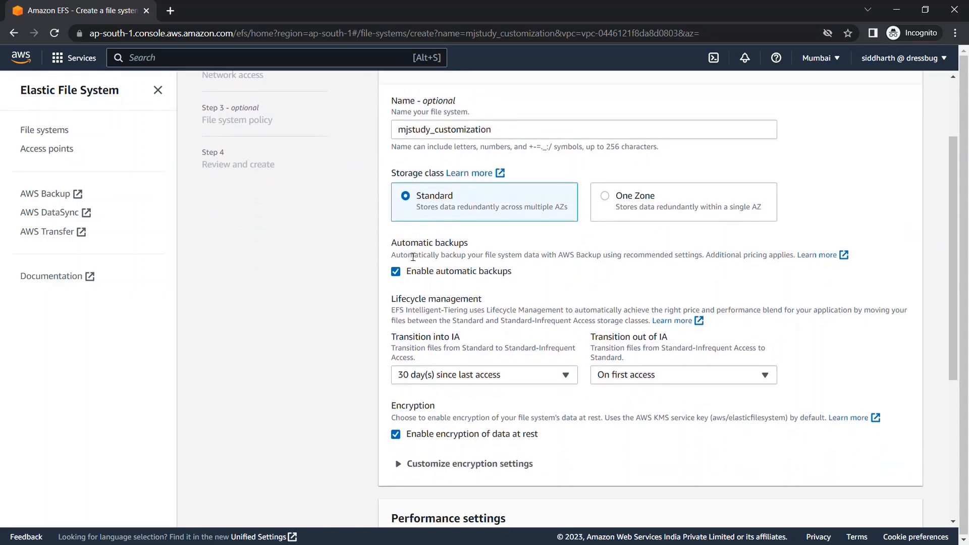
{"action": "left_click_drag", "start_coordinate": [398, 253], "coordinate": [482, 258]}
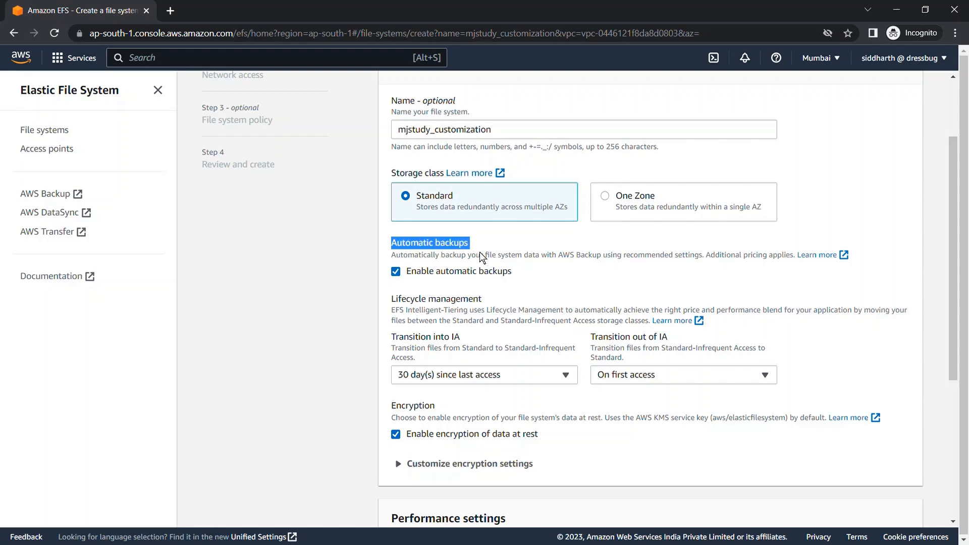
{"action": "left_click", "coordinate": [457, 274]}
{"action": "left_click", "coordinate": [456, 274]}
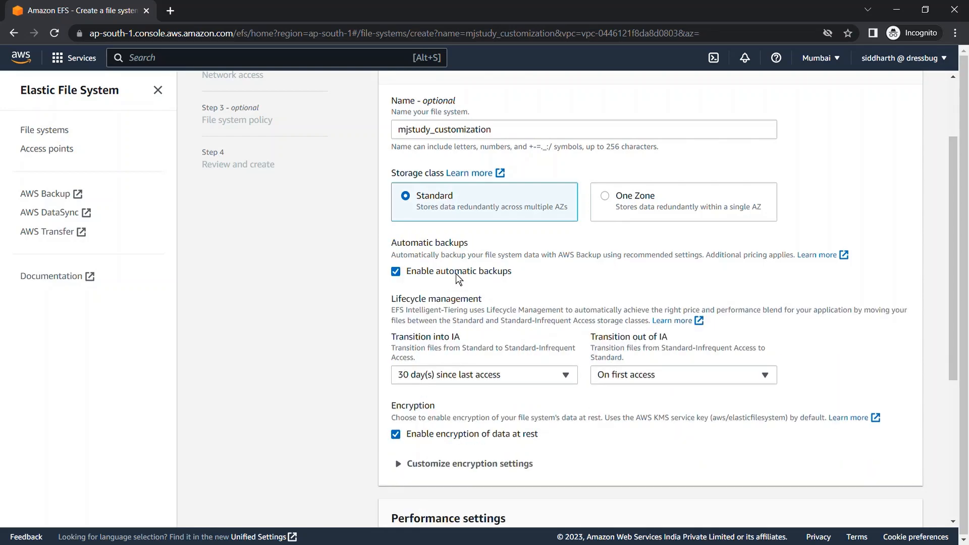
- Look through the lifecycle management options for transition into IA and transition out of IA
{"action": "left_click", "coordinate": [449, 378]}
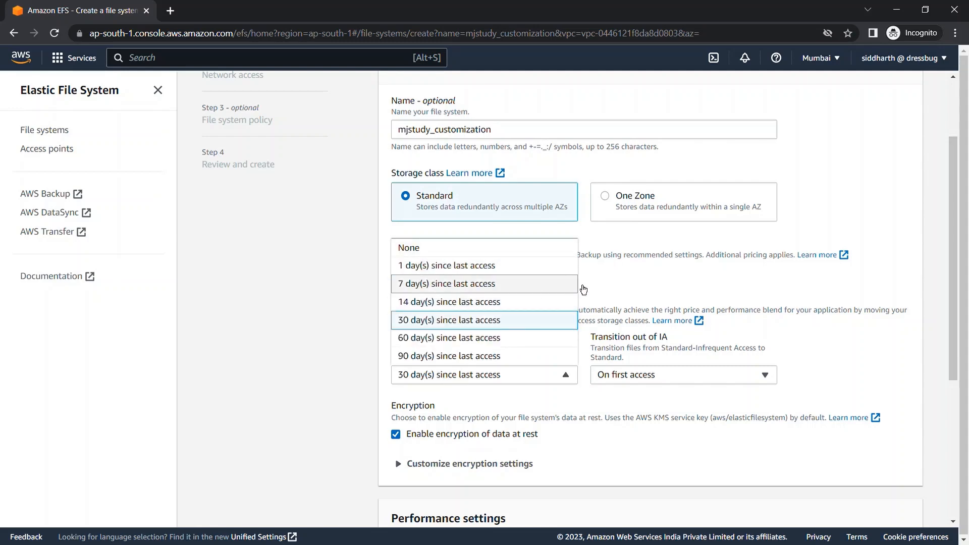
{"action": "left_click", "coordinate": [609, 283]}
{"action": "left_click", "coordinate": [450, 373]}
{"action": "left_click", "coordinate": [686, 288]}
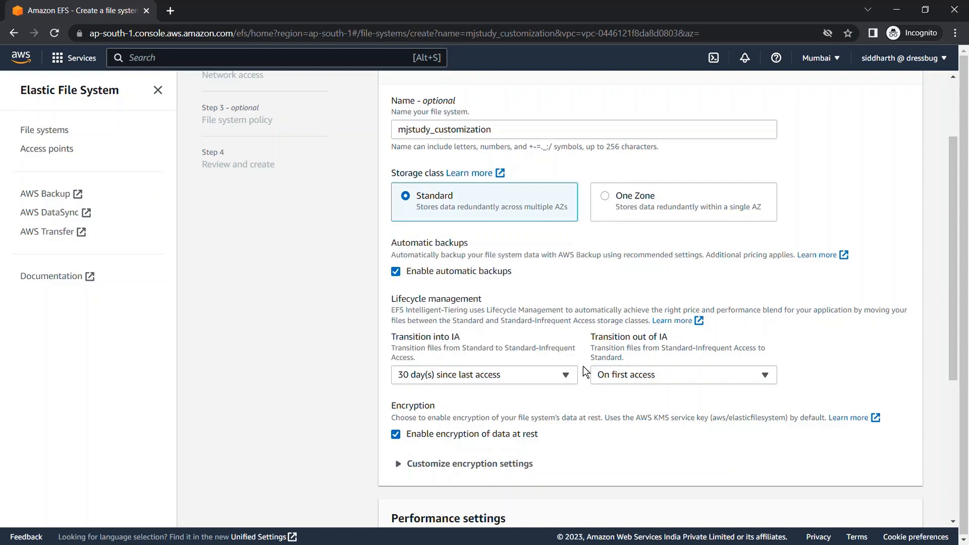
{"action": "left_click", "coordinate": [664, 377]}
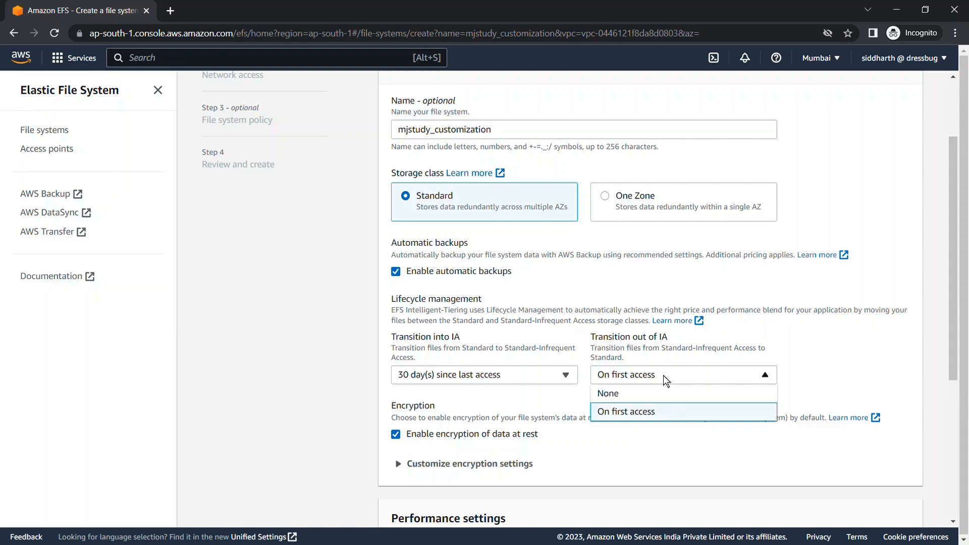
{"action": "left_click", "coordinate": [667, 378]}
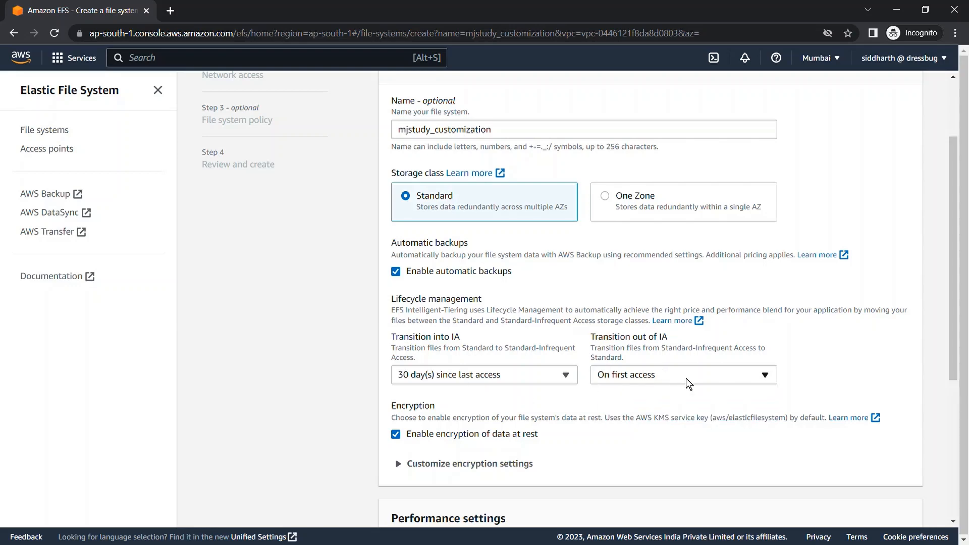
- Disable automatic backups, and toggle encryption of data at rest so that it stays enabled
{"action": "scroll", "coordinate": [634, 374], "scroll_direction": "down", "scroll_amount": 3}
{"action": "scroll", "coordinate": [558, 258], "scroll_direction": "up", "scroll_amount": 3}
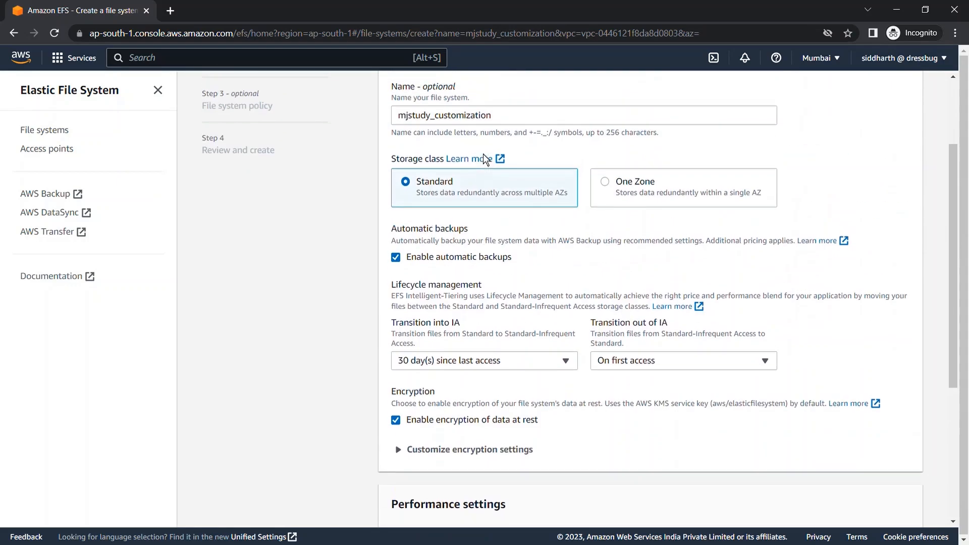
{"action": "left_click", "coordinate": [411, 259]}
{"action": "scroll", "coordinate": [457, 301], "scroll_direction": "down", "scroll_amount": 4}
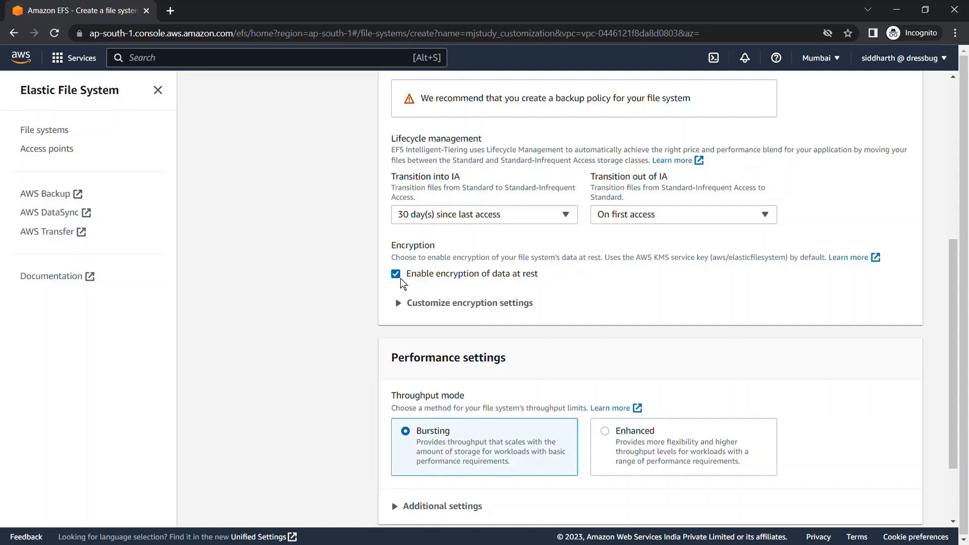
{"action": "left_click", "coordinate": [397, 274]}
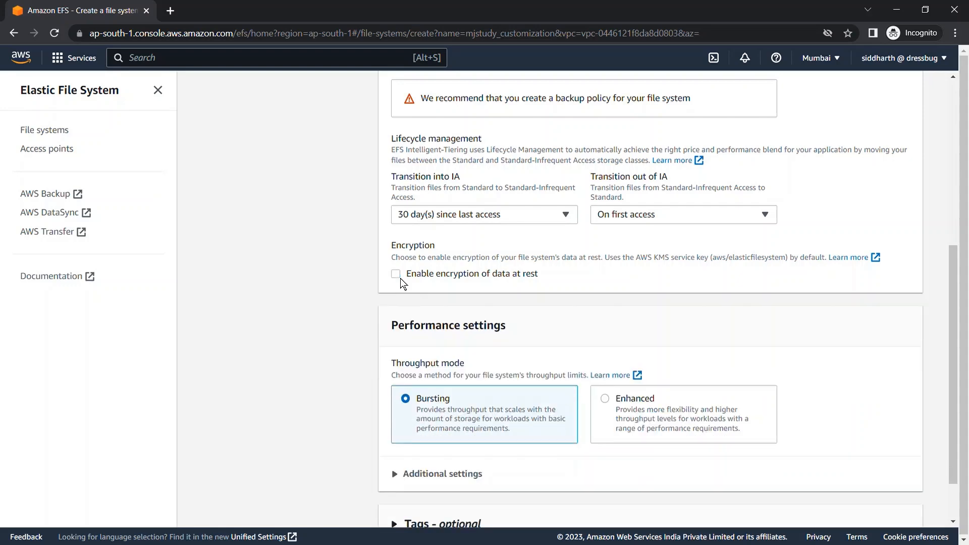
{"action": "left_click", "coordinate": [397, 274]}
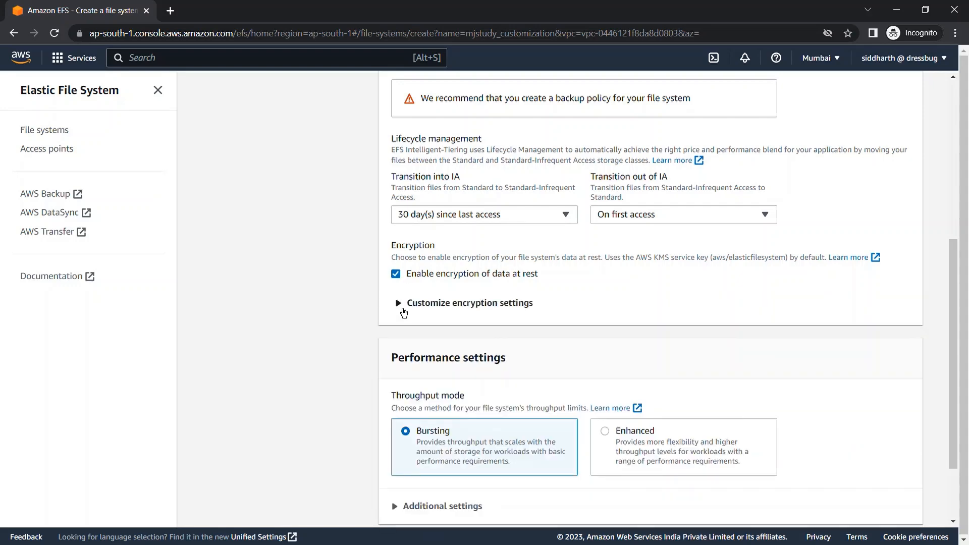
- Check the KMS key choices in the customized encryption settings, then disable encryption of data at rest
{"action": "left_click", "coordinate": [404, 304]}
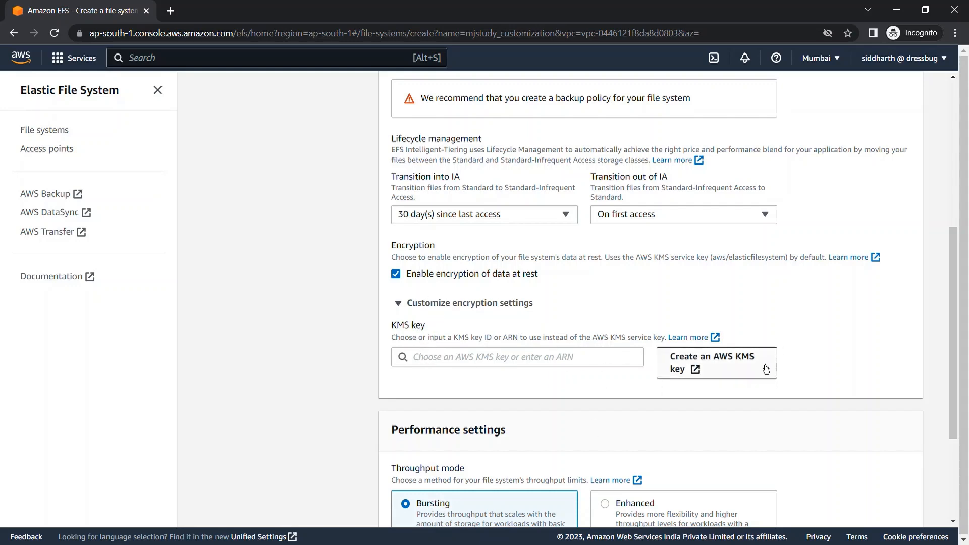
{"action": "left_click", "coordinate": [582, 363]}
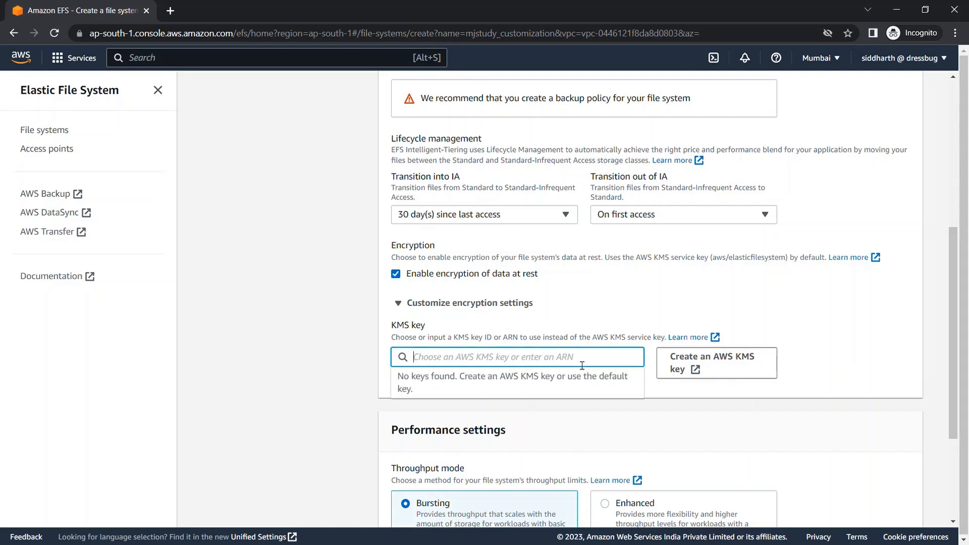
{"action": "left_click", "coordinate": [396, 274]}
{"action": "scroll", "coordinate": [469, 323], "scroll_direction": "down", "scroll_amount": 1}
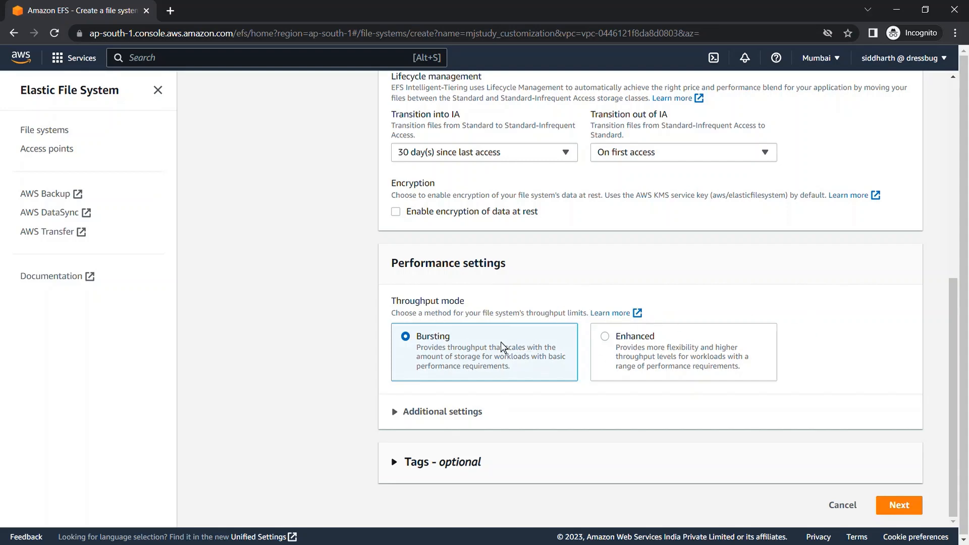
- Try Enhanced throughput mode with a Provisioned throughput of 256 MiB/s, then switch the throughput mode back to Bursting
{"action": "left_click", "coordinate": [639, 338]}
{"action": "scroll", "coordinate": [544, 408], "scroll_direction": "down", "scroll_amount": 2}
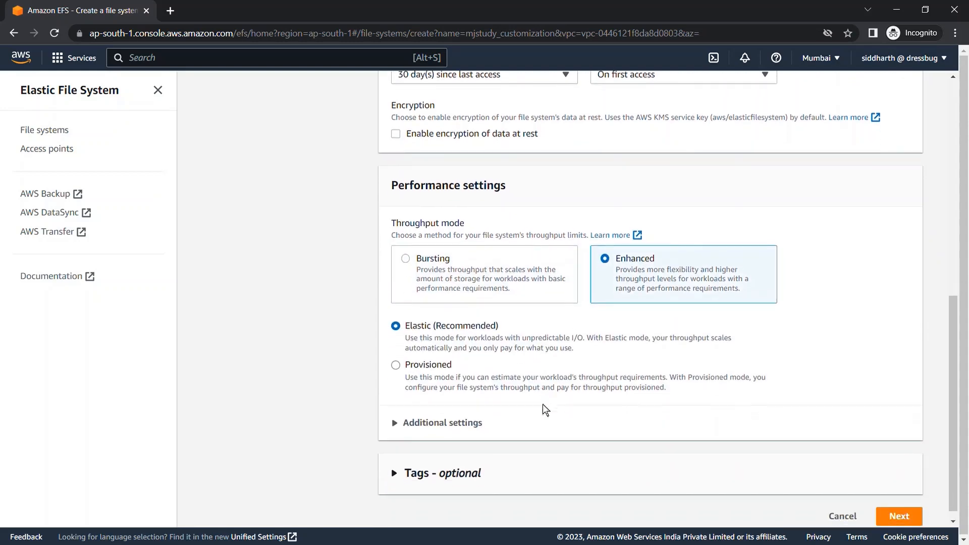
{"action": "left_click", "coordinate": [426, 365]}
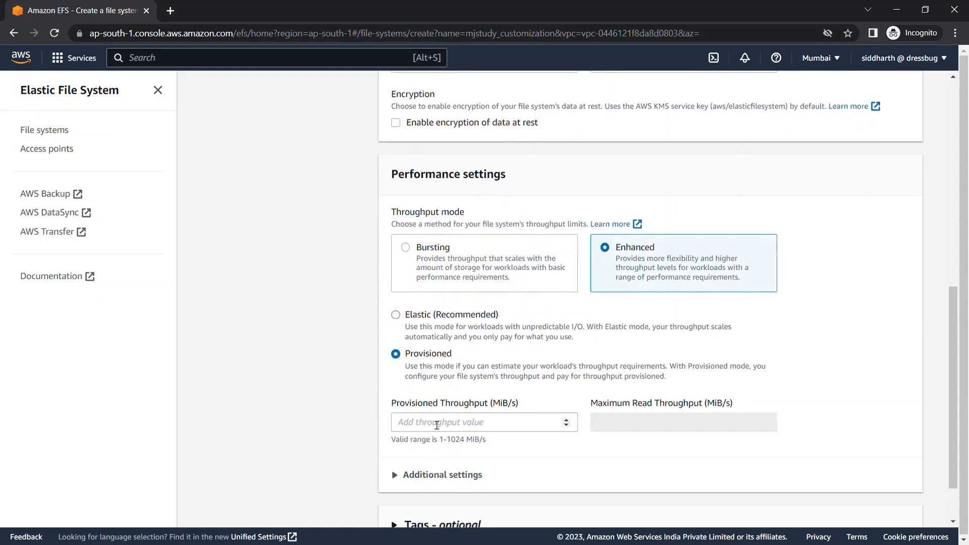
{"action": "left_click", "coordinate": [436, 431]}
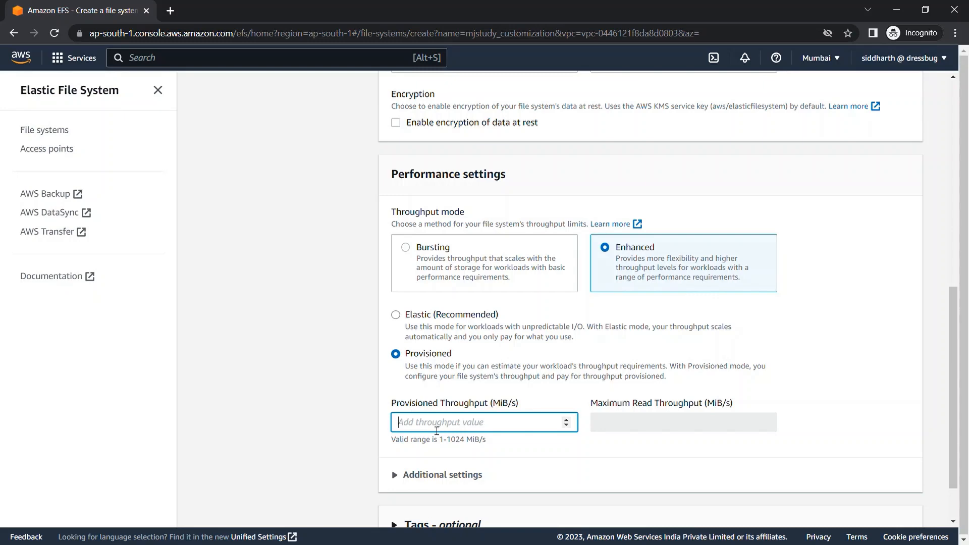
{"action": "type", "text": "256"}
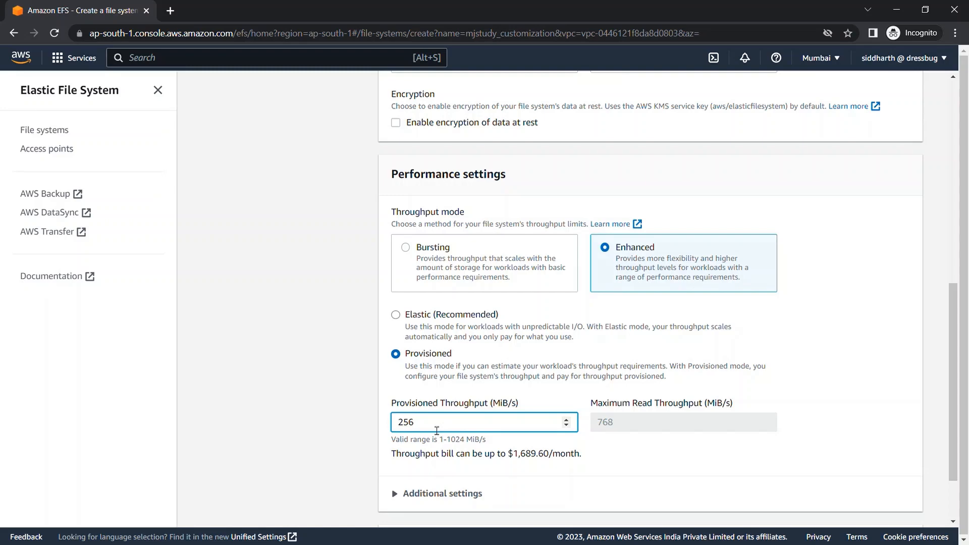
{"action": "key", "text": "BackSpace"}
{"action": "key", "text": "BackSpace"}
{"action": "key", "text": "BackSpace"}
{"action": "type", "text": "0"}
{"action": "left_click", "coordinate": [429, 273]}
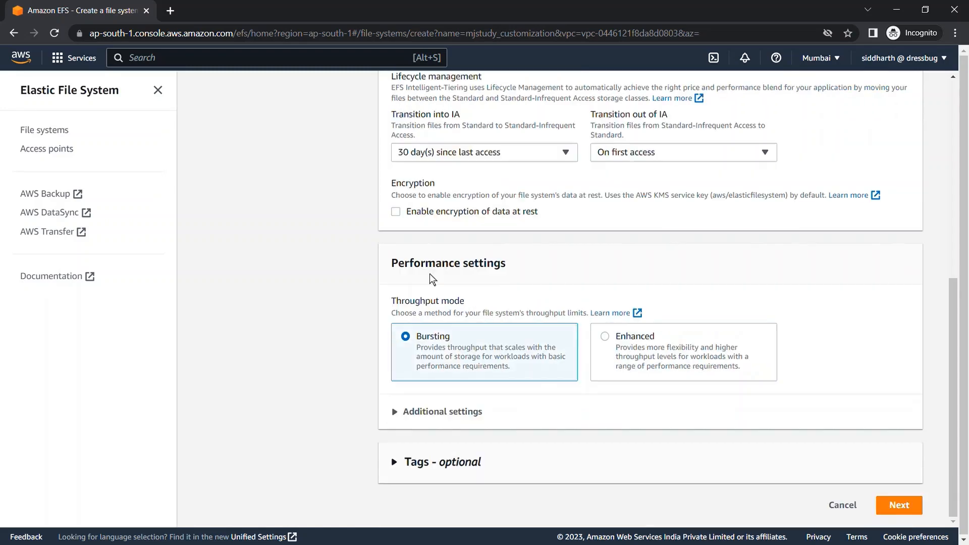
- Try the Max I/O performance mode in the additional settings, then return to General Purpose
{"action": "left_click", "coordinate": [453, 403]}
{"action": "scroll", "coordinate": [510, 438], "scroll_direction": "down", "scroll_amount": 3}
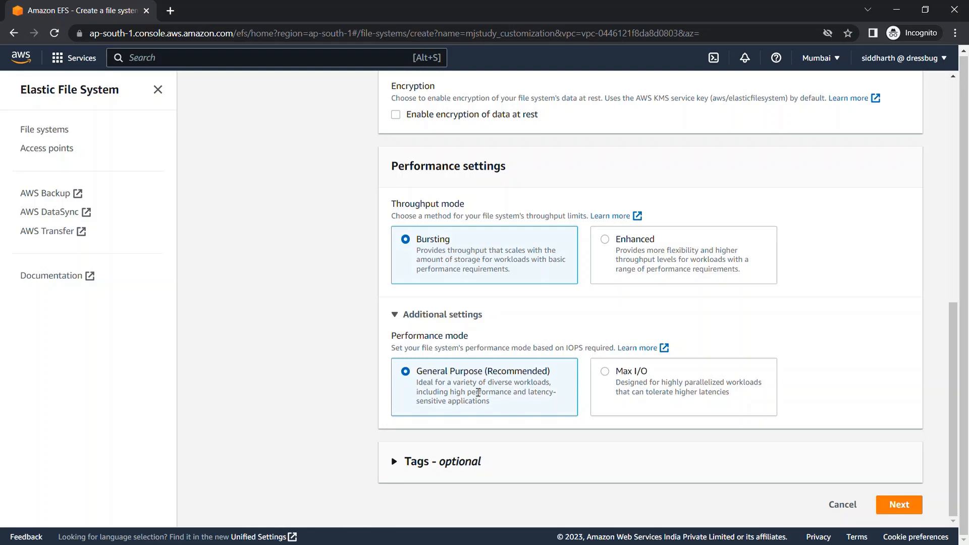
{"action": "left_click", "coordinate": [725, 379]}
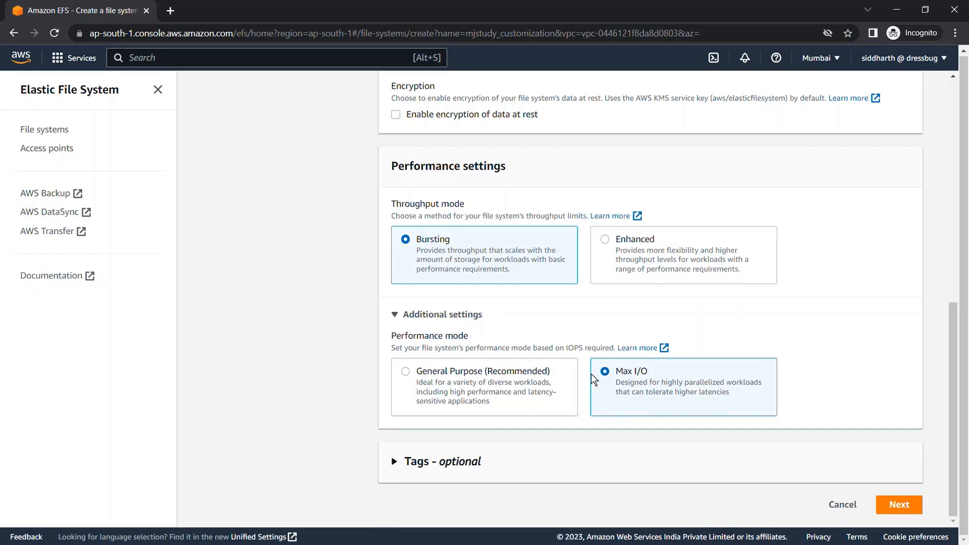
{"action": "left_click", "coordinate": [536, 386]}
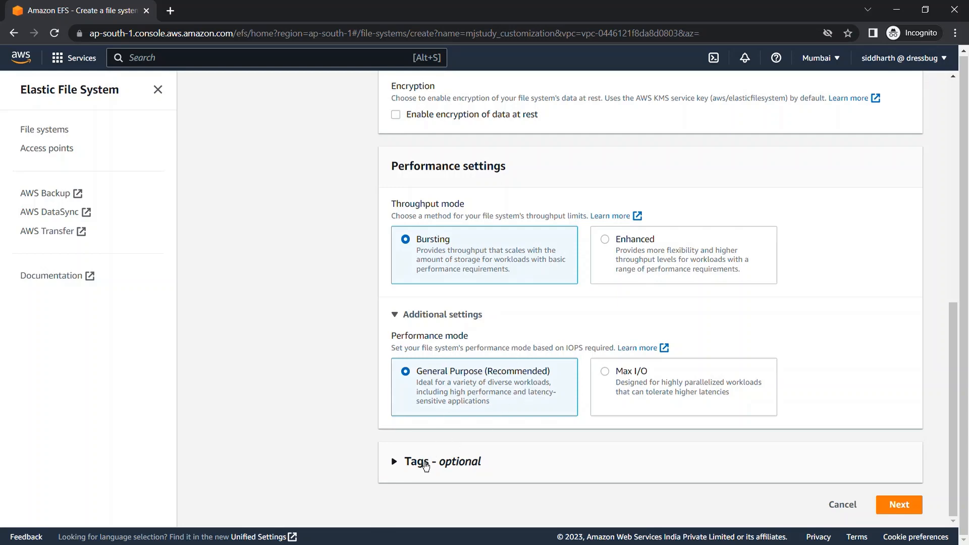
- Add a tag with key Name and value mjstudy, and continue to the network access settings
{"action": "left_click", "coordinate": [426, 461]}
{"action": "scroll", "coordinate": [505, 479], "scroll_direction": "down", "scroll_amount": 3}
{"action": "left_click", "coordinate": [452, 421]}
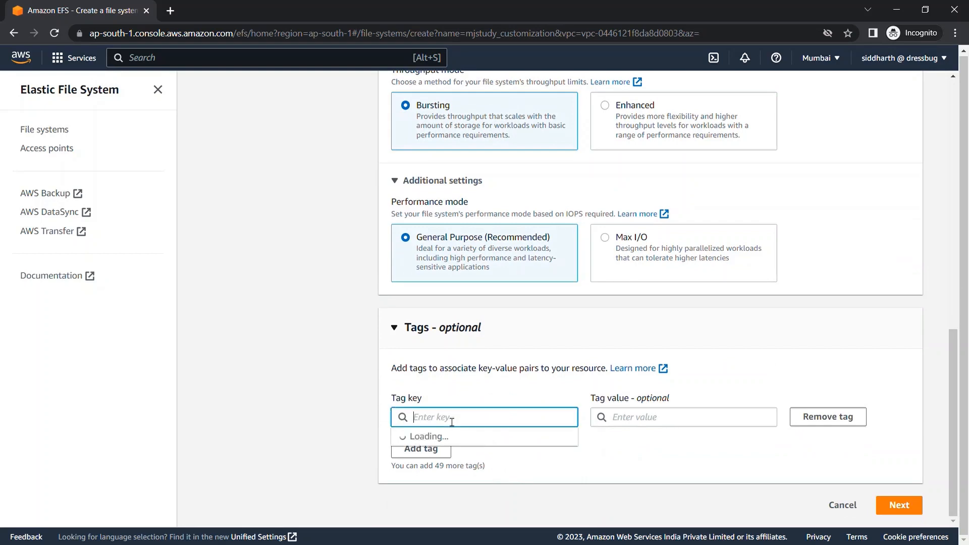
{"action": "type", "text": "Name"}
{"action": "key", "text": "Tab"}
{"action": "type", "text": "M"}
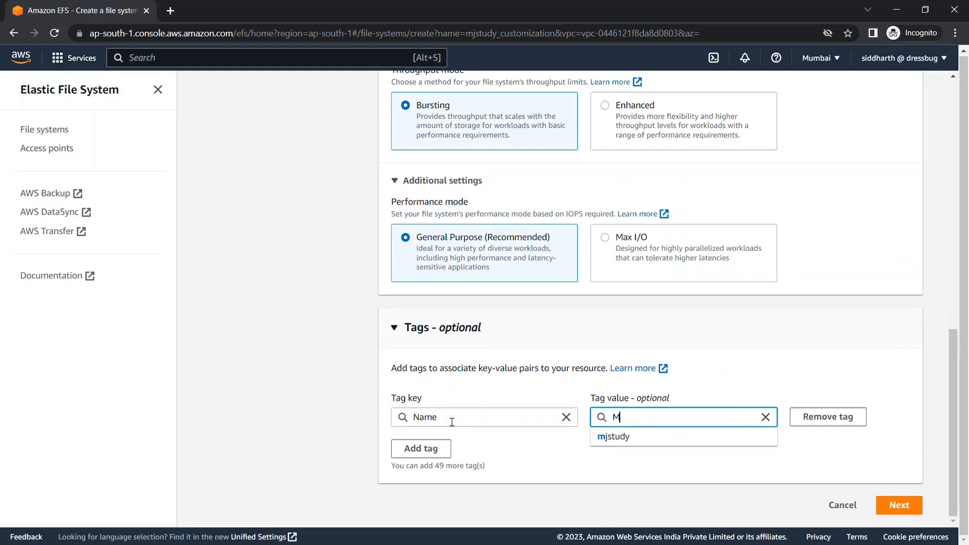
{"action": "key", "text": "BackSpace"}
{"action": "type", "text": "mjstudy"}
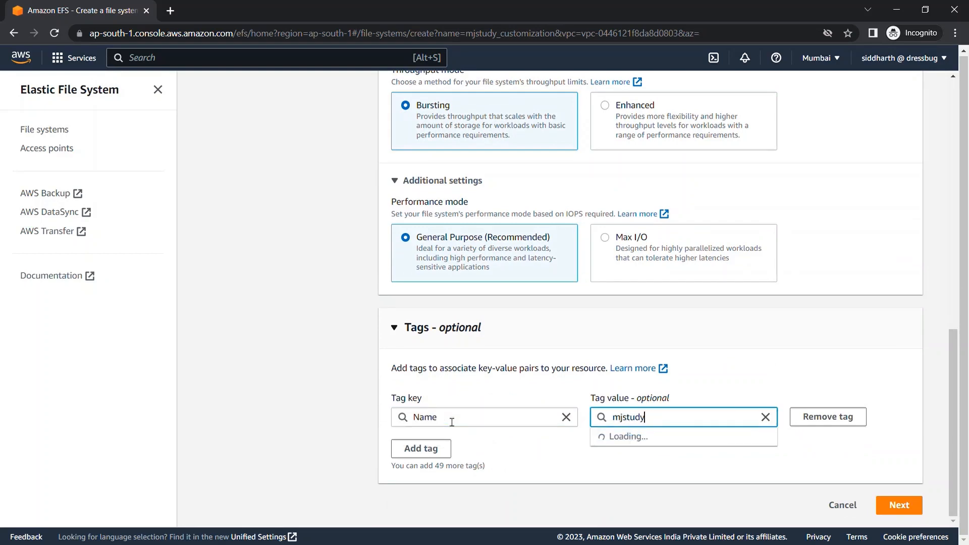
{"action": "left_click", "coordinate": [894, 504]}
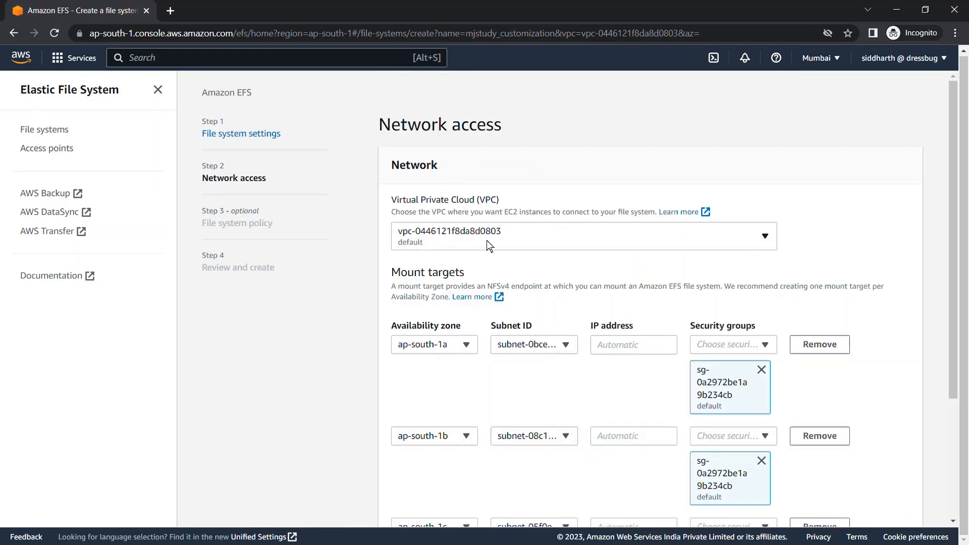
- Keep the default VPC and mount targets, leave the file system policy empty, and proceed to the review
{"action": "left_click", "coordinate": [653, 242]}
{"action": "left_click", "coordinate": [653, 243]}
{"action": "left_click", "coordinate": [653, 242]}
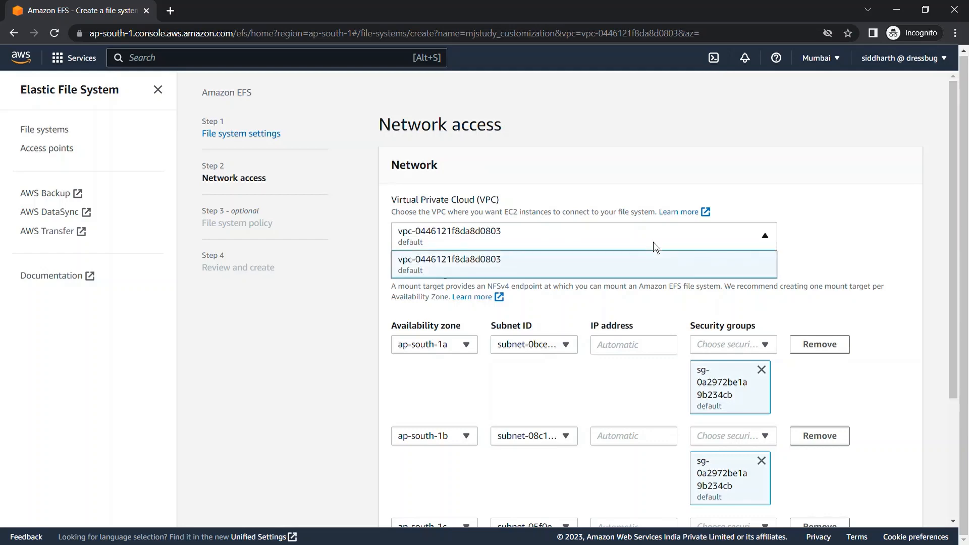
{"action": "left_click", "coordinate": [653, 243]}
{"action": "scroll", "coordinate": [879, 266], "scroll_direction": "down", "scroll_amount": 4}
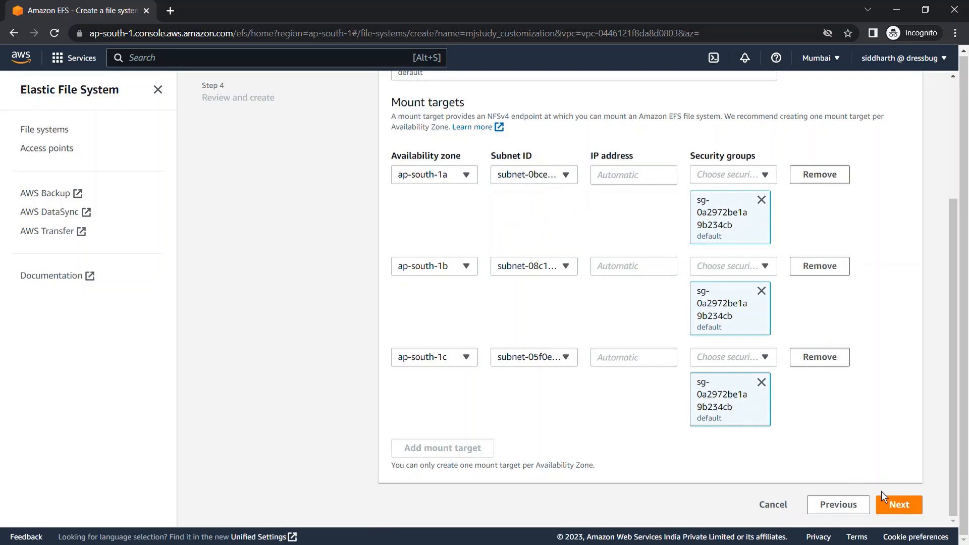
{"action": "left_click", "coordinate": [894, 510]}
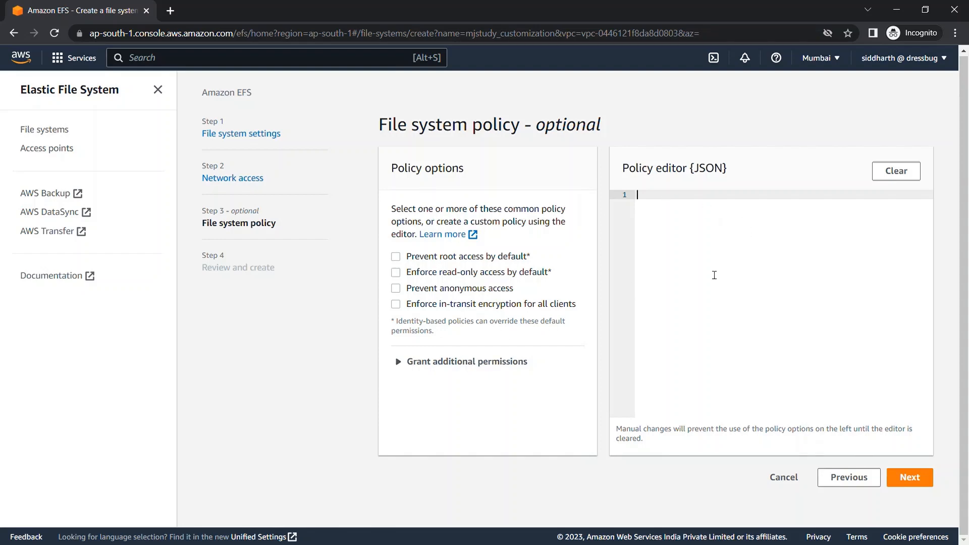
{"action": "left_click", "coordinate": [903, 477]}
- Review all settings of mjstudy_customization, create the file system, and refresh the file systems list
{"action": "scroll", "coordinate": [930, 310], "scroll_direction": "down", "scroll_amount": 14}
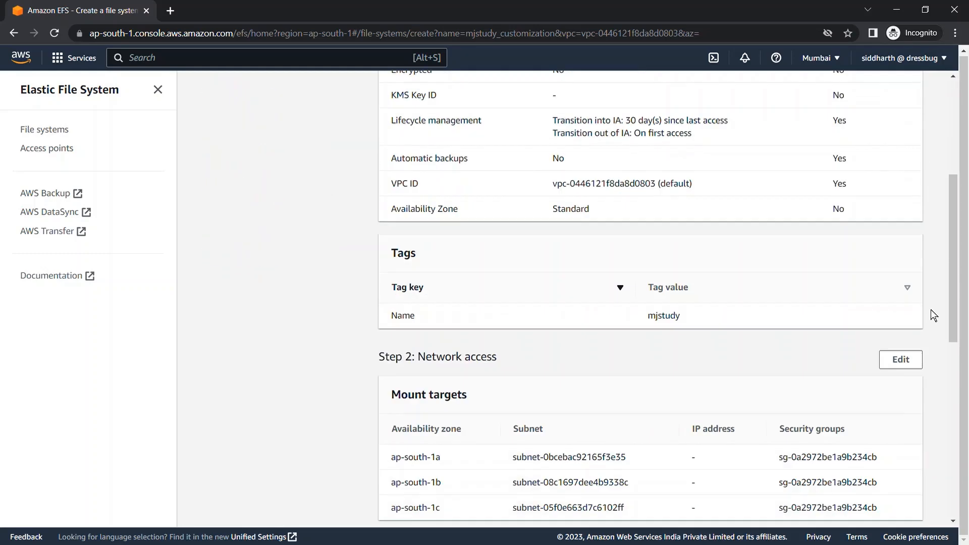
{"action": "scroll", "coordinate": [843, 331], "scroll_direction": "down", "scroll_amount": 3}
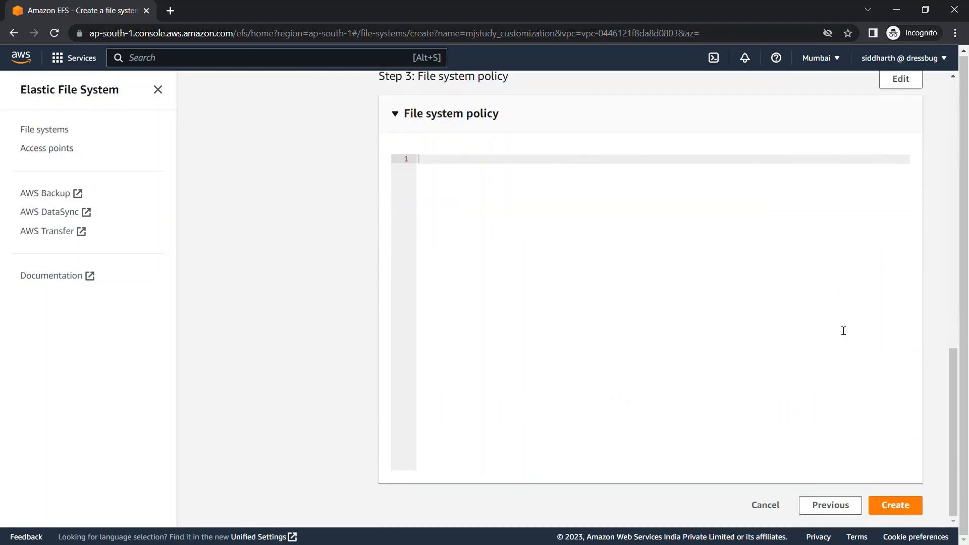
{"action": "scroll", "coordinate": [844, 330], "scroll_direction": "up", "scroll_amount": 10}
{"action": "scroll", "coordinate": [797, 258], "scroll_direction": "up", "scroll_amount": 4}
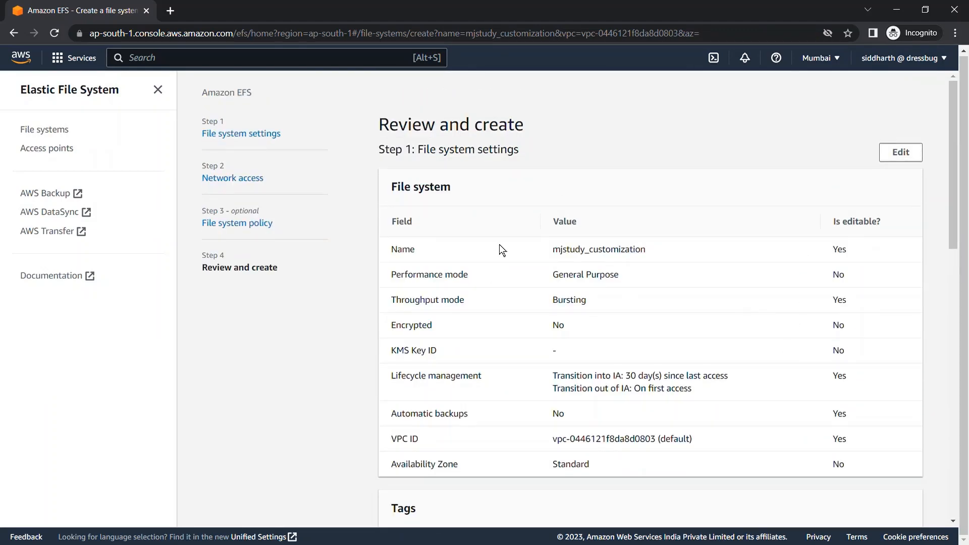
{"action": "scroll", "coordinate": [500, 247], "scroll_direction": "down", "scroll_amount": 15}
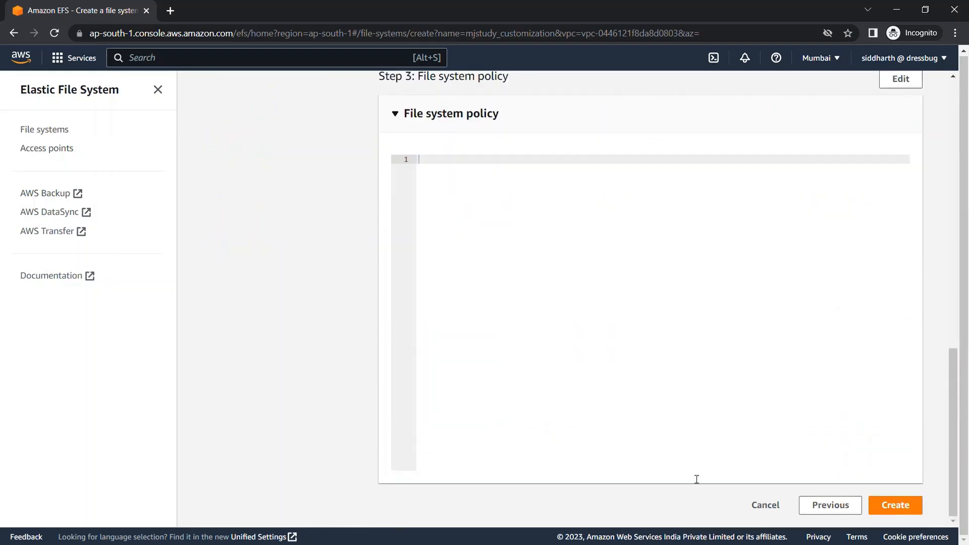
{"action": "left_click", "coordinate": [914, 511]}
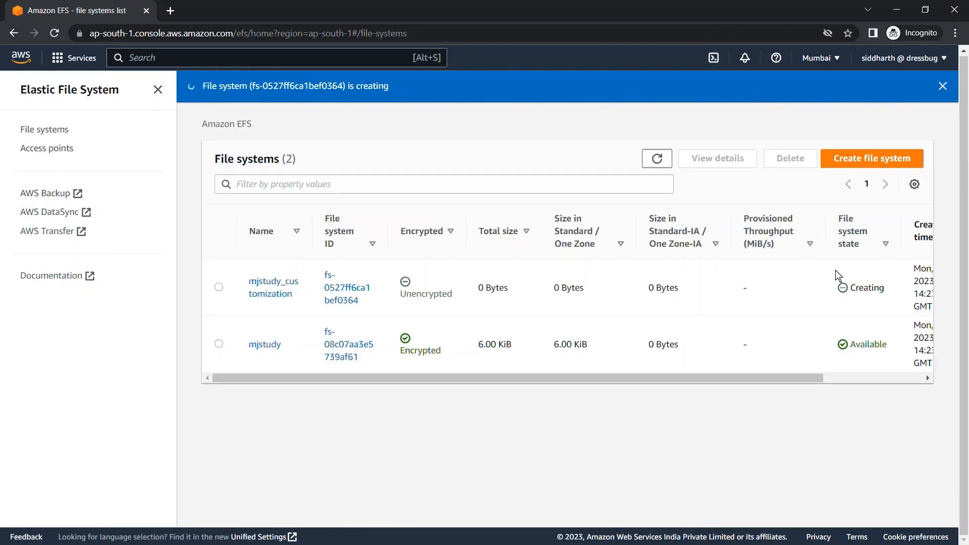
{"action": "left_click", "coordinate": [665, 159]}
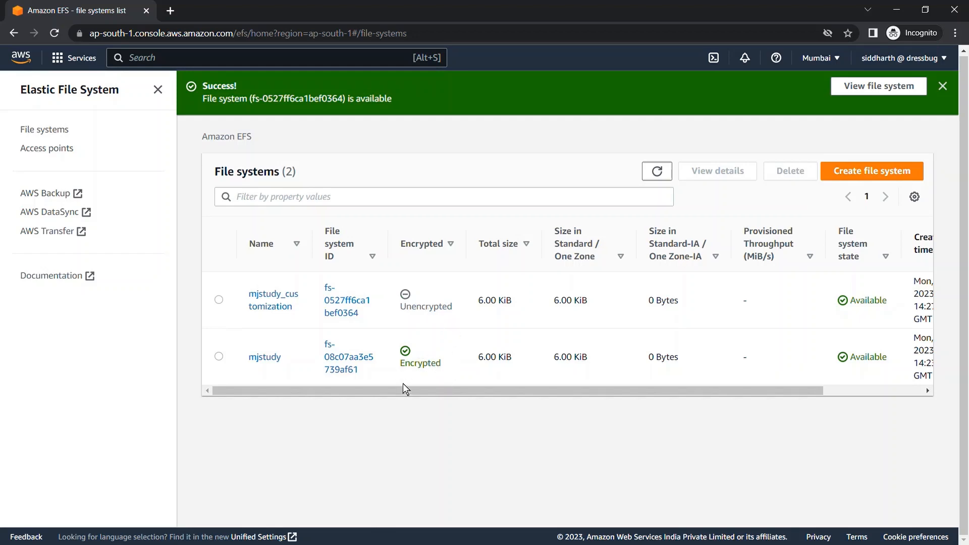
- Open the mjstudy_customization file system and examine its general details and metered total size
{"action": "left_click", "coordinate": [281, 305]}
{"action": "scroll", "coordinate": [471, 352], "scroll_direction": "down", "scroll_amount": 3}
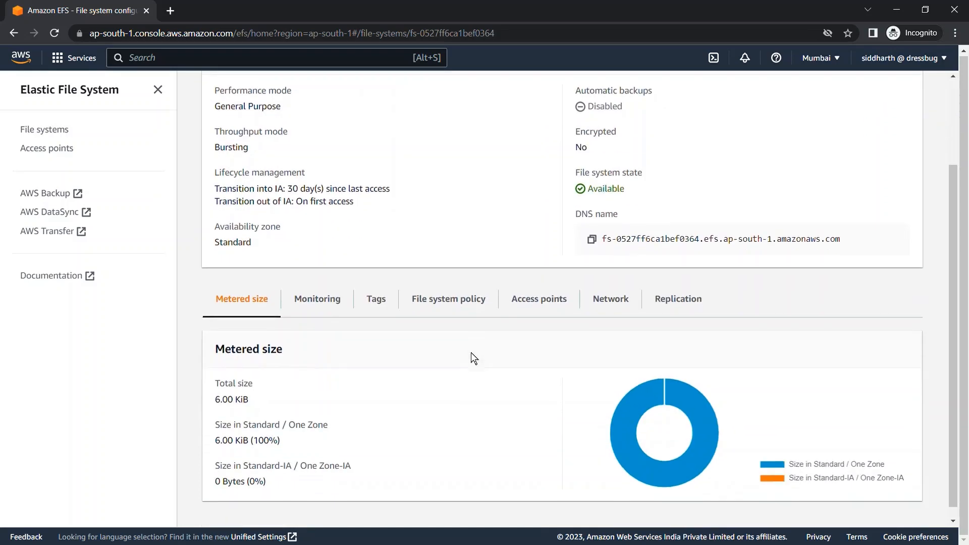
{"action": "scroll", "coordinate": [381, 385], "scroll_direction": "down", "scroll_amount": 1}
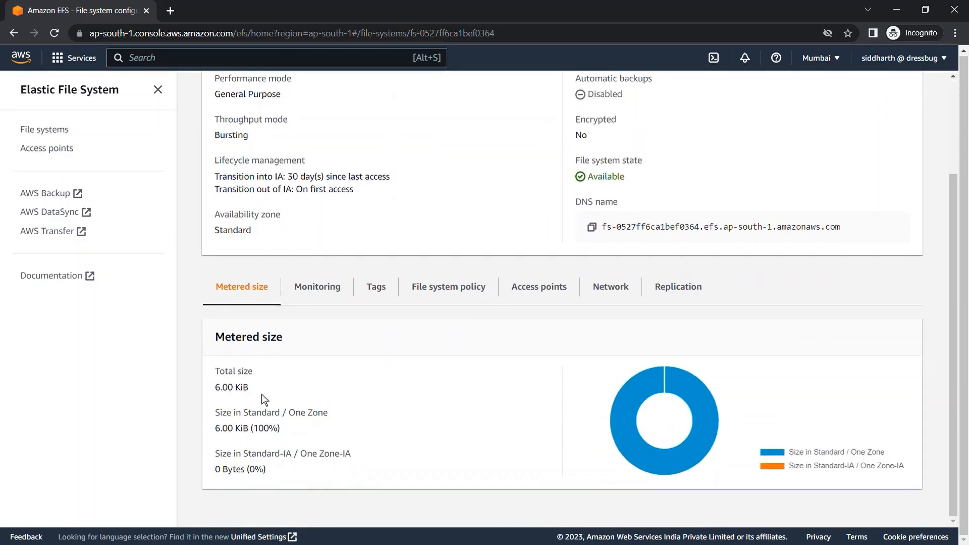
{"action": "left_click_drag", "start_coordinate": [255, 389], "coordinate": [217, 390]}
{"action": "left_click", "coordinate": [318, 398]}
{"action": "left_click_drag", "start_coordinate": [264, 395], "coordinate": [214, 391]}
{"action": "left_click", "coordinate": [474, 375]}
{"action": "scroll", "coordinate": [474, 374], "scroll_direction": "up", "scroll_amount": 3}
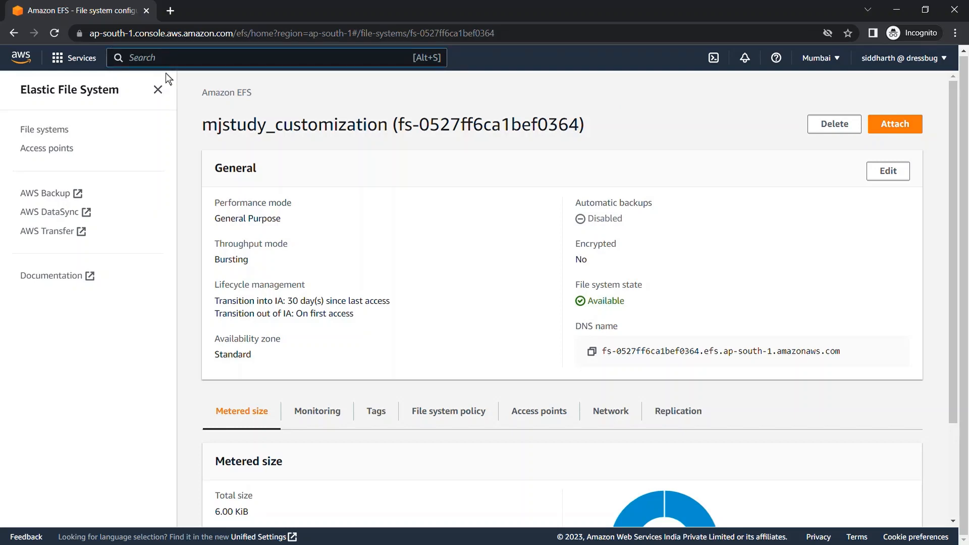
- Open the EC2 service in a separate browser tab and display the running instances
{"action": "left_click", "coordinate": [75, 57]}
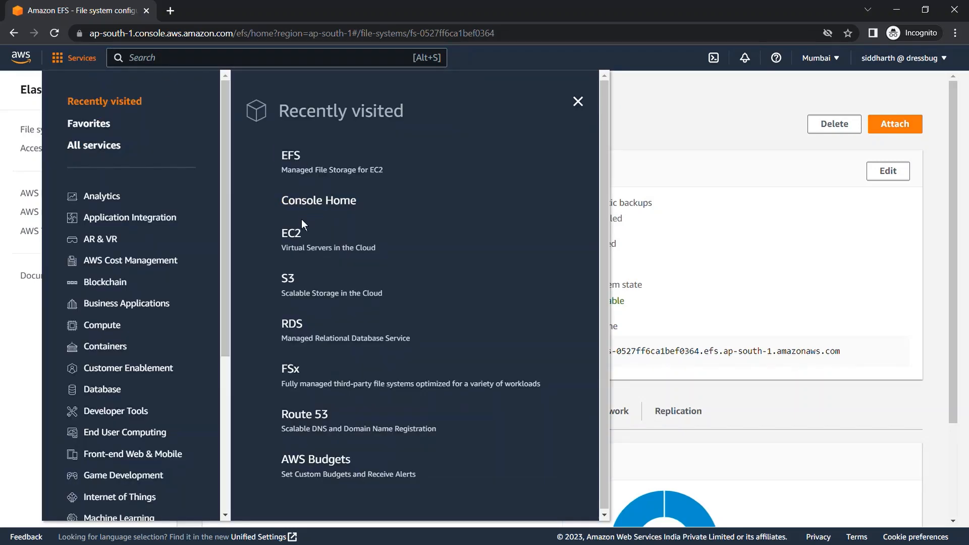
{"action": "middle_click", "coordinate": [301, 233]}
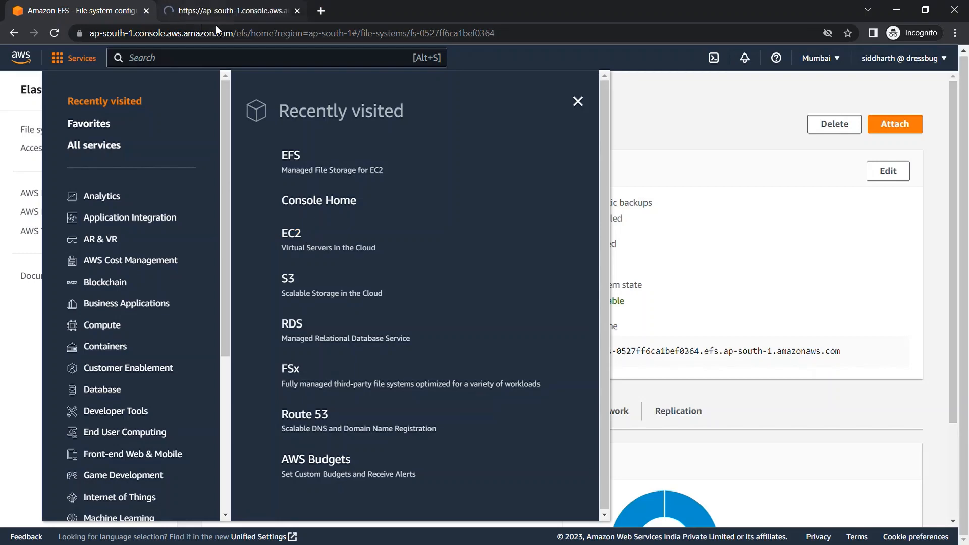
{"action": "left_click", "coordinate": [76, 60]}
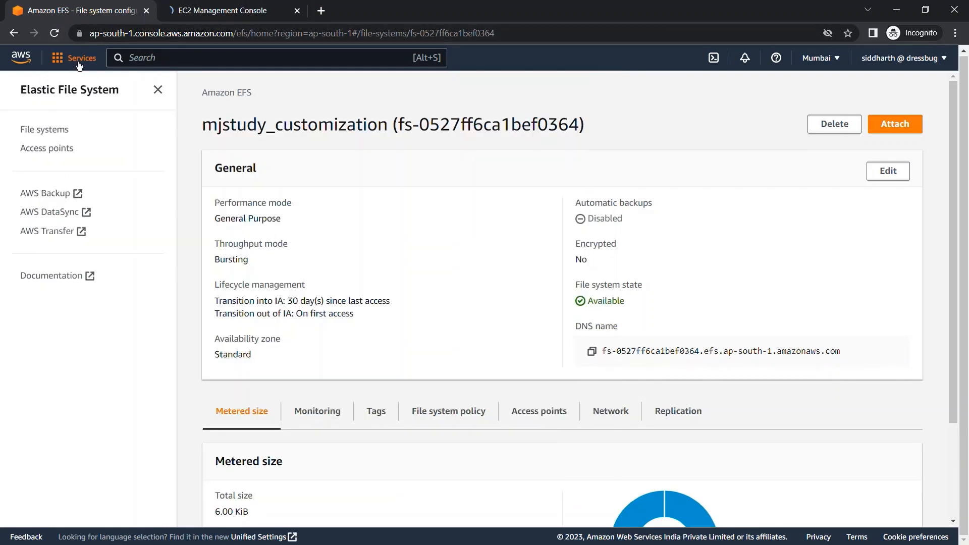
{"action": "left_click", "coordinate": [206, 9]}
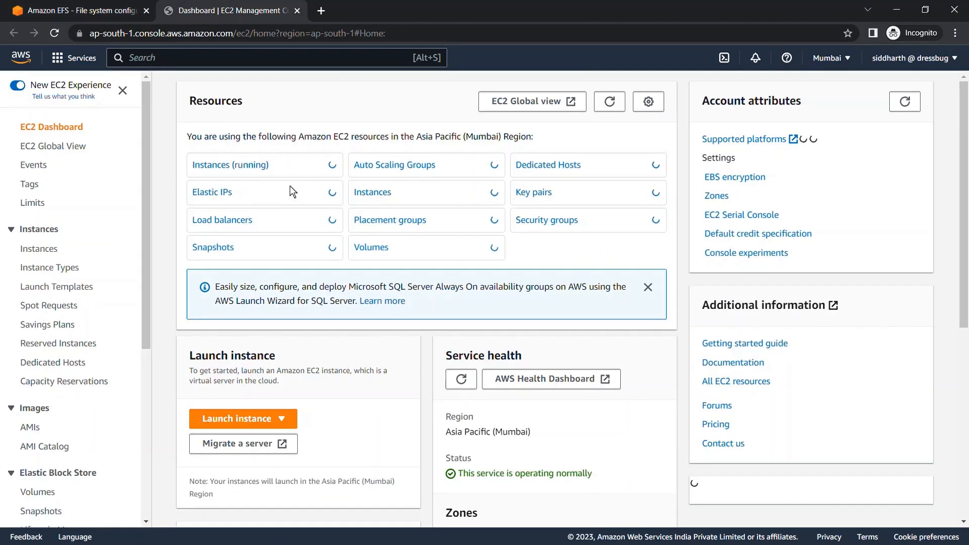
{"action": "left_click", "coordinate": [253, 171]}
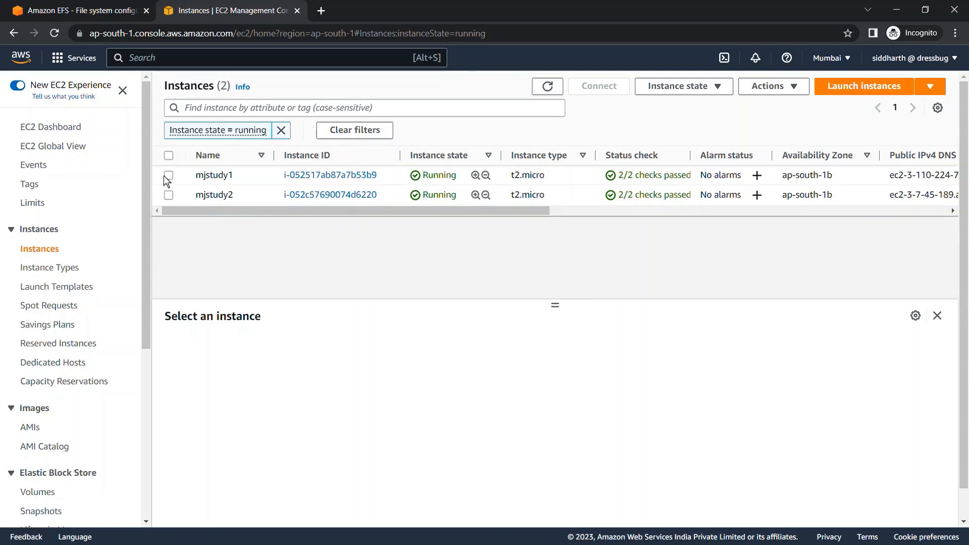
- Open the attach instructions for mjstudy_customization, check the IP option, and copy the NFS client command for mounting via DNS
{"action": "left_click", "coordinate": [116, 10]}
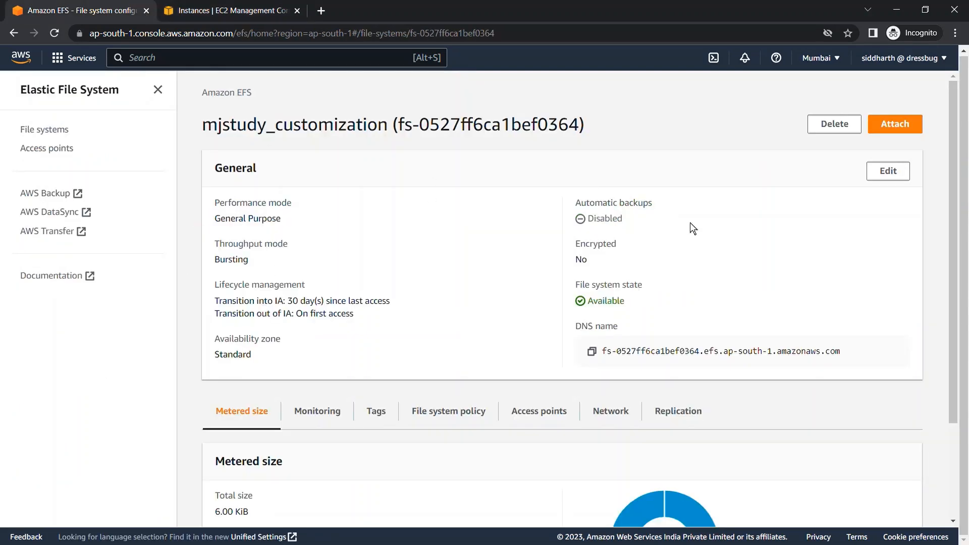
{"action": "left_click", "coordinate": [897, 130]}
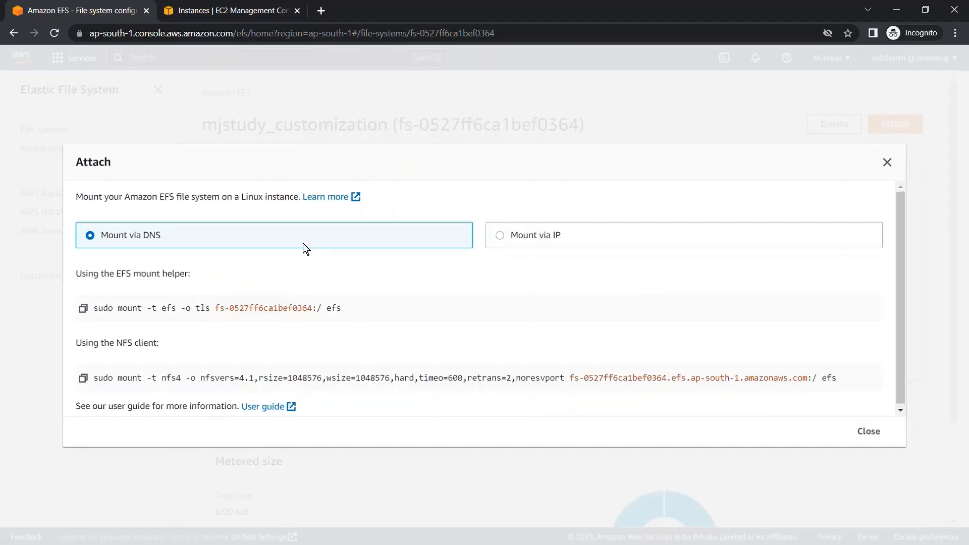
{"action": "left_click", "coordinate": [632, 238]}
{"action": "left_click", "coordinate": [319, 250]}
{"action": "left_click", "coordinate": [87, 388]}
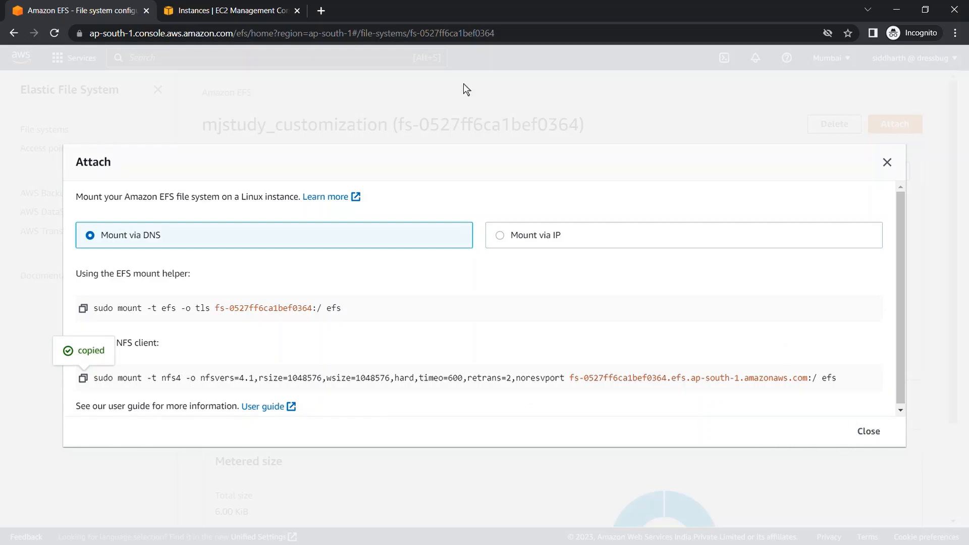
- Copy the example SSH command for the mjstudy1 instance and connect to it through EC2 Instance Connect as ubuntu
{"action": "left_click", "coordinate": [220, 12]}
{"action": "left_click", "coordinate": [168, 175]}
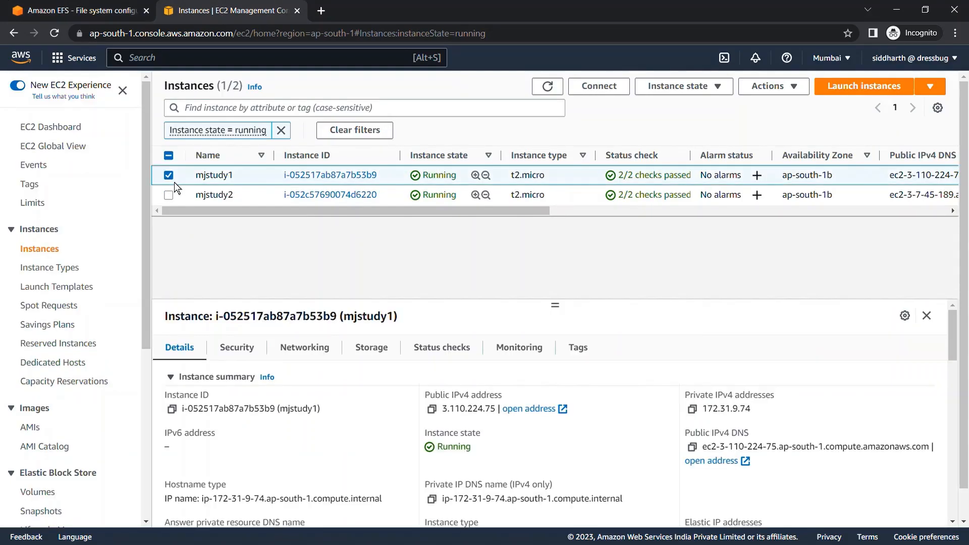
{"action": "left_click", "coordinate": [599, 86]}
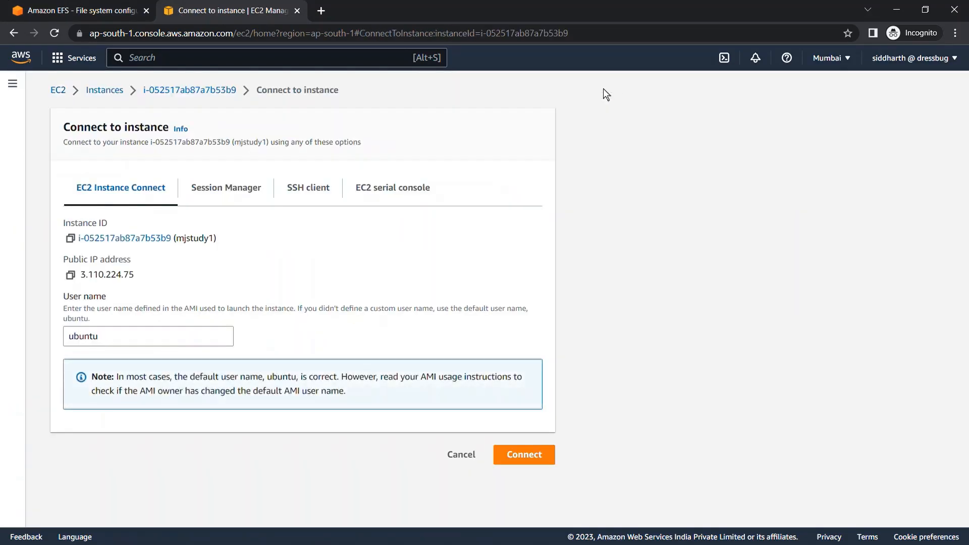
{"action": "left_click", "coordinate": [227, 201]}
{"action": "left_click", "coordinate": [299, 201]}
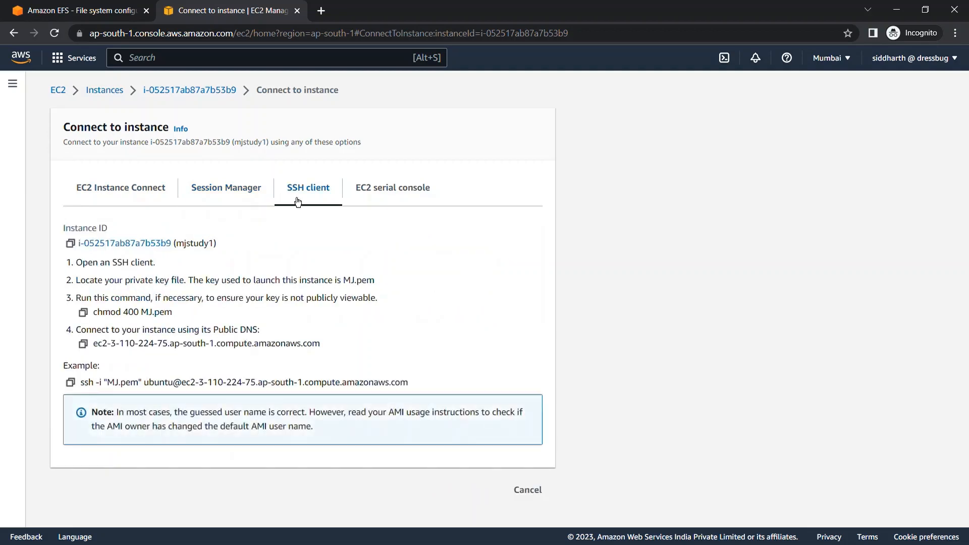
{"action": "left_click", "coordinate": [71, 383]}
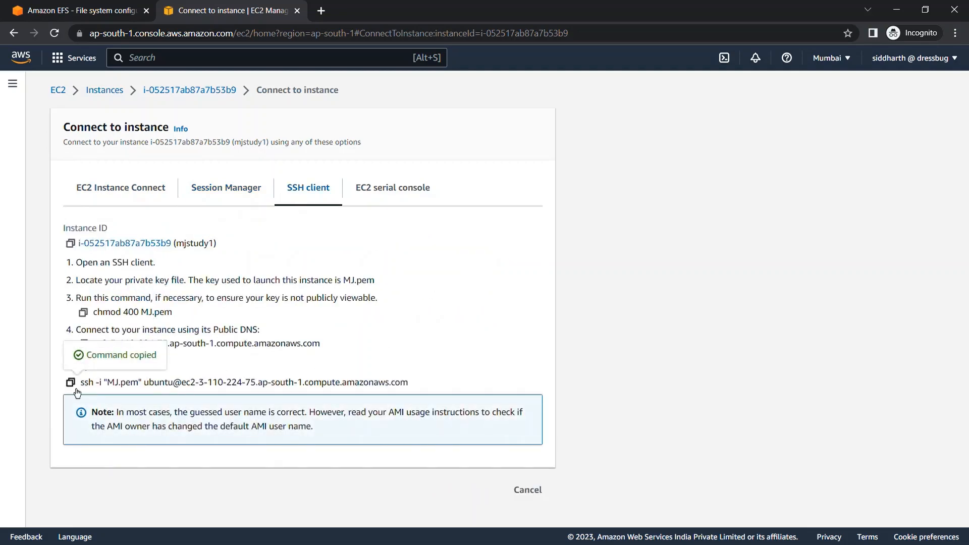
{"action": "left_click", "coordinate": [138, 188]}
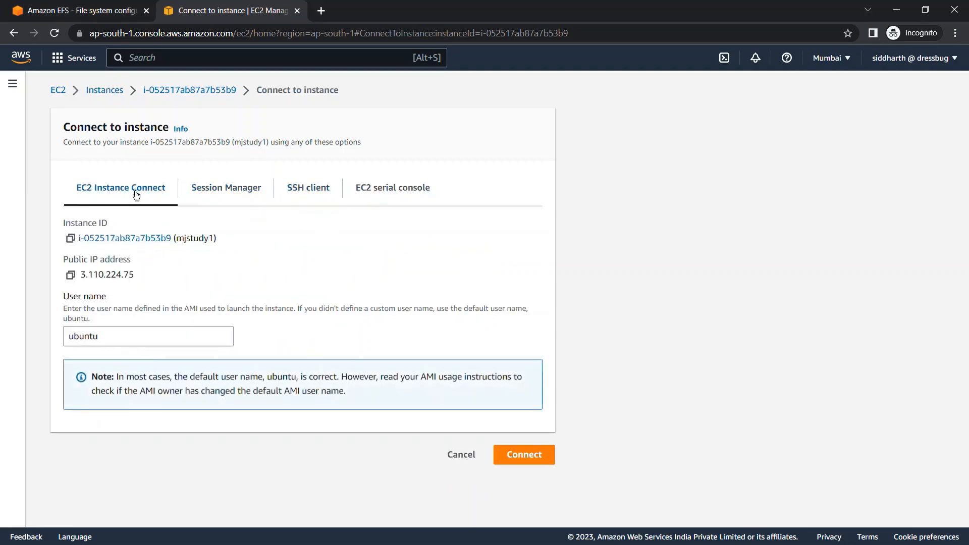
{"action": "left_click", "coordinate": [523, 455]}
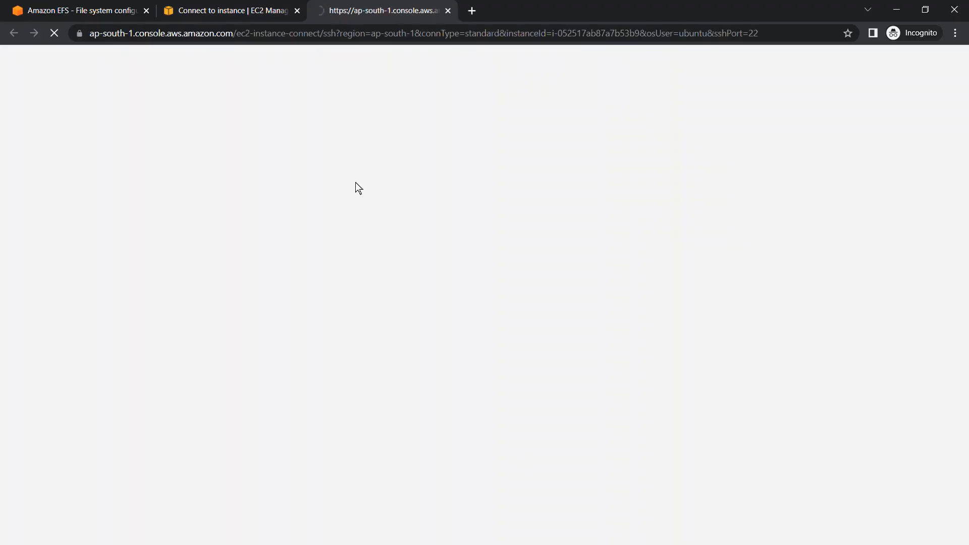
- Connect to the mjstudy2 instance through EC2 Instance Connect as ubuntu and check both instances' connection sessions
{"action": "left_click", "coordinate": [228, 10]}
{"action": "left_click", "coordinate": [104, 90]}
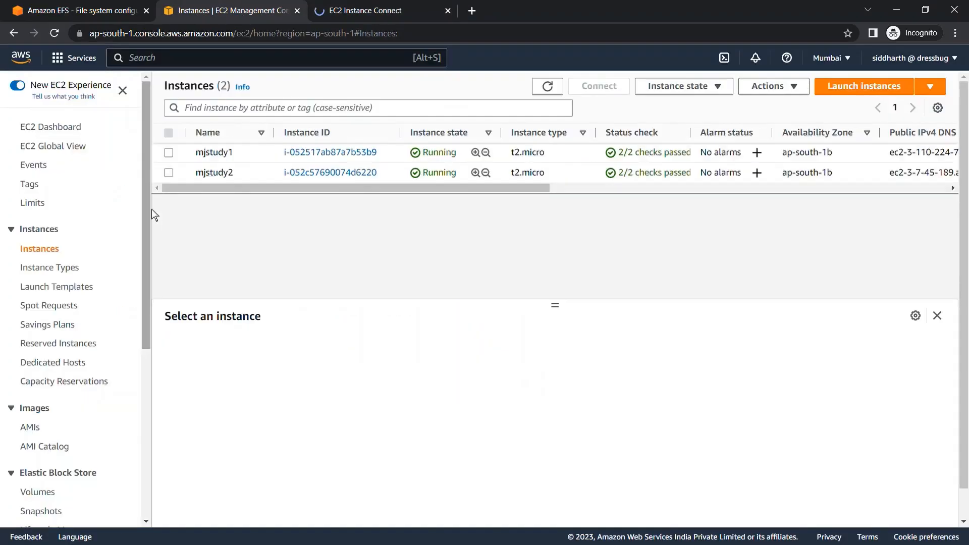
{"action": "left_click", "coordinate": [170, 173]}
{"action": "left_click", "coordinate": [608, 93]}
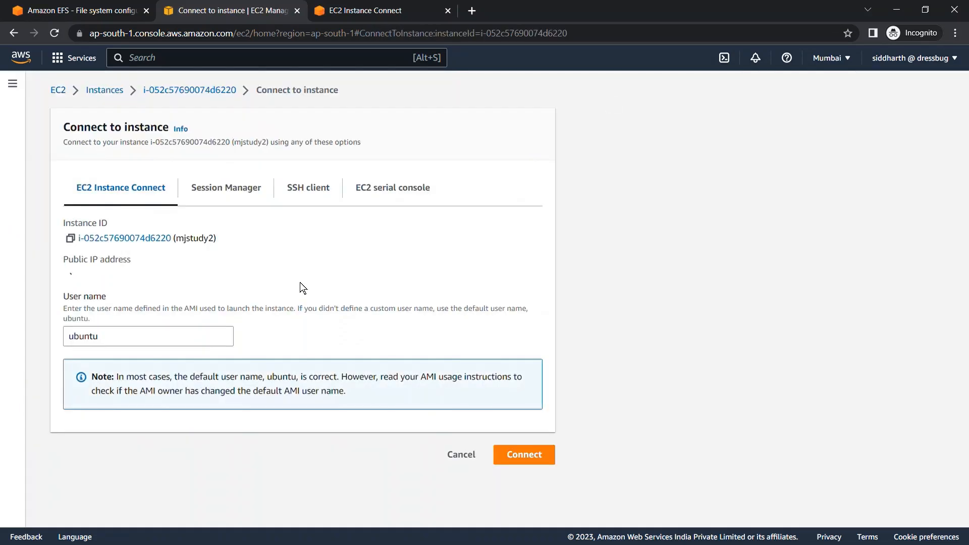
{"action": "left_click", "coordinate": [527, 456]}
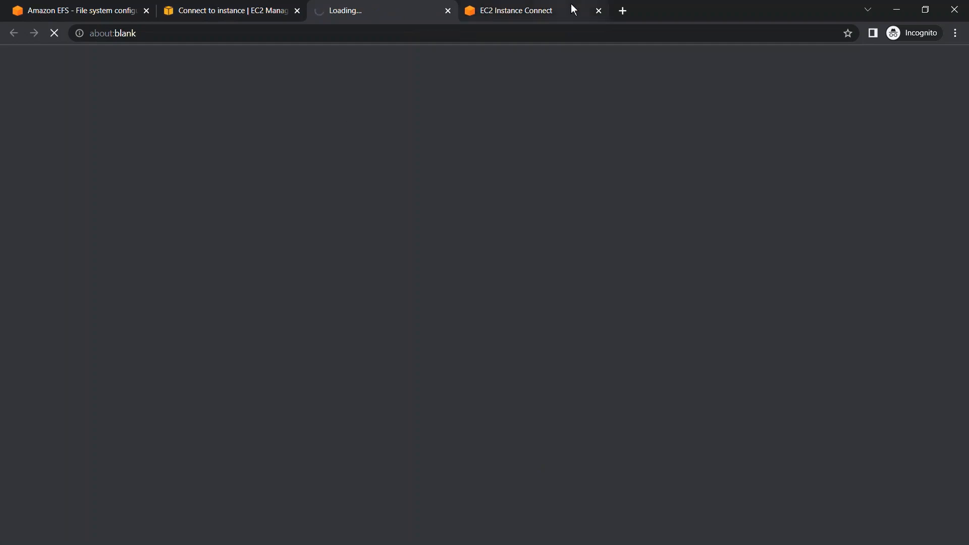
{"action": "left_click", "coordinate": [573, 9]}
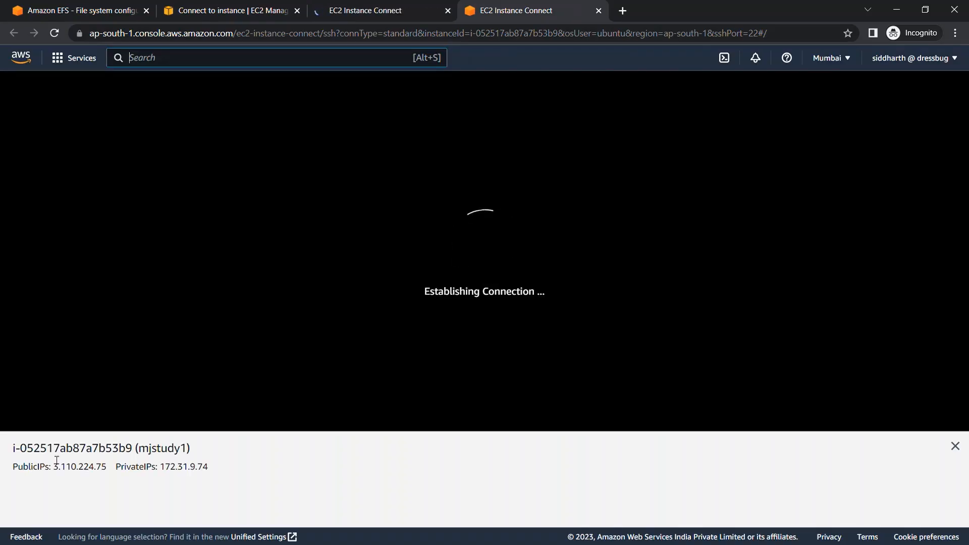
{"action": "left_click", "coordinate": [354, 13]}
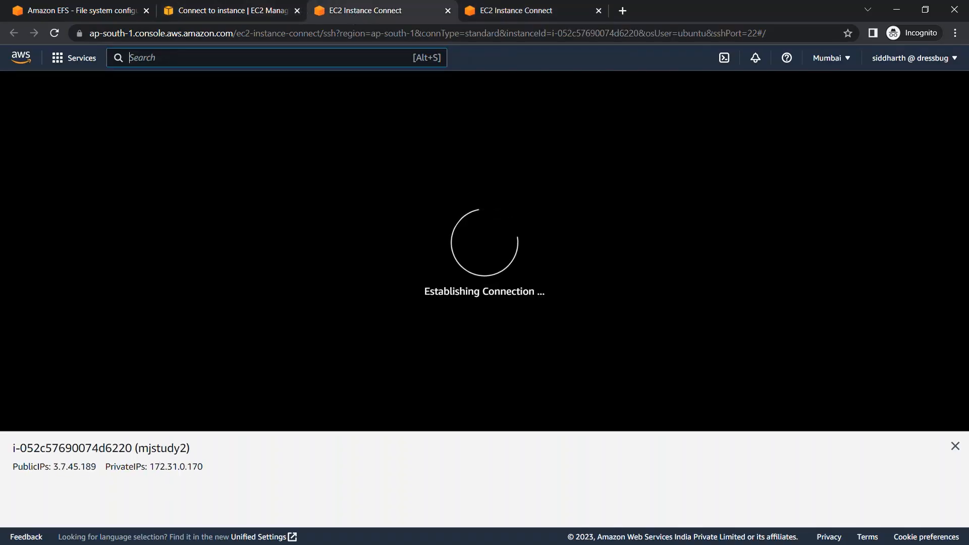
- Clear the mjstudy1 terminal and switch to the root user with "sudo su -"
{"action": "left_click", "coordinate": [519, 9]}
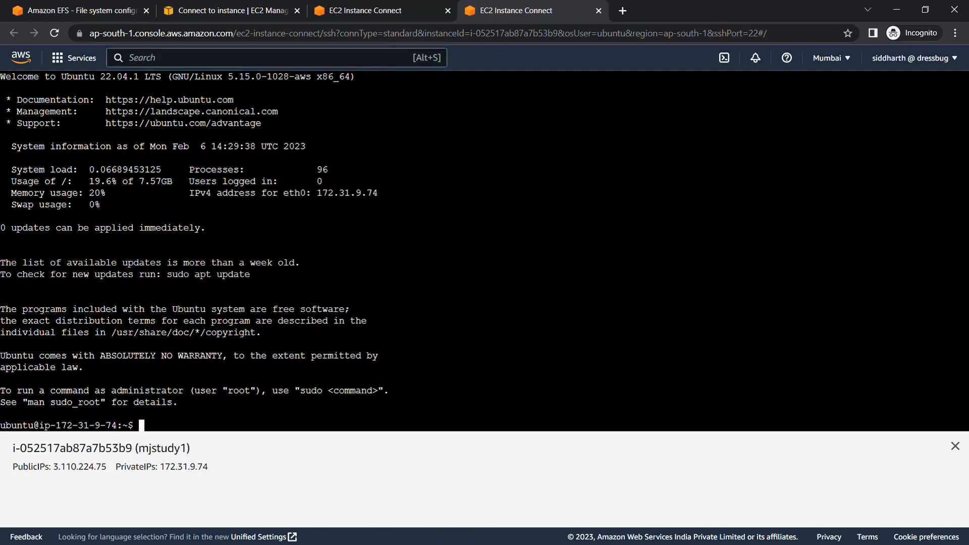
{"action": "type", "text": "clear"}
{"action": "key", "text": "Return"}
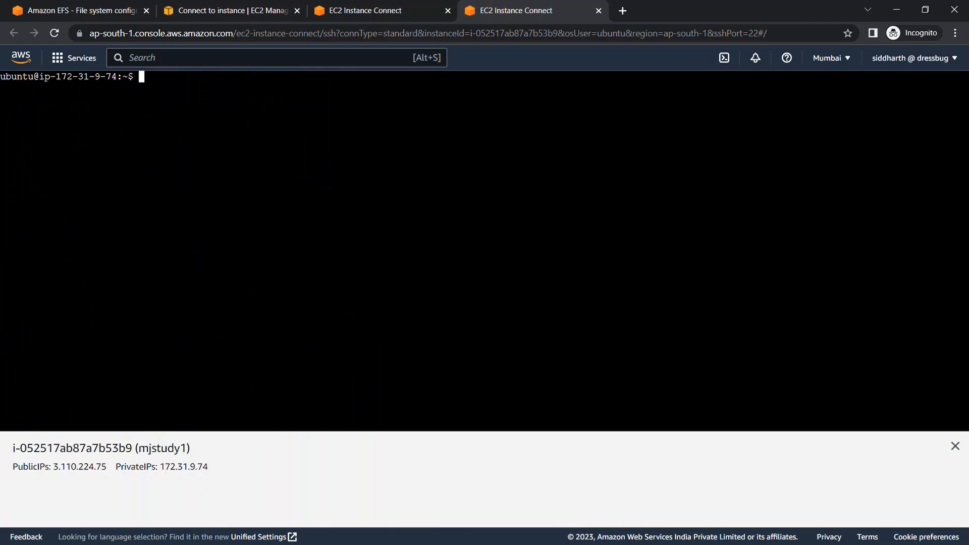
{"action": "type", "text": "suod"}
{"action": "key", "text": "BackSpace"}
{"action": "key", "text": "BackSpace"}
{"action": "key", "text": "BackSpace"}
{"action": "type", "text": "do su -"}
{"action": "key", "text": "Return"}
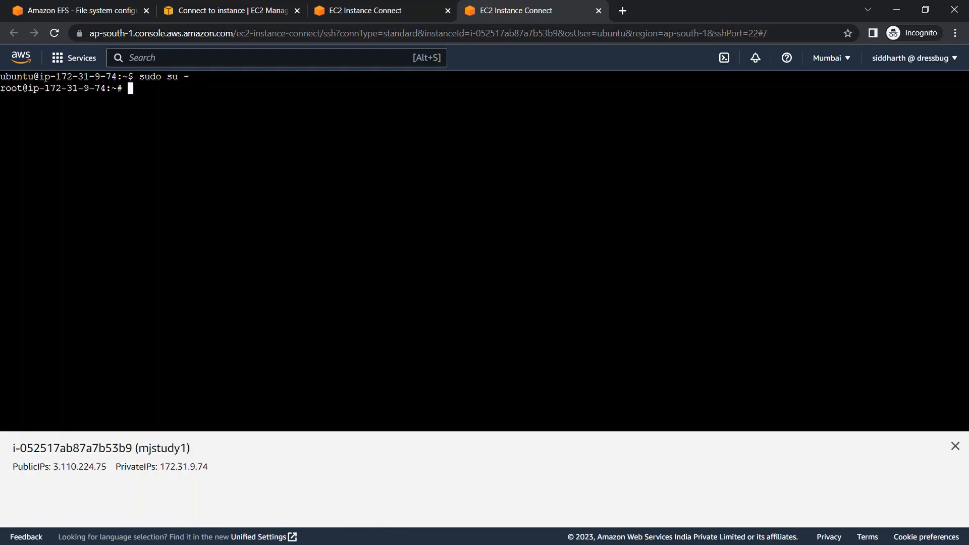
- Clear the mjstudy2 terminal and switch to the root user there with "sudo su -"
{"action": "key", "text": "ctrl+shift+Tab"}
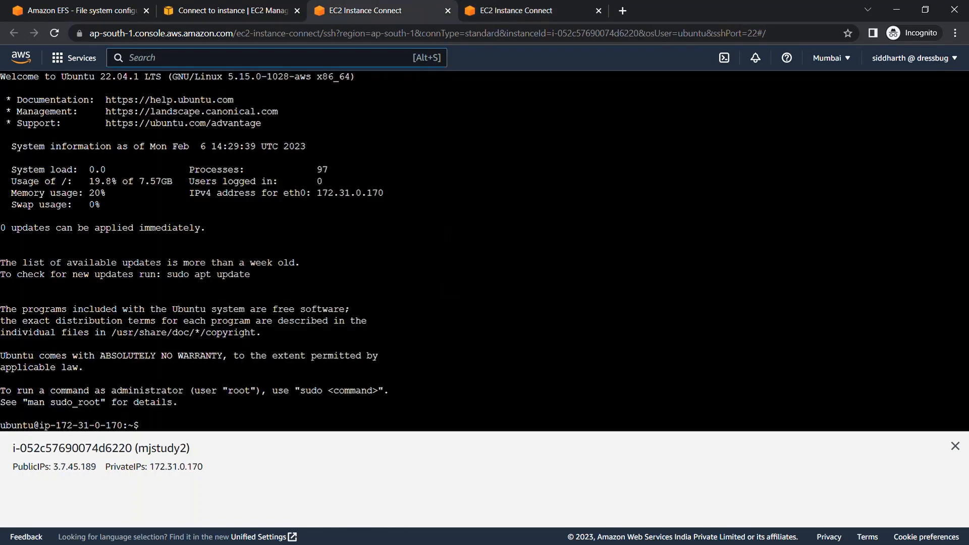
{"action": "type", "text": "cle"}
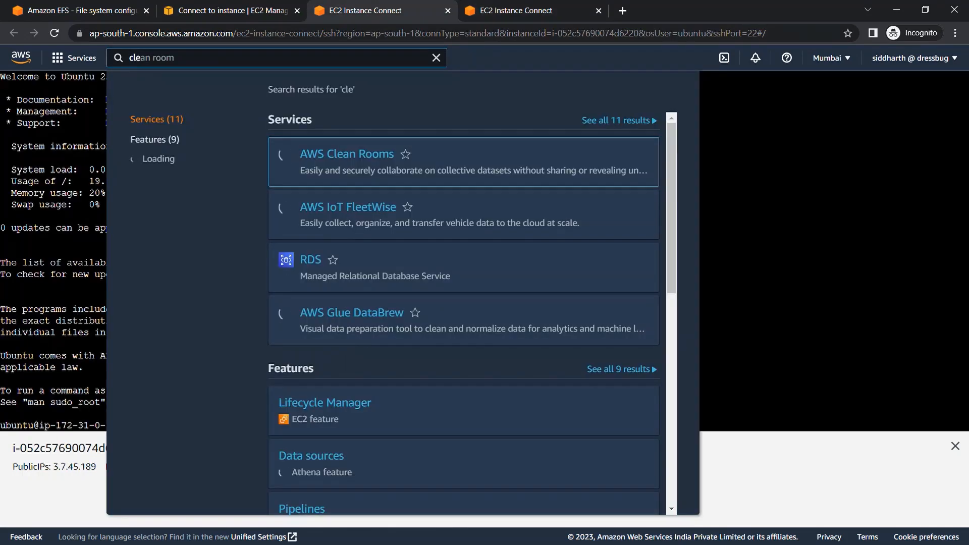
{"action": "key", "text": "Escape"}
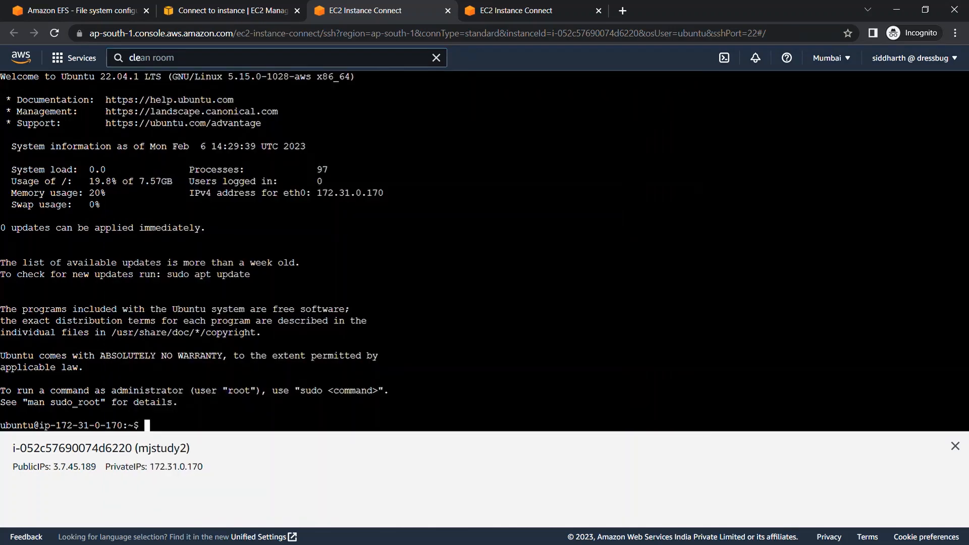
{"action": "type", "text": "clear"}
{"action": "key", "text": "Return"}
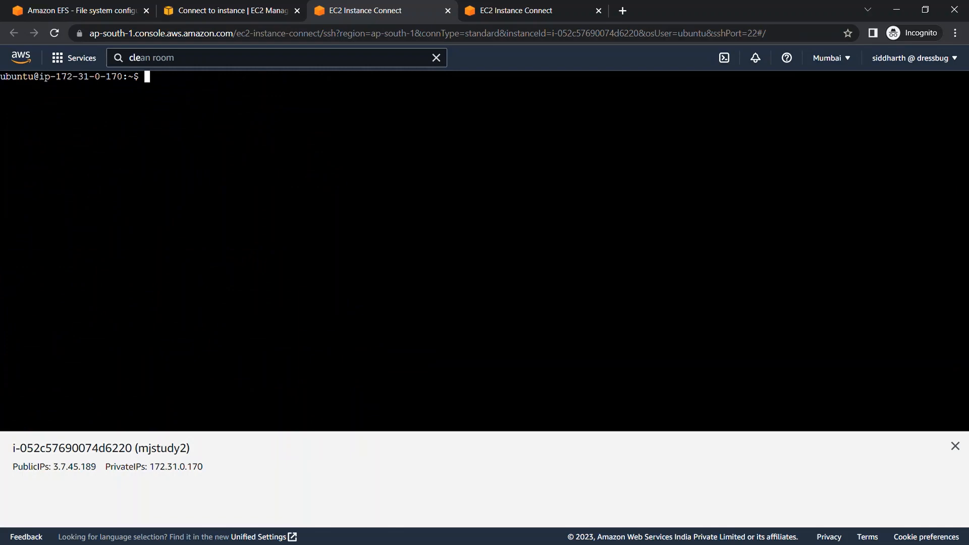
{"action": "type", "text": "sudo "}
{"action": "type", "text": "su"}
{"action": "type", "text": " -"}
{"action": "key", "text": "Return"}
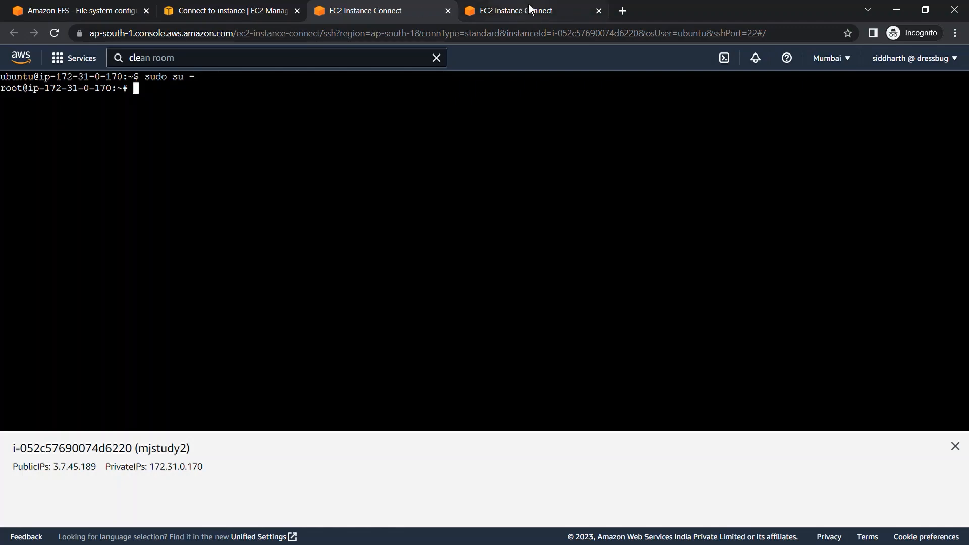
- Create a directory named efs in root's home directory on mjstudy1
{"action": "left_click", "coordinate": [515, 11]}
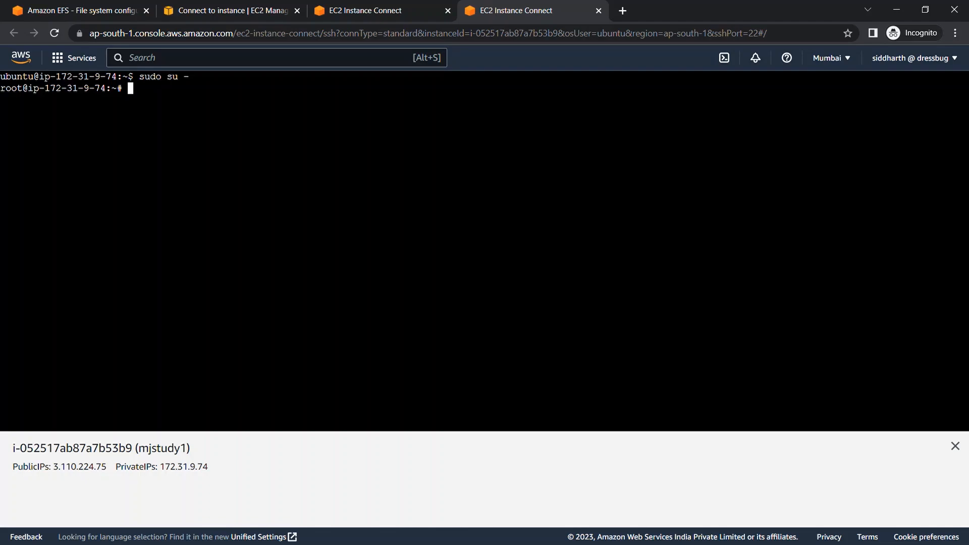
{"action": "type", "text": "mkdir"}
{"action": "type", "text": "efs"}
{"action": "key", "text": "Return"}
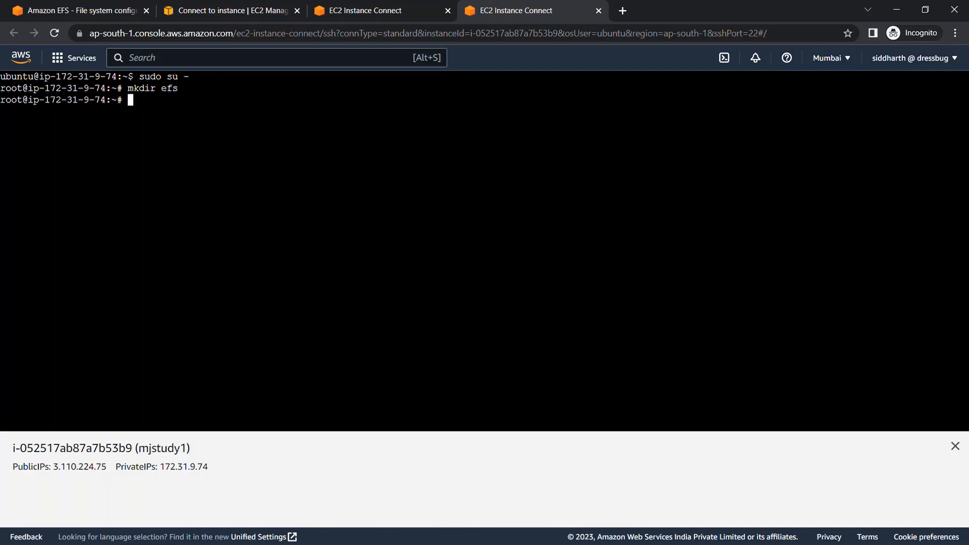
- Create a directory named efs on mjstudy2 as root and change into it
{"action": "left_click", "coordinate": [310, 10]}
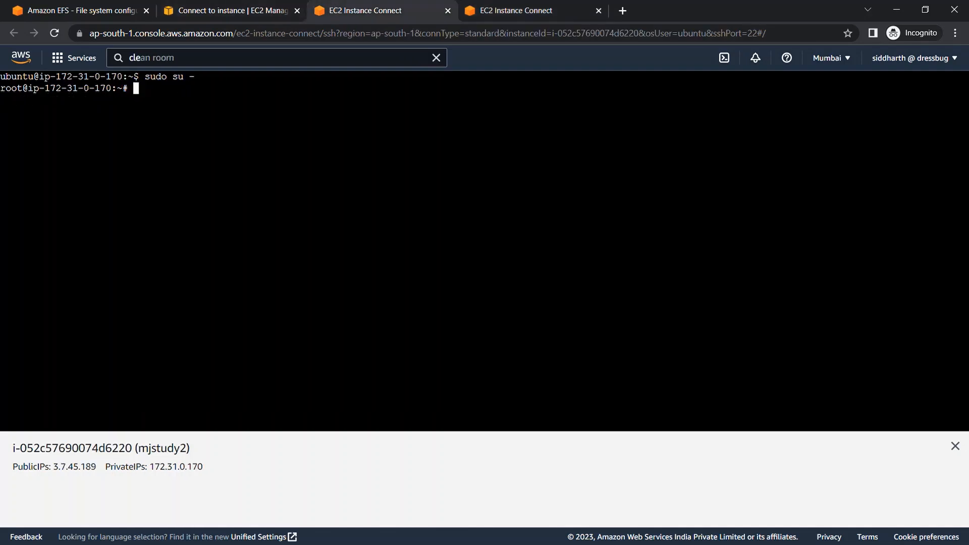
{"action": "type", "text": "mkdir efs"}
{"action": "key", "text": "Return"}
{"action": "type", "text": "c"}
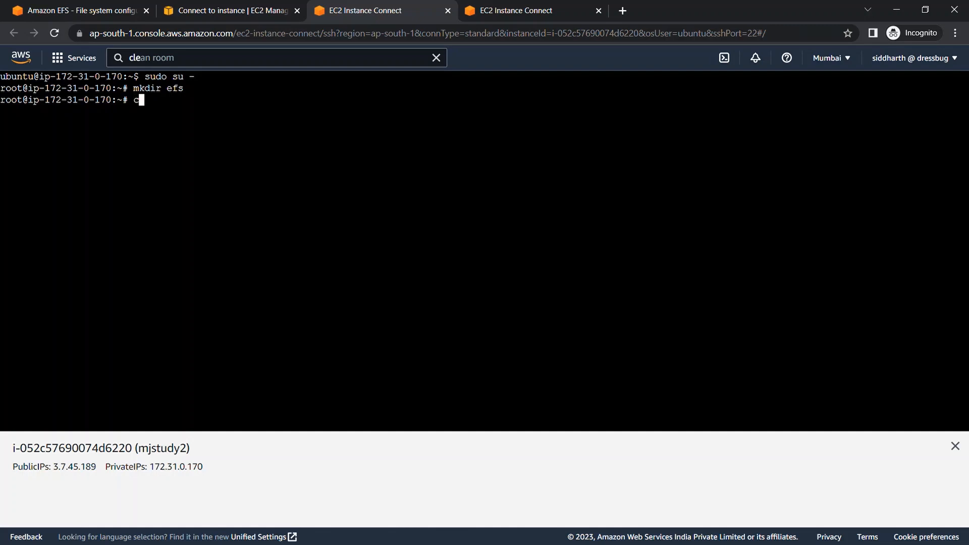
{"action": "type", "text": "d efs"}
{"action": "key", "text": "Return"}
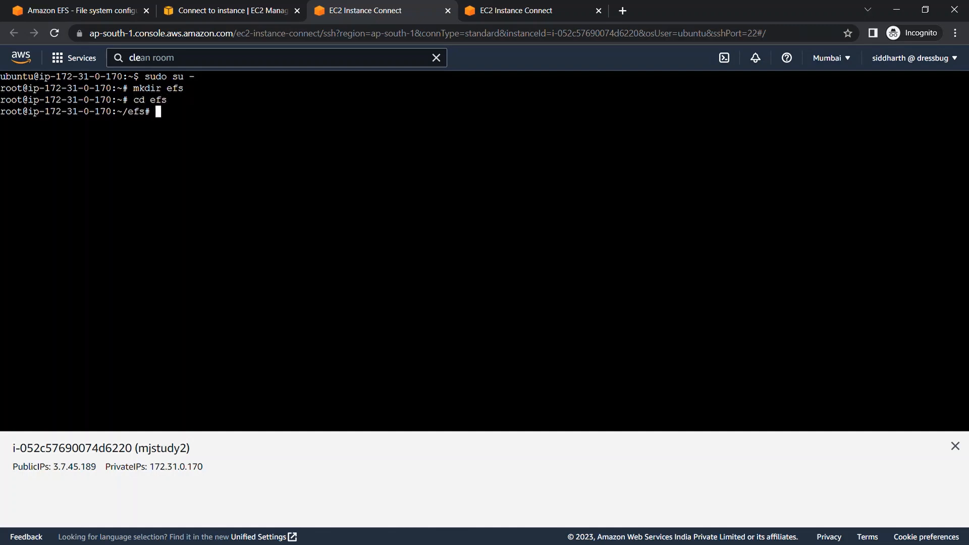
- List the contents of the efs directory on mjstudy2 with ls and ll
{"action": "type", "text": "ls"}
{"action": "key", "text": "Return"}
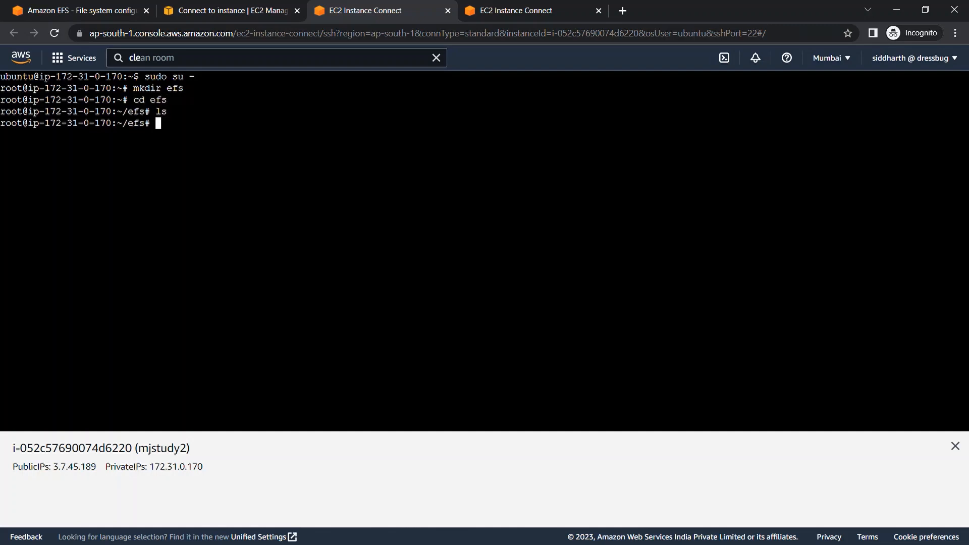
{"action": "type", "text": "ll"}
{"action": "key", "text": "Return"}
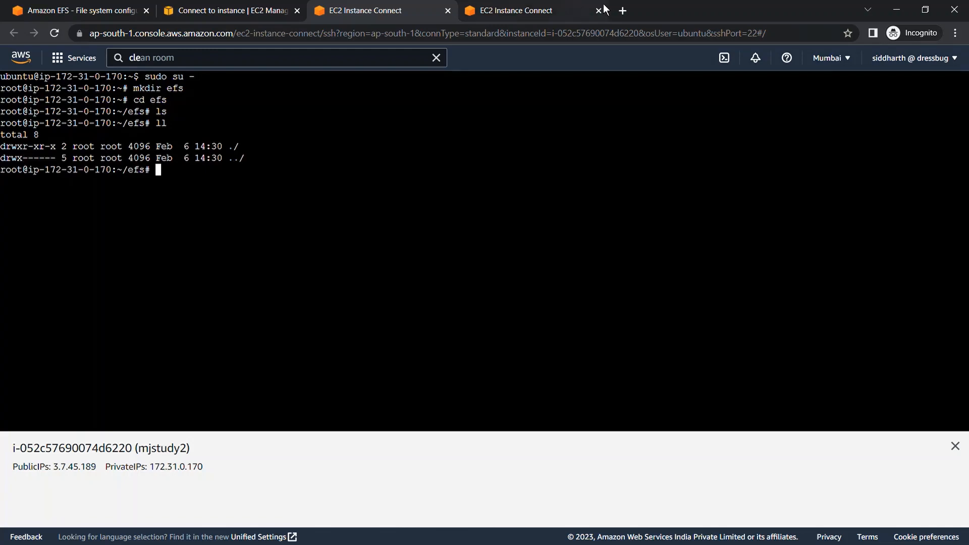
- On mjstudy1, enter the efs directory, list its contents with ll, and return to the parent directory
{"action": "left_click", "coordinate": [573, 10]}
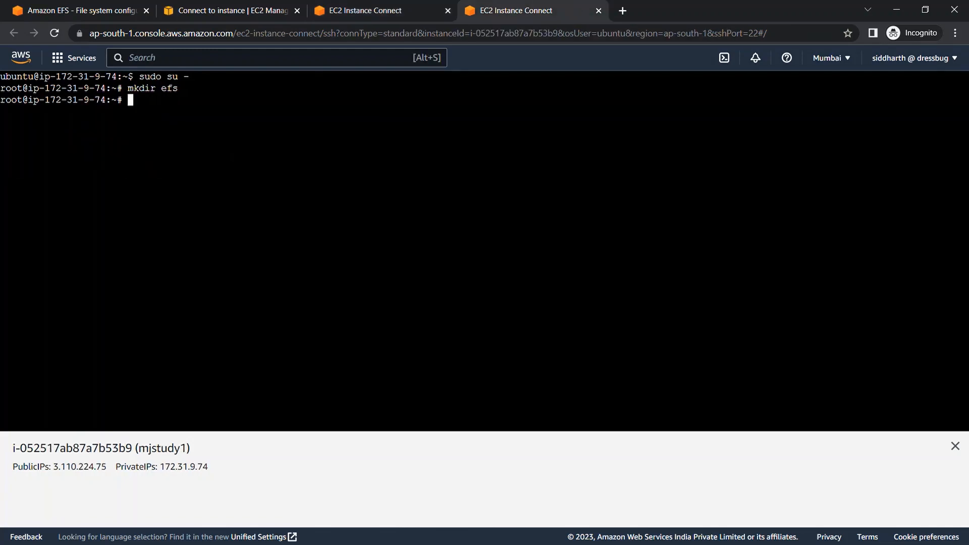
{"action": "type", "text": "cd efs"}
{"action": "key", "text": "Return"}
{"action": "type", "text": "ll"}
{"action": "key", "text": "Return"}
{"action": "key", "text": "Return"}
{"action": "type", "text": "cd .."}
{"action": "key", "text": "Return"}
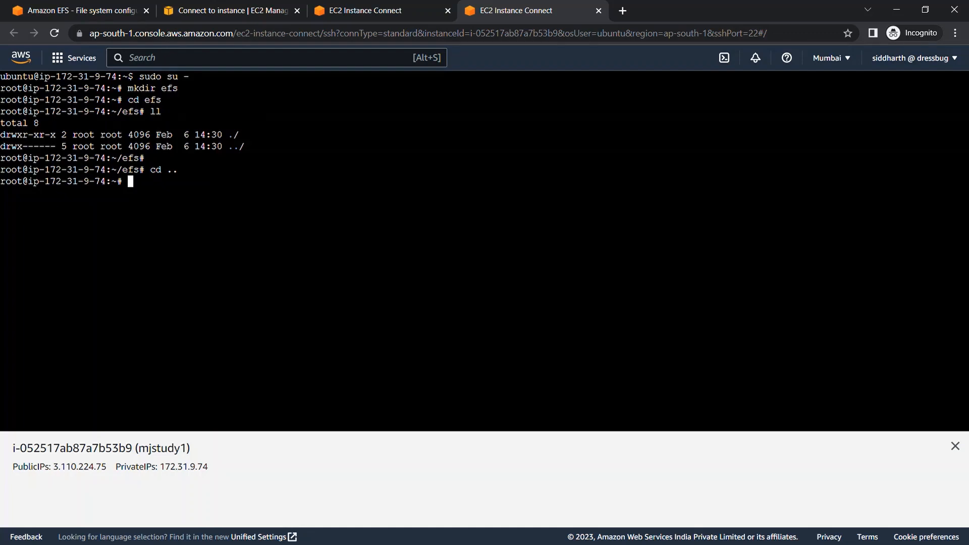
- Review the NFS client mount command in the EFS attach instructions, and run "apt update" on mjstudy1
{"action": "left_click", "coordinate": [33, 10]}
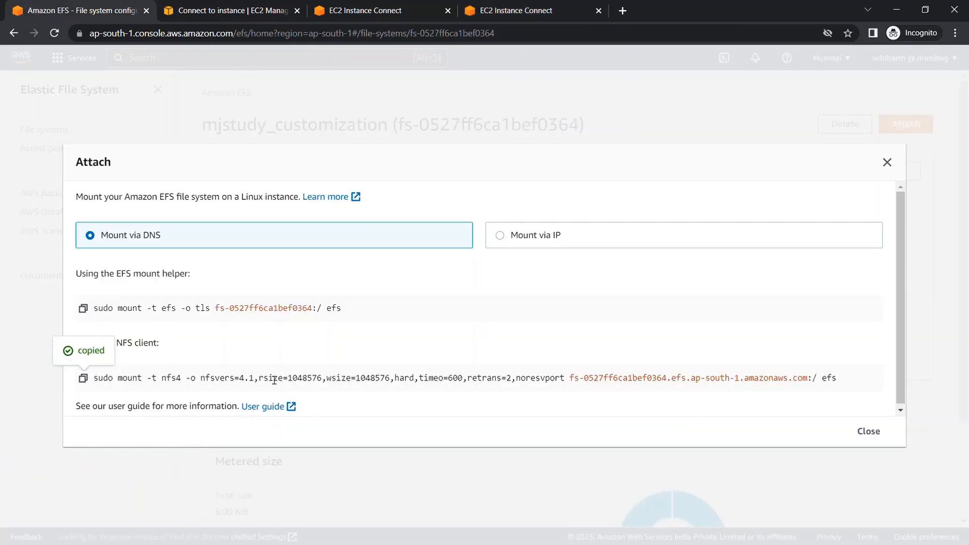
{"action": "left_click", "coordinate": [544, 10]}
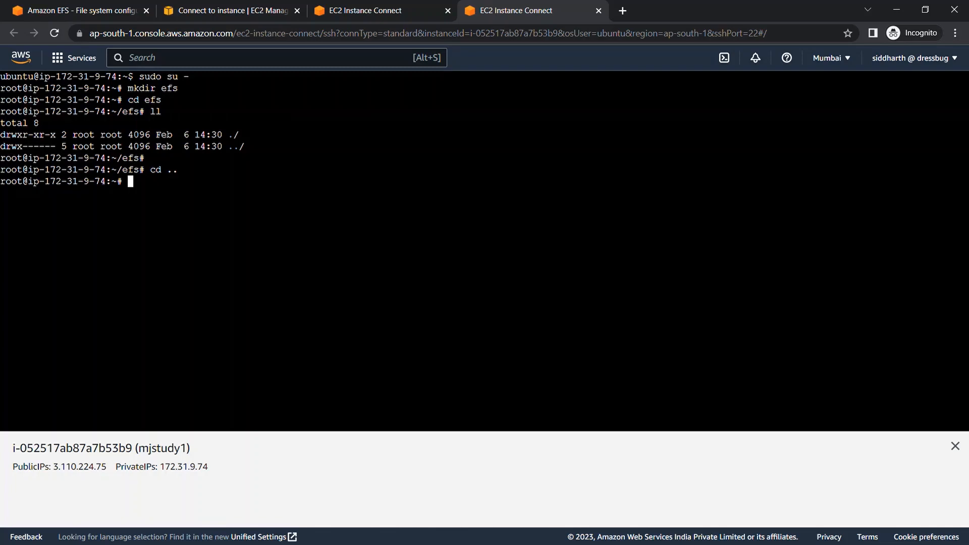
{"action": "type", "text": "apt update"}
{"action": "key", "text": "Return"}
- Run "apt update" on mjstudy2 and check the update progress on both instances
{"action": "left_click", "coordinate": [354, 10]}
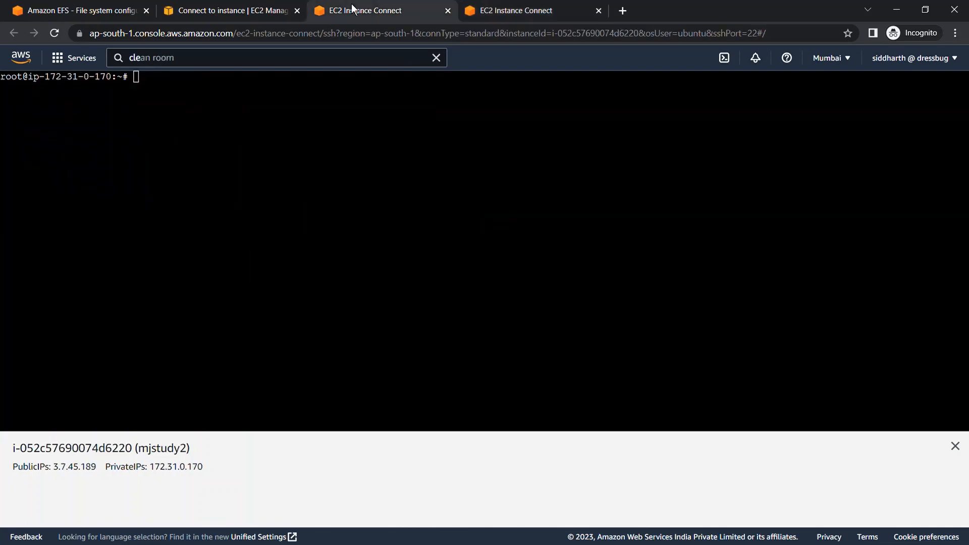
{"action": "type", "text": "apt update"}
{"action": "key", "text": "Return"}
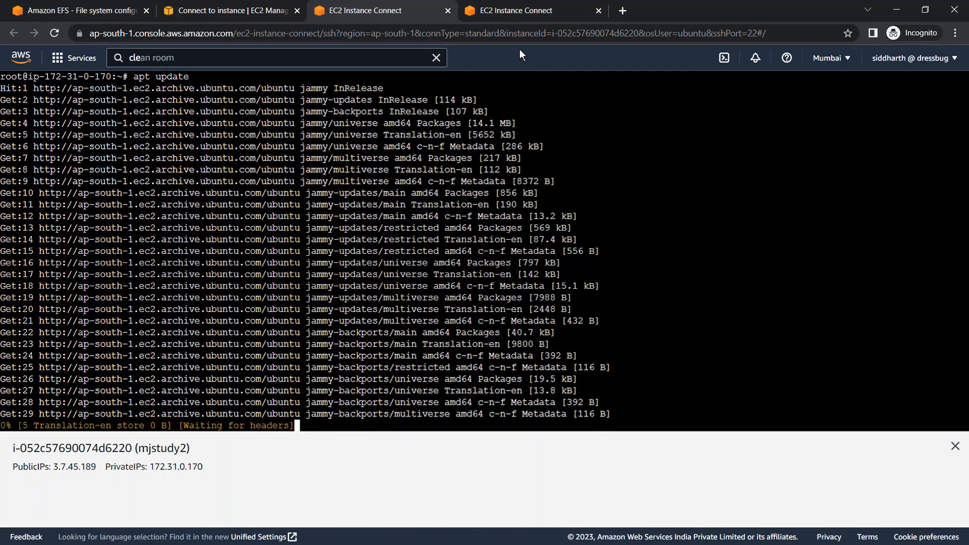
{"action": "left_click", "coordinate": [516, 16]}
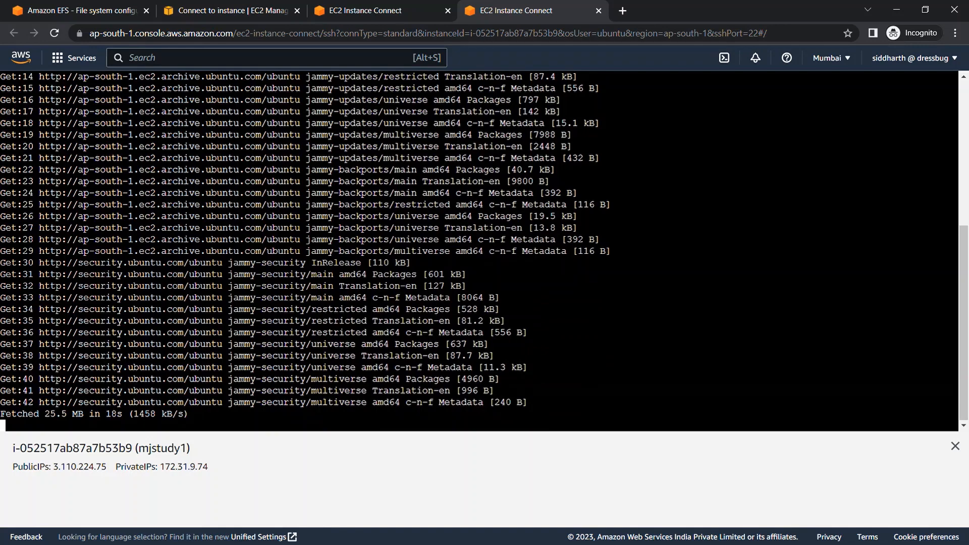
{"action": "left_click", "coordinate": [310, 10]}
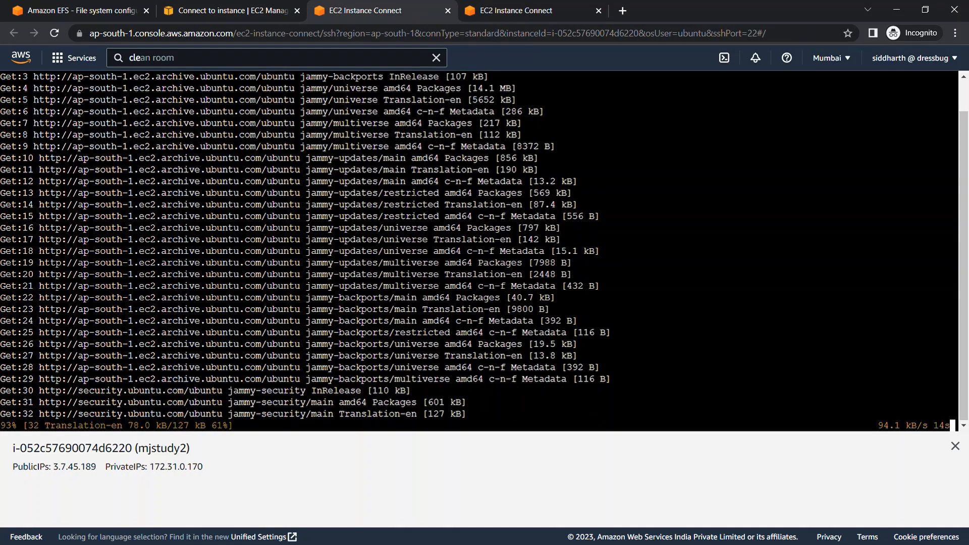
{"action": "left_click", "coordinate": [567, 10]}
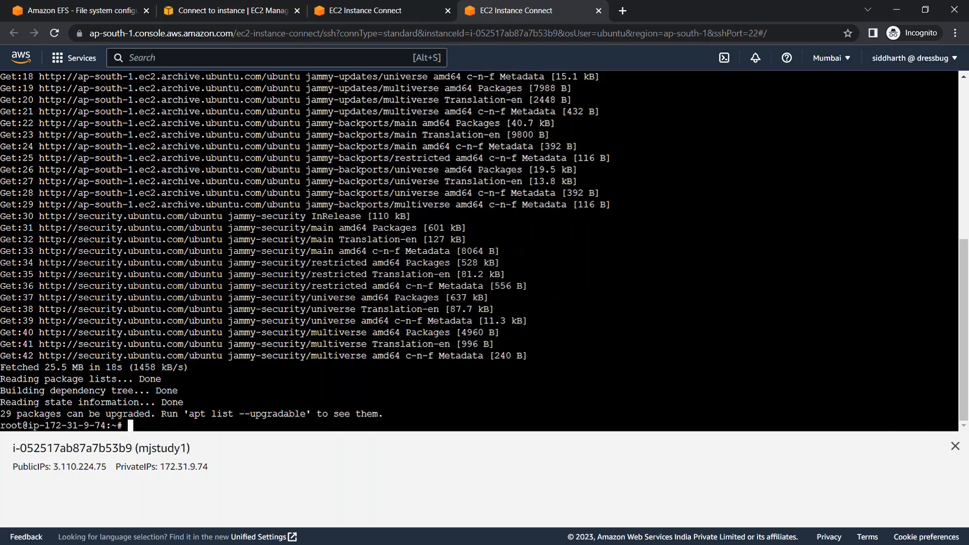
- Install the NFS client on mjstudy1 with "apt install nfs-common -y"
{"action": "type", "text": "ap"}
{"action": "type", "text": "t install nfs-co"}
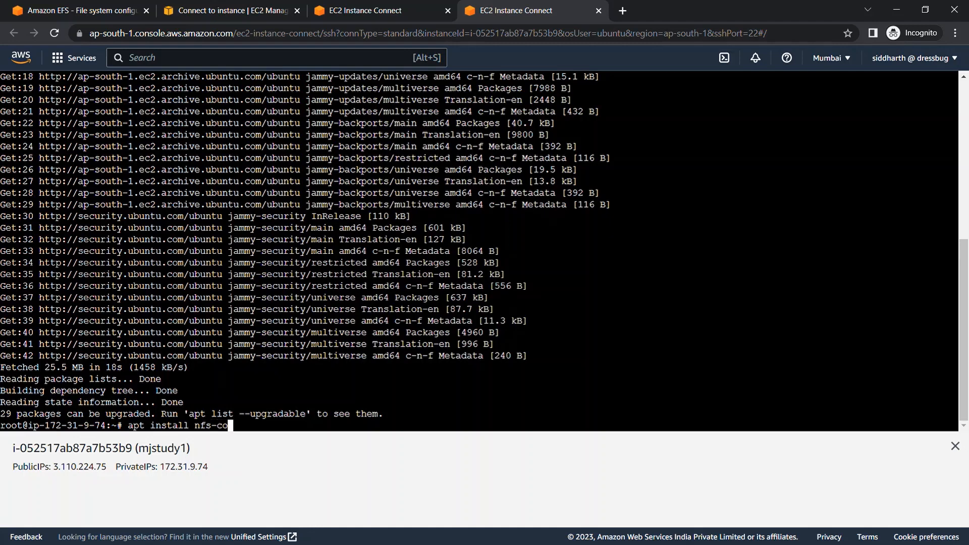
{"action": "type", "text": "mmon -y"}
{"action": "key", "text": "Return"}
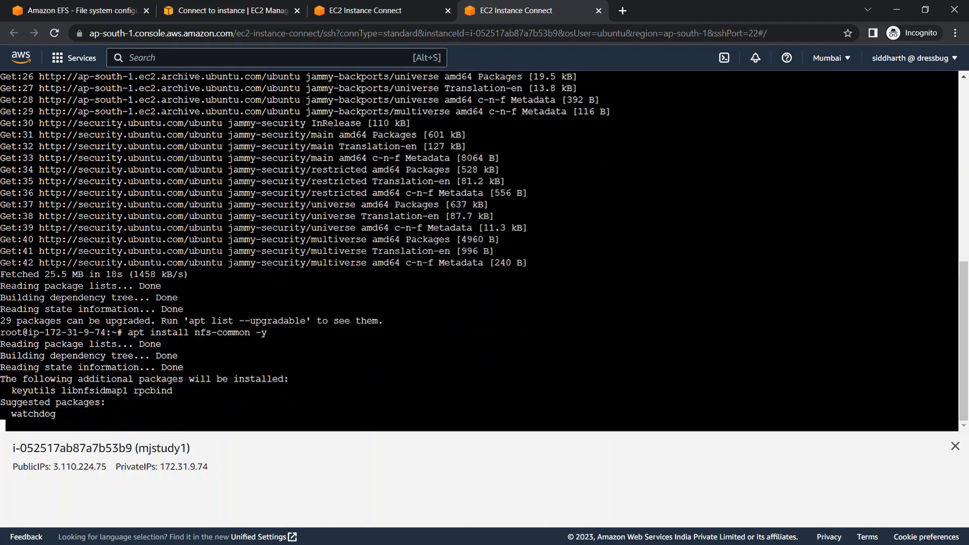
- Run "apt install nfs-common -y" on mjstudy2 and check the installation on mjstudy1
{"action": "left_click", "coordinate": [418, 9]}
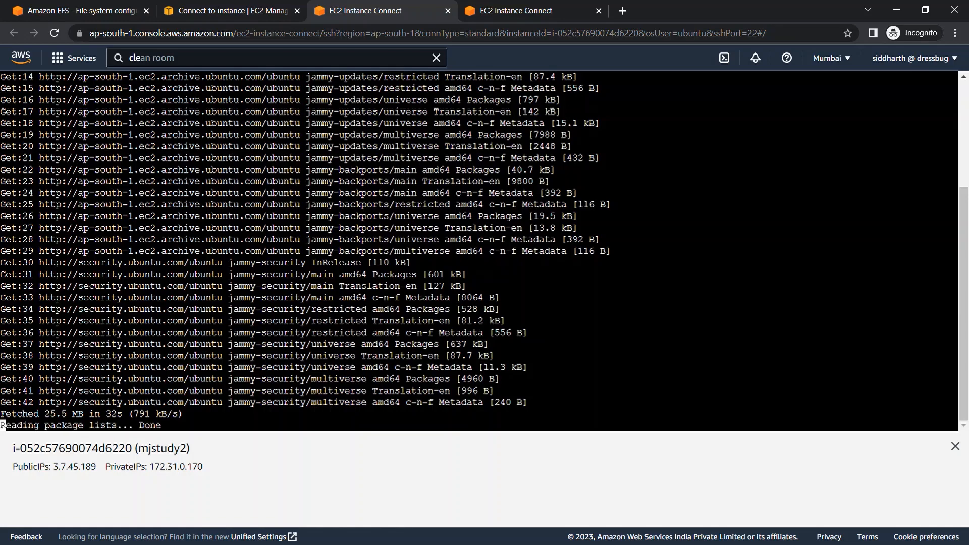
{"action": "type", "text": "apt "}
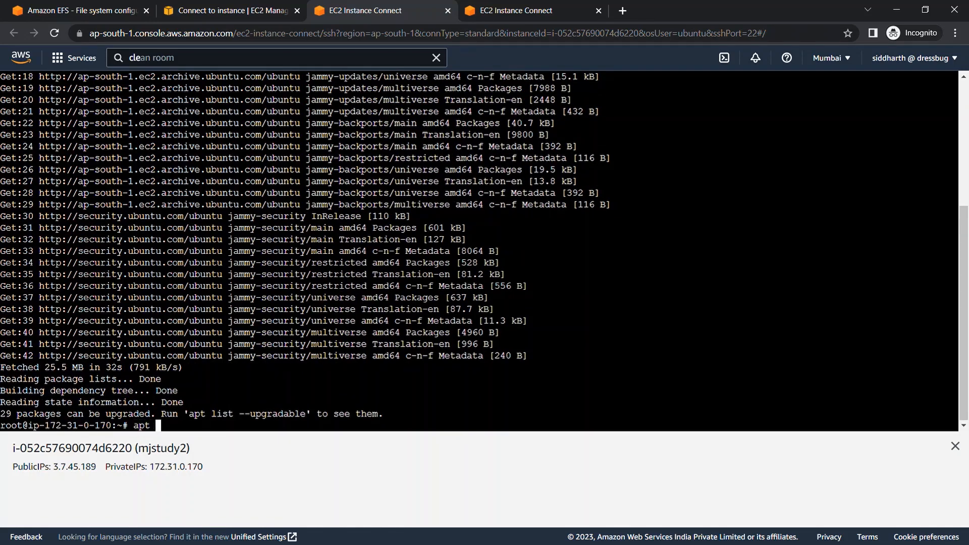
{"action": "type", "text": "install nfs-comm"}
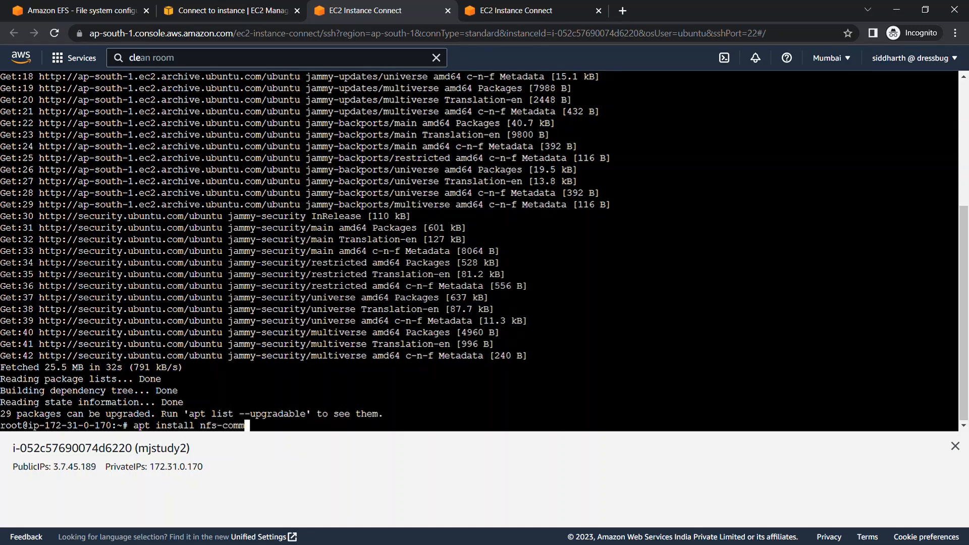
{"action": "type", "text": "on -y"}
{"action": "key", "text": "Return"}
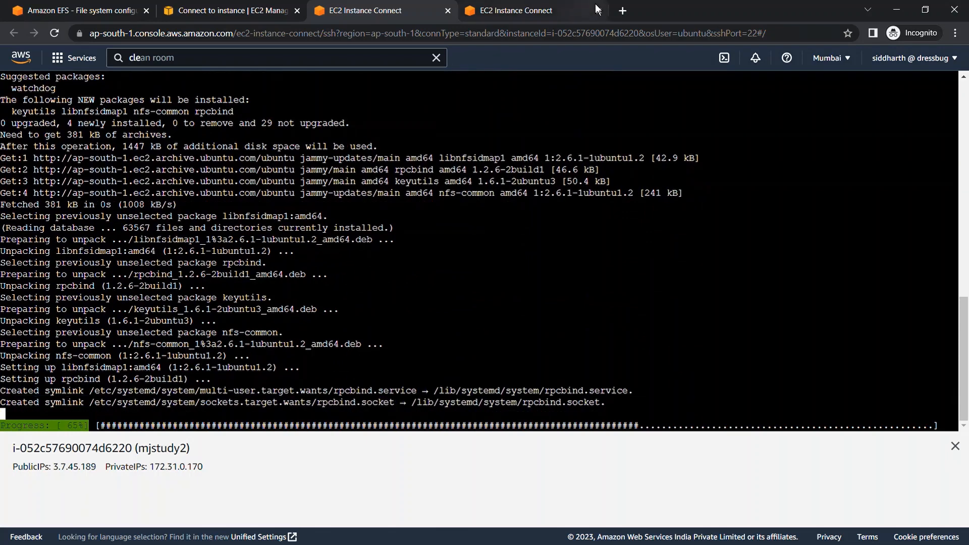
{"action": "key", "text": "ctrl+Tab"}
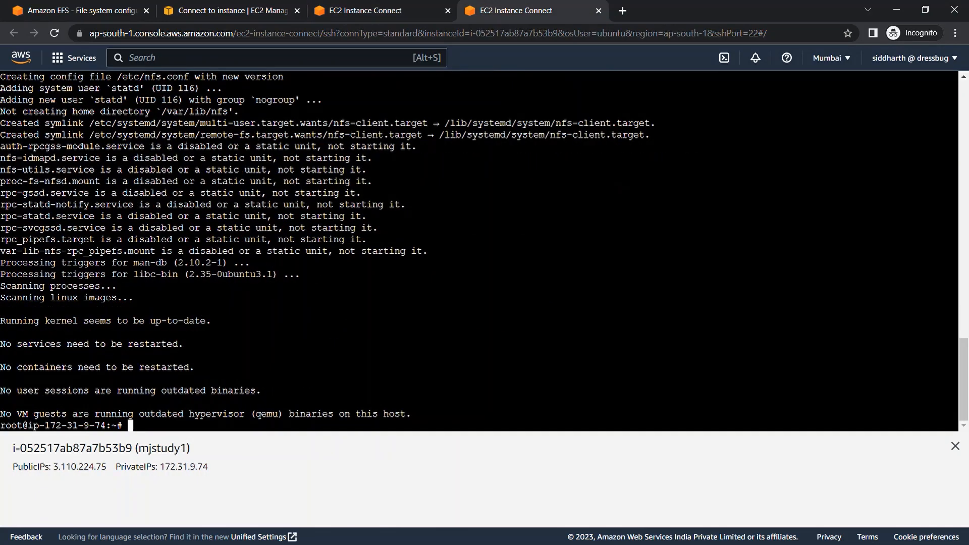
- Run the NFS client mount command from the EFS attach instructions on mjstudy1, mounting fs-0527ff6ca1bef0364.efs.ap-south-1.amazonaws.com:/ on the efs directory
{"action": "left_click", "coordinate": [272, 10]}
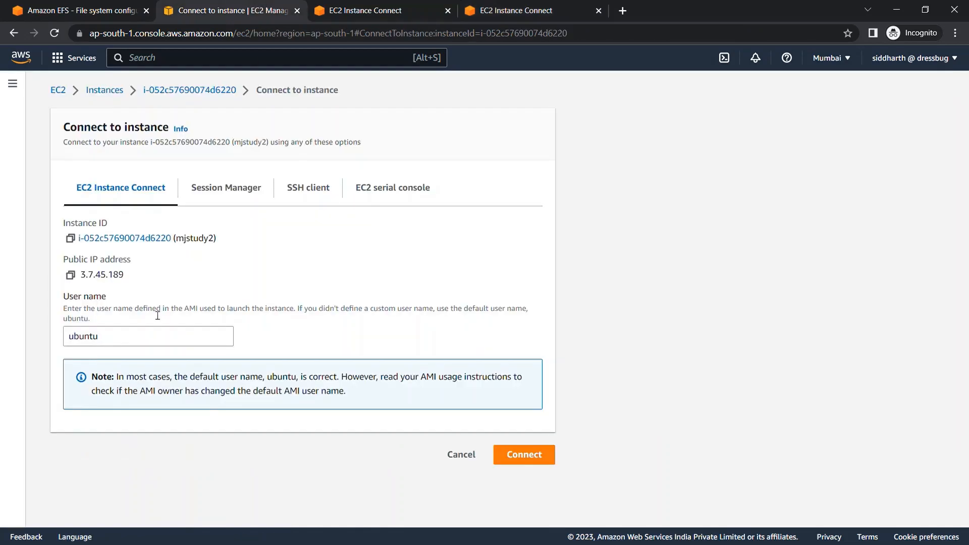
{"action": "left_click", "coordinate": [115, 10]}
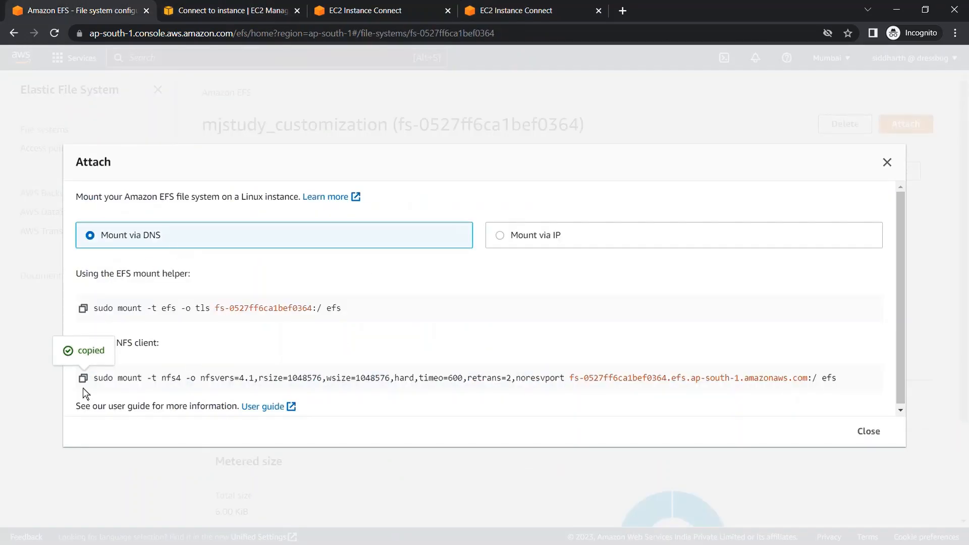
{"action": "left_click", "coordinate": [515, 11]}
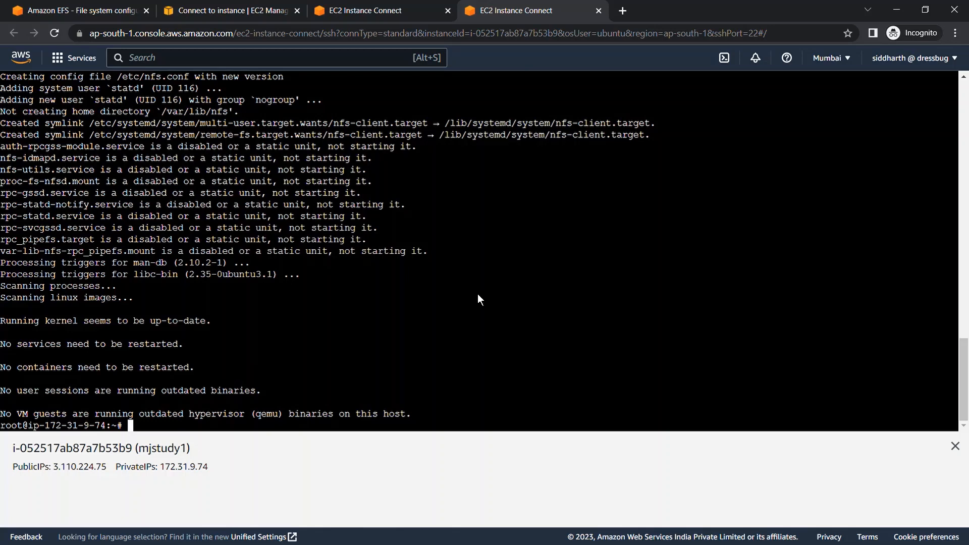
{"action": "type", "text": "sudo mount -t nfs4 -o nfsvers=4.1,rsize=1048576,wsize=1048576,hard,timeo=600,retrans=2,noresvport fs-0527ff6ca1bef0364.efs.ap-south-1.amazonaws.com:/ efs"}
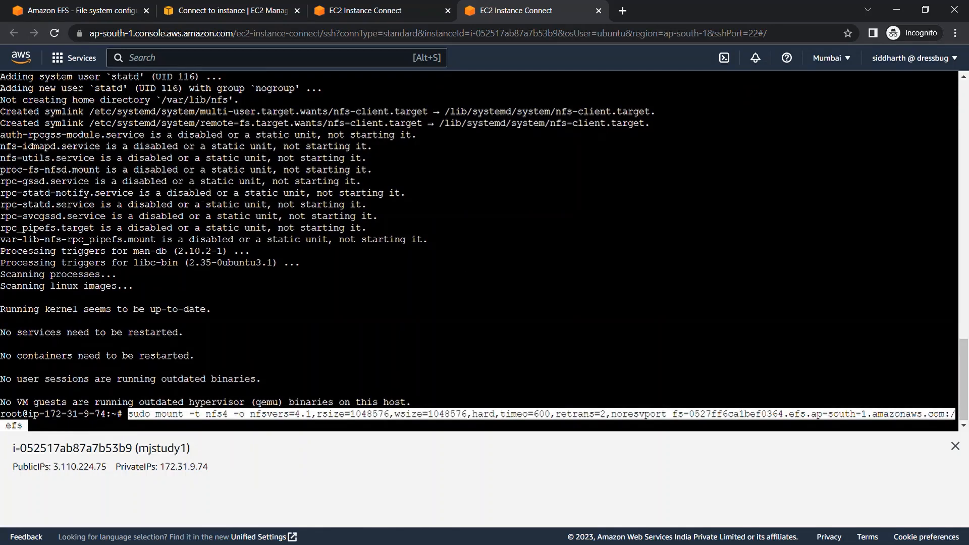
{"action": "key", "text": "Left"}
{"action": "key", "text": "Return"}
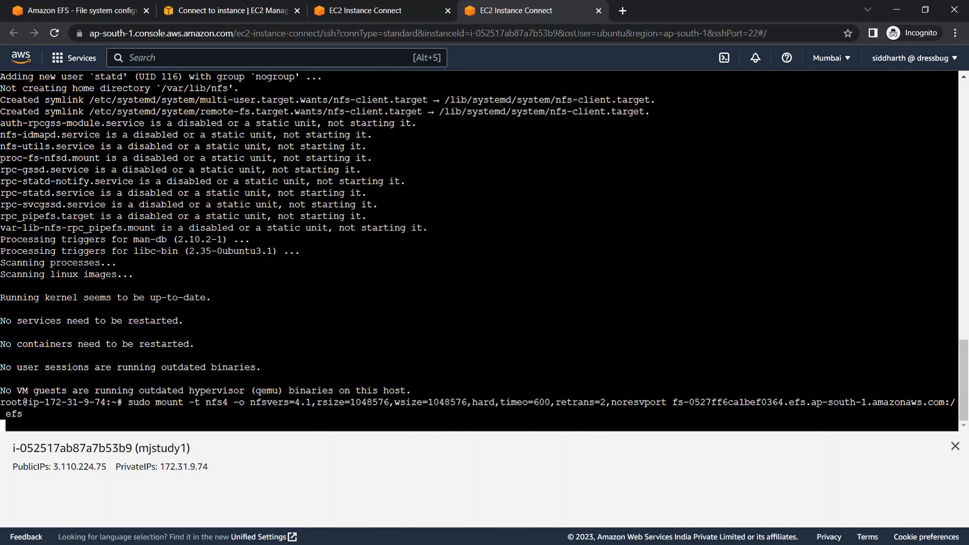
- Run the same NFS mount command for fs-0527ff6ca1bef0364 on mjstudy2, with efs as the mount directory
{"action": "left_click", "coordinate": [442, 6]}
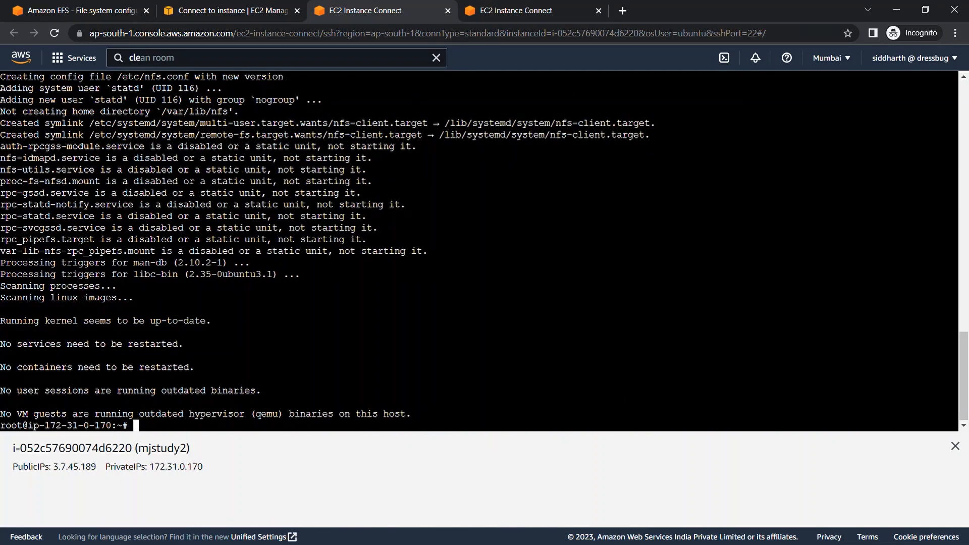
{"action": "type", "text": "sudo mount -t nfs4 -o nfsvers=4.1,rsize=1048576,wsize=1048576,hard,timeo=600,retrans=2,noresvport fs-0527ff6ca1bef0364.efs.ap-south-1.amazonaws.com:/ efs"}
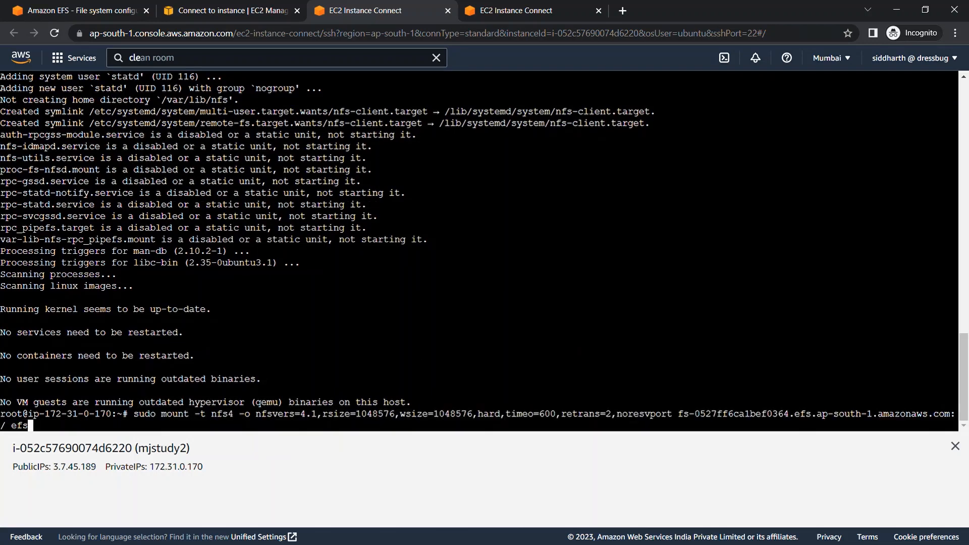
{"action": "key", "text": "Return"}
- Check the progress of the mount command in the mjstudy1 and mjstudy2 terminals
{"action": "left_click", "coordinate": [507, 11]}
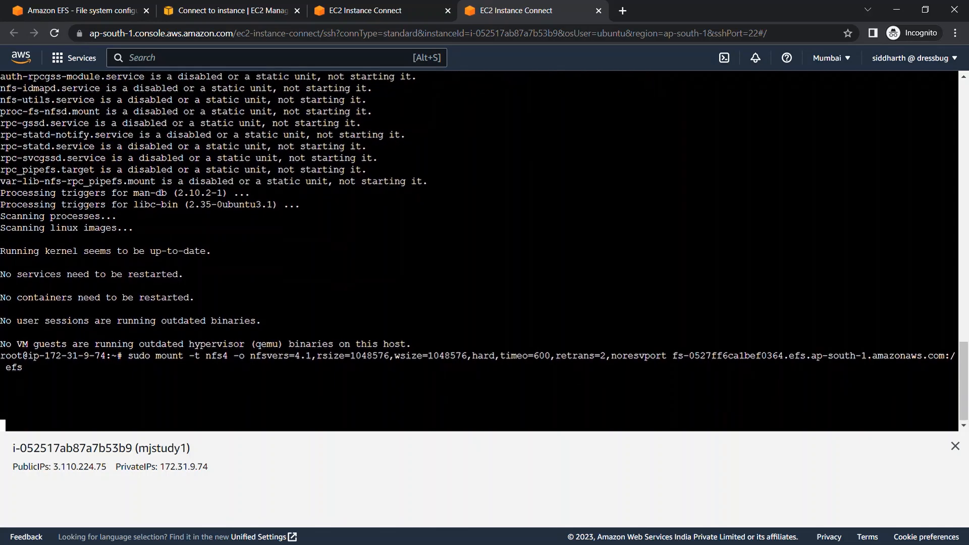
{"action": "left_click", "coordinate": [373, 10]}
{"action": "key", "text": "Return"}
{"action": "key", "text": "Return"}
{"action": "key", "text": "Return"}
{"action": "key", "text": "Return"}
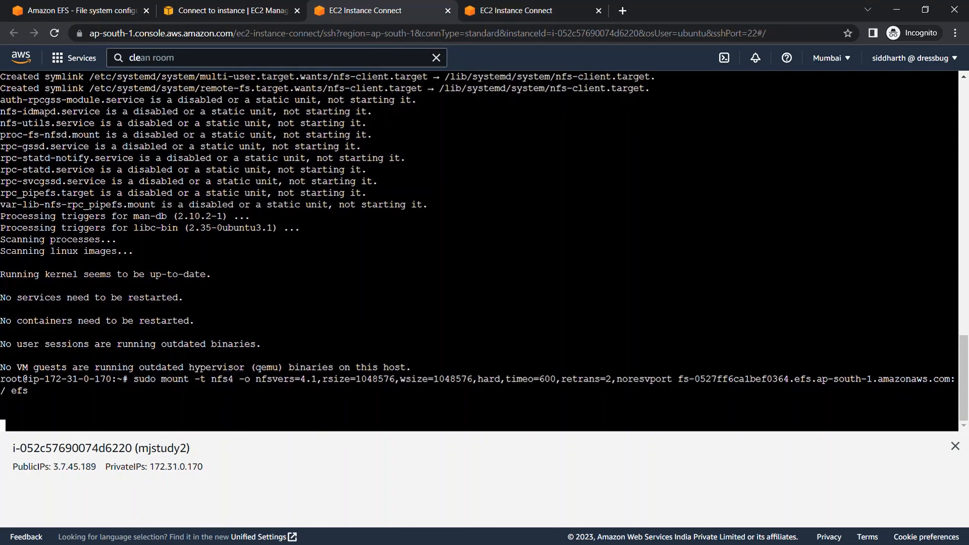
{"action": "left_click", "coordinate": [550, 8]}
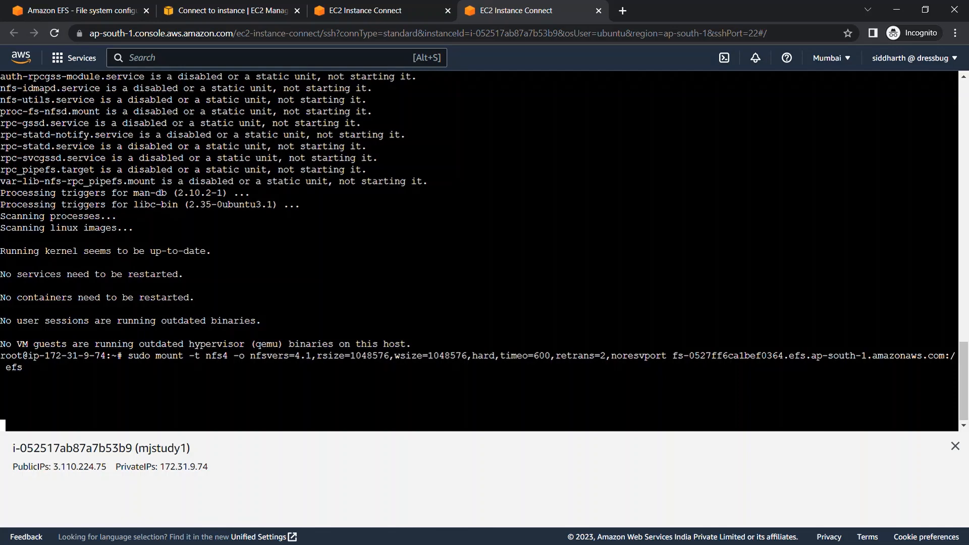
{"action": "left_click", "coordinate": [363, 10]}
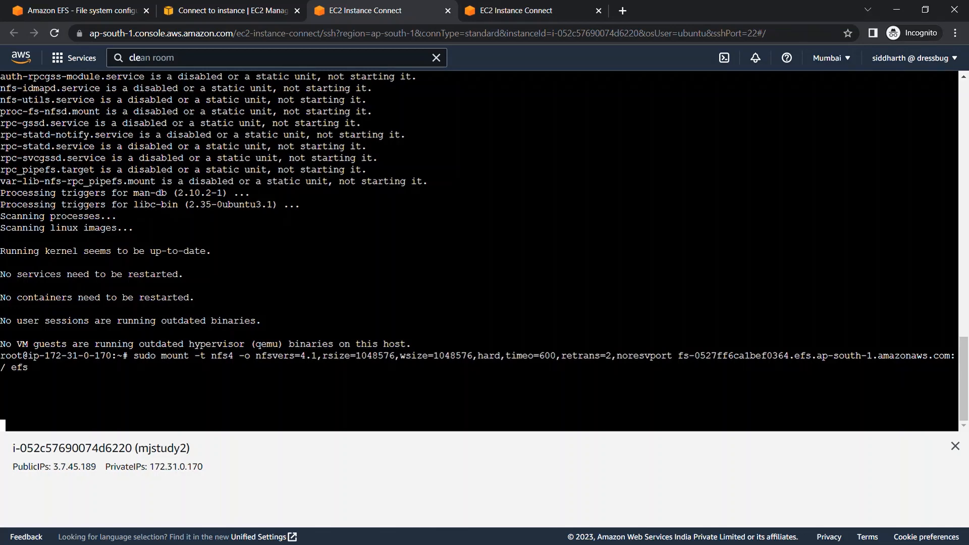
{"action": "left_click", "coordinate": [505, 9]}
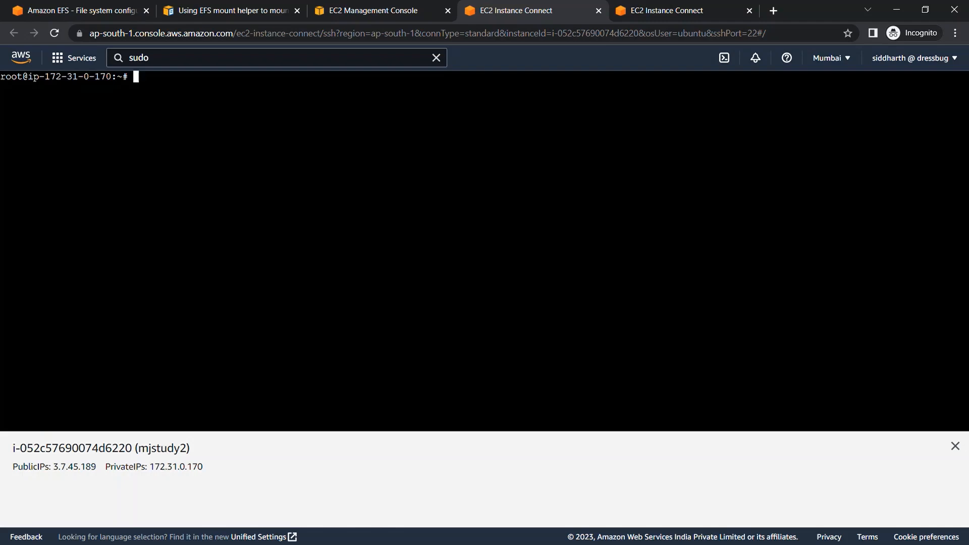
- Compare the security group of instance mjstudy1 with the security groups of the mjstudy_customization mount targets
{"action": "left_click", "coordinate": [379, 10]}
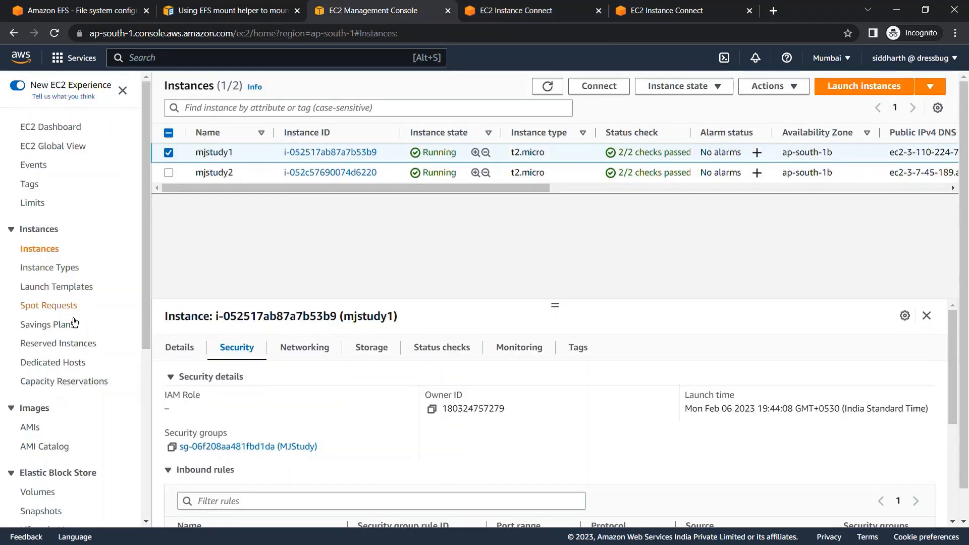
{"action": "scroll", "coordinate": [75, 323], "scroll_direction": "down", "scroll_amount": 3}
{"action": "scroll", "coordinate": [76, 342], "scroll_direction": "up", "scroll_amount": 3}
{"action": "left_click", "coordinate": [94, 10]}
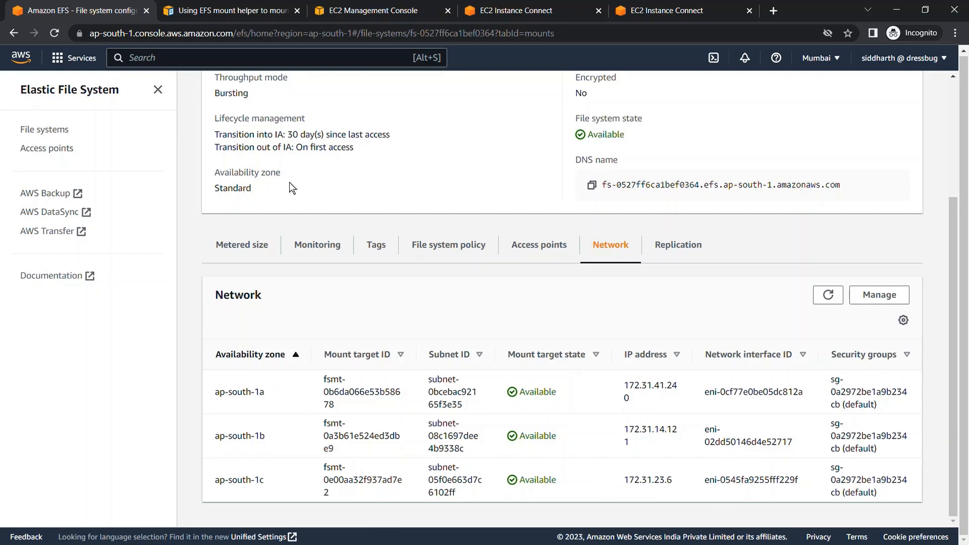
{"action": "left_click", "coordinate": [351, 8]}
{"action": "left_click", "coordinate": [104, 10]}
{"action": "left_click", "coordinate": [353, 10]}
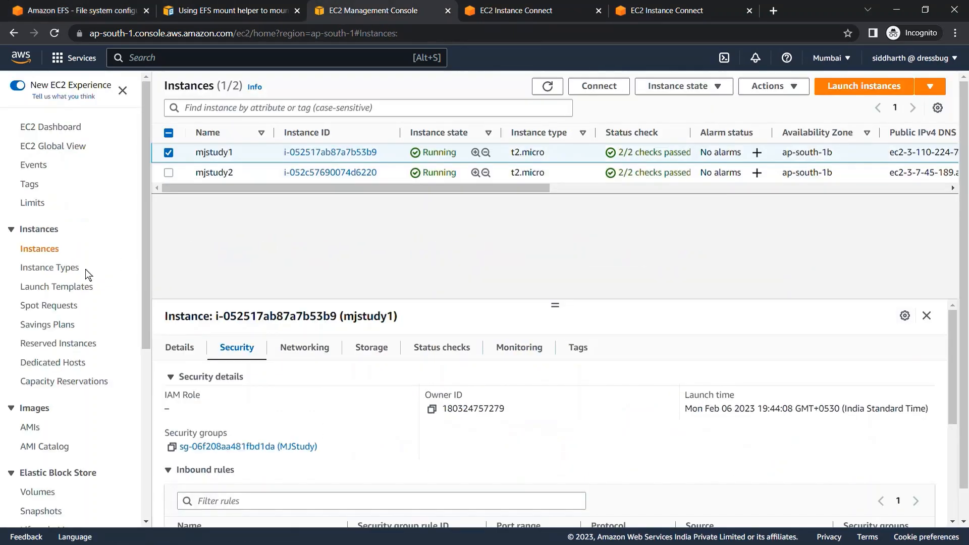
- Open the default security group sg-0a2972be1a9b234cb and examine its inbound rules
{"action": "scroll", "coordinate": [74, 350], "scroll_direction": "down", "scroll_amount": 3}
{"action": "scroll", "coordinate": [74, 350], "scroll_direction": "down", "scroll_amount": 3}
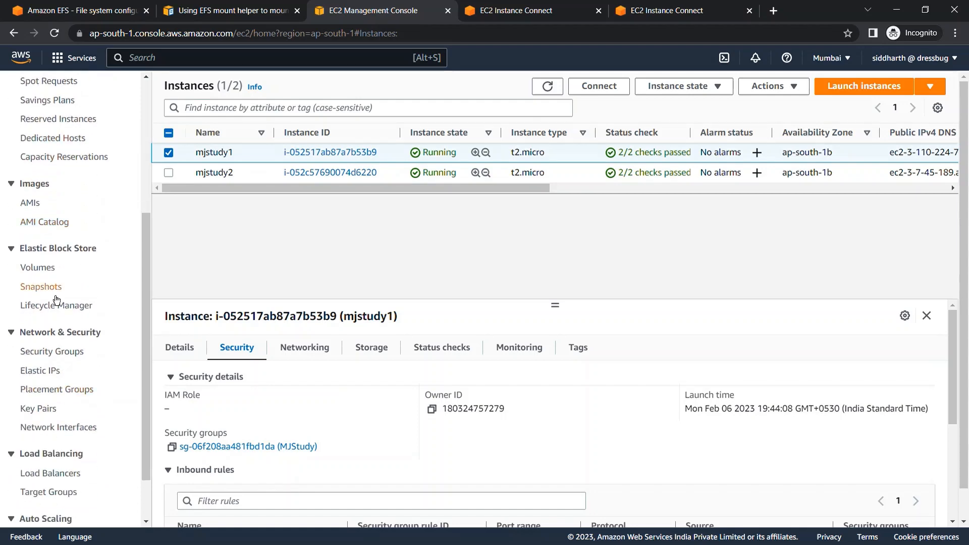
{"action": "left_click", "coordinate": [52, 352]}
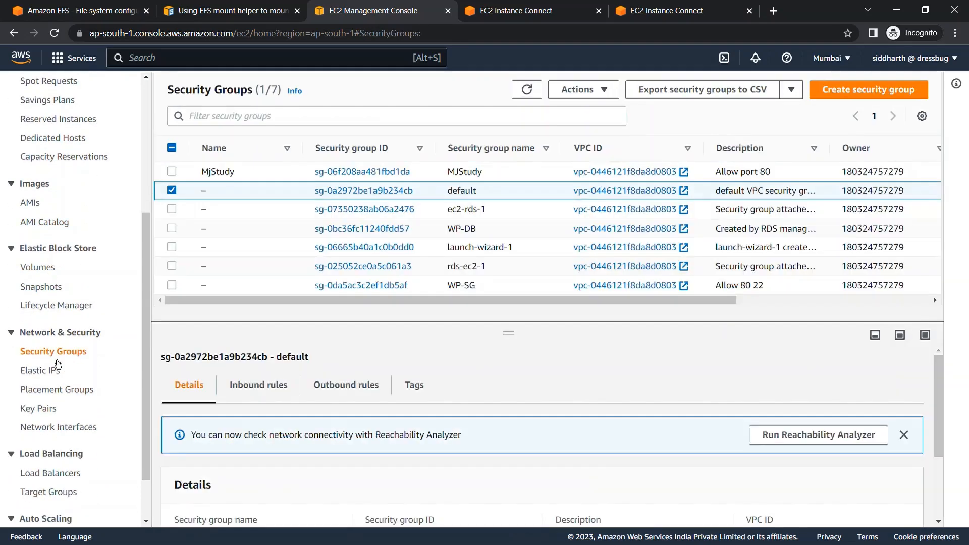
{"action": "left_click", "coordinate": [355, 194]}
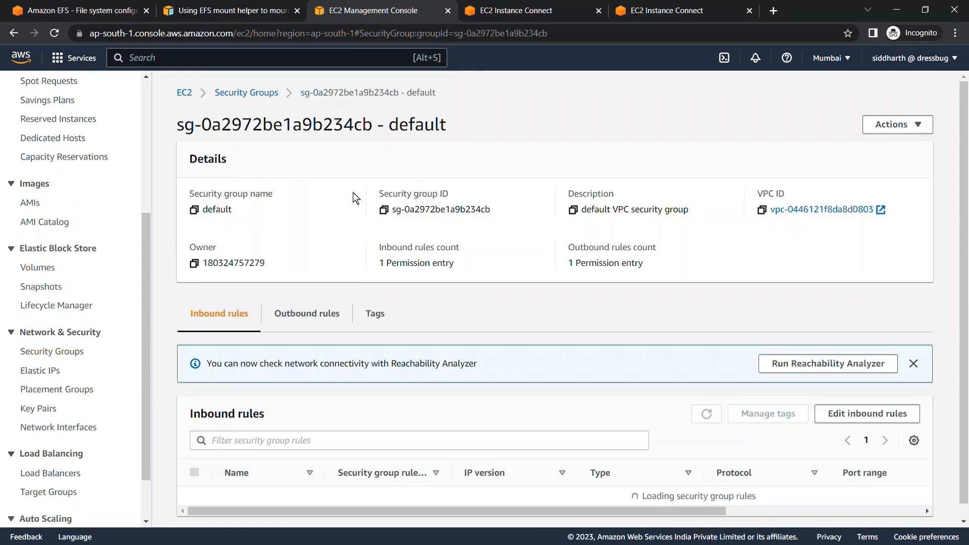
{"action": "scroll", "coordinate": [398, 249], "scroll_direction": "down", "scroll_amount": 1}
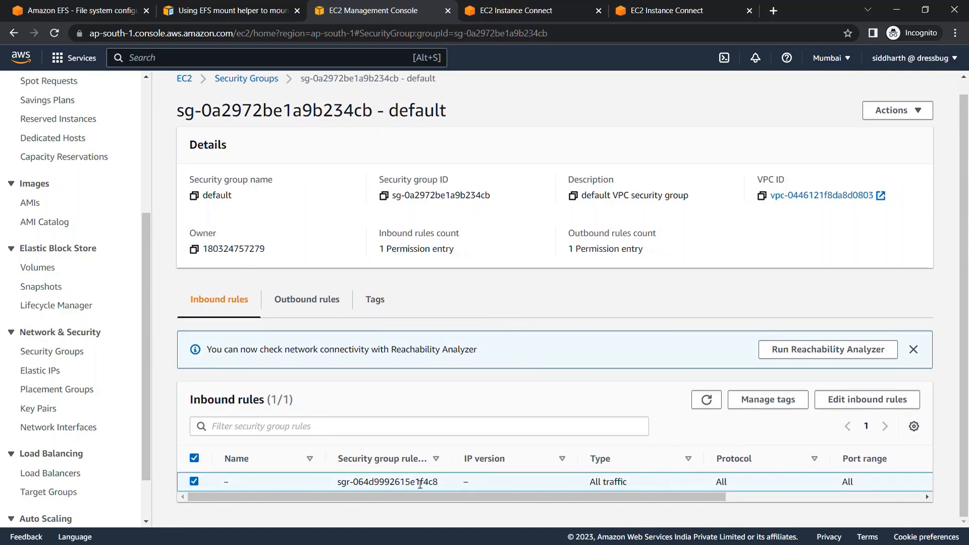
- Try choosing the MJStudy security group as the source of the default group's All traffic inbound rule, and cancel the edit
{"action": "left_click", "coordinate": [846, 409]}
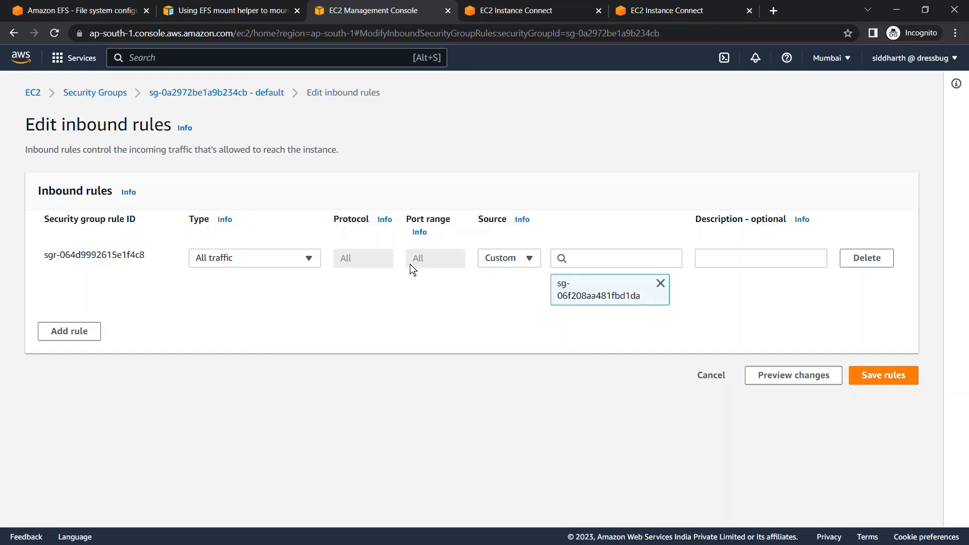
{"action": "left_click", "coordinate": [583, 269]}
{"action": "scroll", "coordinate": [584, 340], "scroll_direction": "down", "scroll_amount": 4}
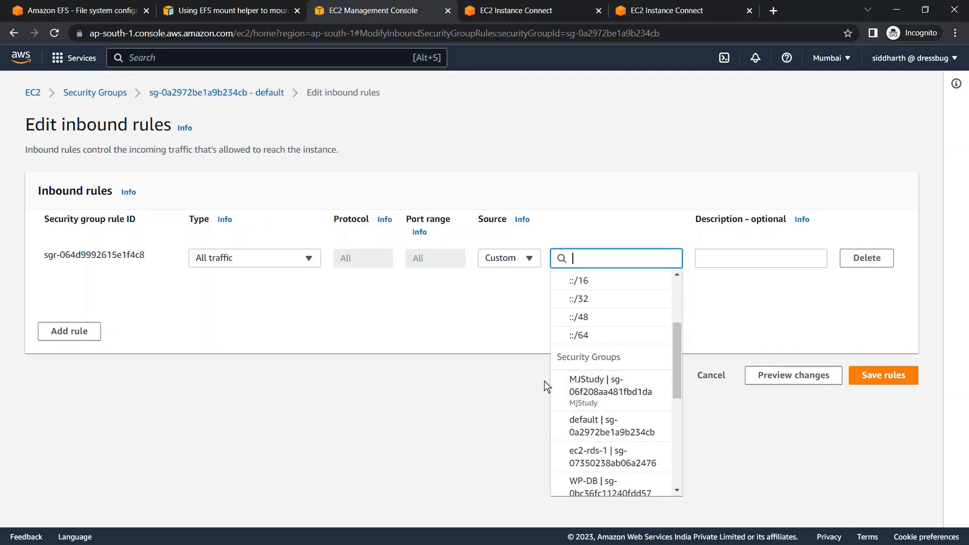
{"action": "left_click", "coordinate": [651, 404]}
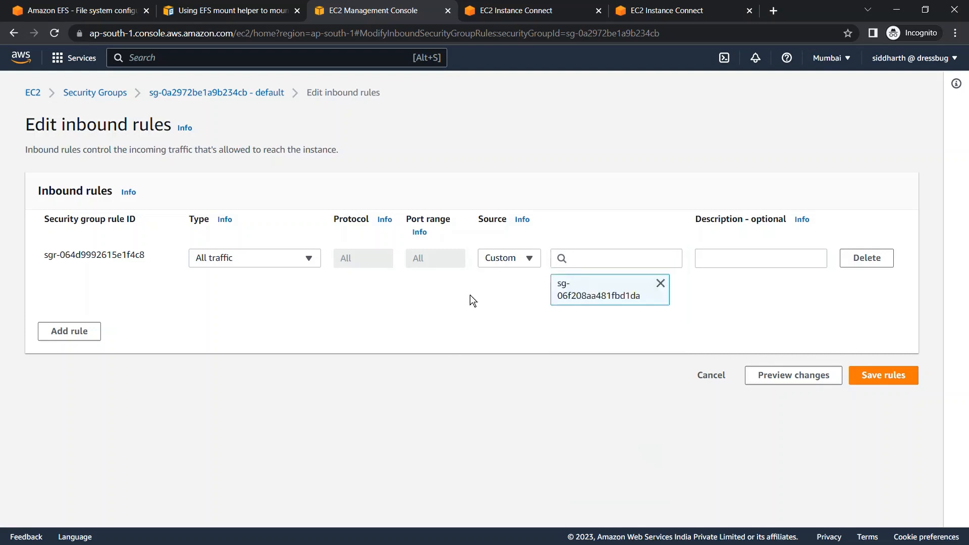
{"action": "left_click", "coordinate": [708, 384]}
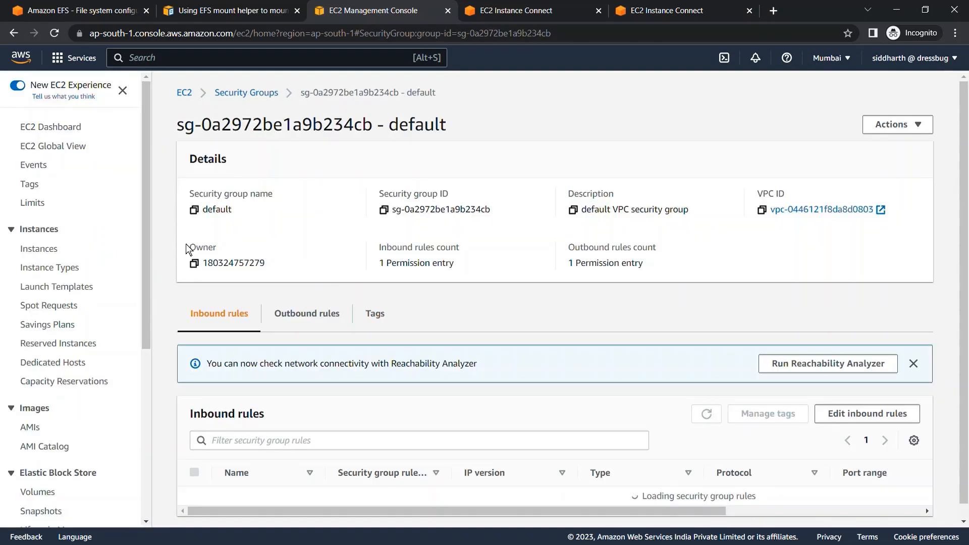
- Copy the NFS client command for mounting the mjstudy_customization file system via DNS
{"action": "left_click", "coordinate": [41, 249]}
{"action": "left_click", "coordinate": [519, 10]}
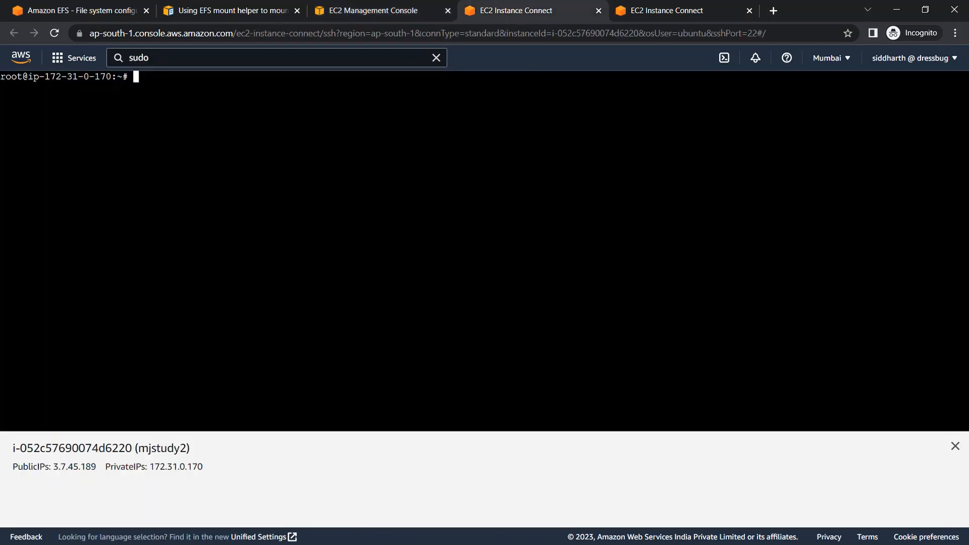
{"action": "left_click", "coordinate": [84, 10]}
{"action": "scroll", "coordinate": [804, 237], "scroll_direction": "up", "scroll_amount": 4}
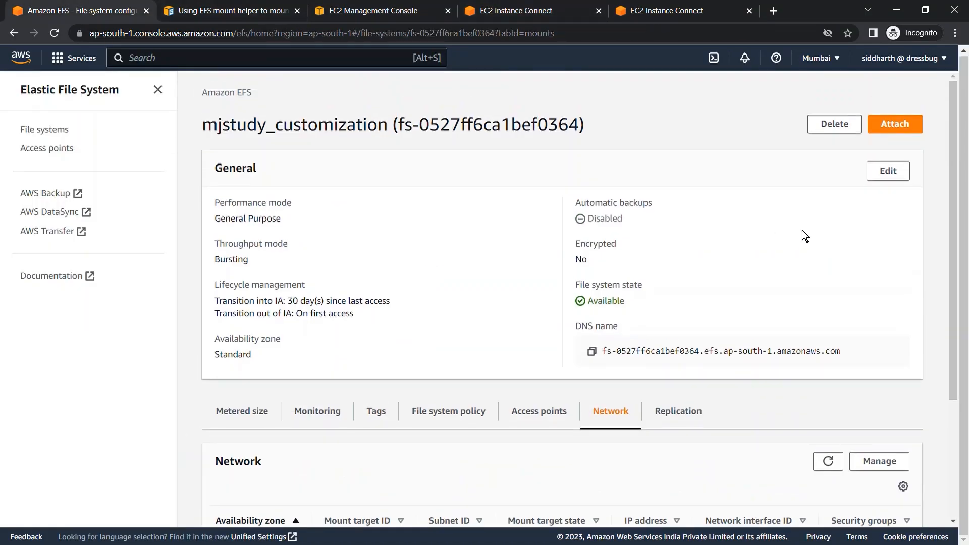
{"action": "left_click", "coordinate": [904, 124]}
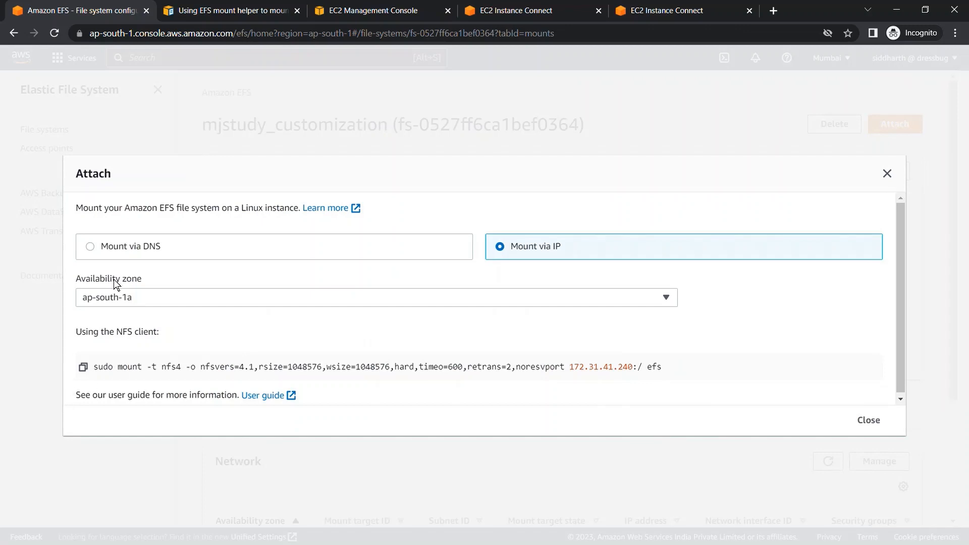
{"action": "left_click", "coordinate": [109, 245]}
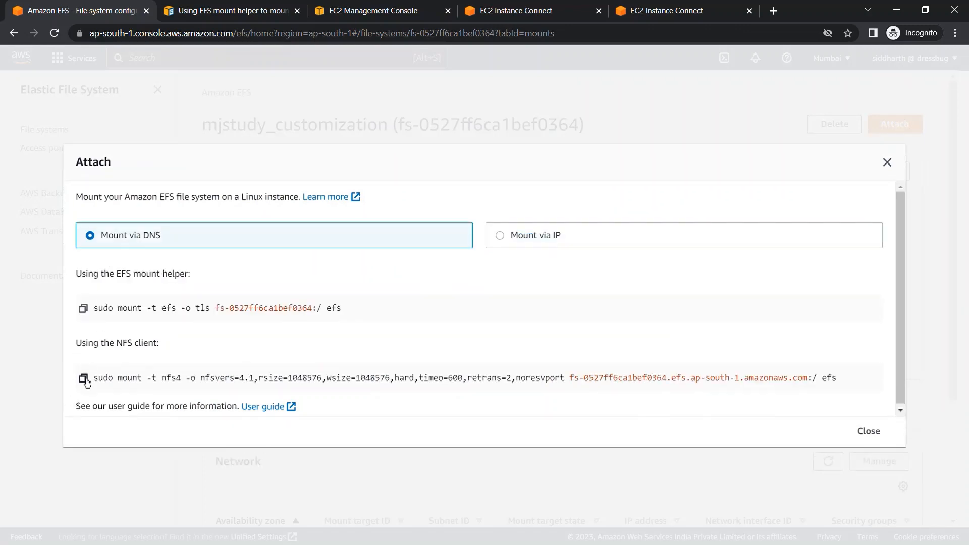
{"action": "left_click", "coordinate": [82, 378]}
- In the mjstudy2 terminal, list the home directory and mount the file system on efs with the copied NFS command
{"action": "left_click", "coordinate": [656, 10]}
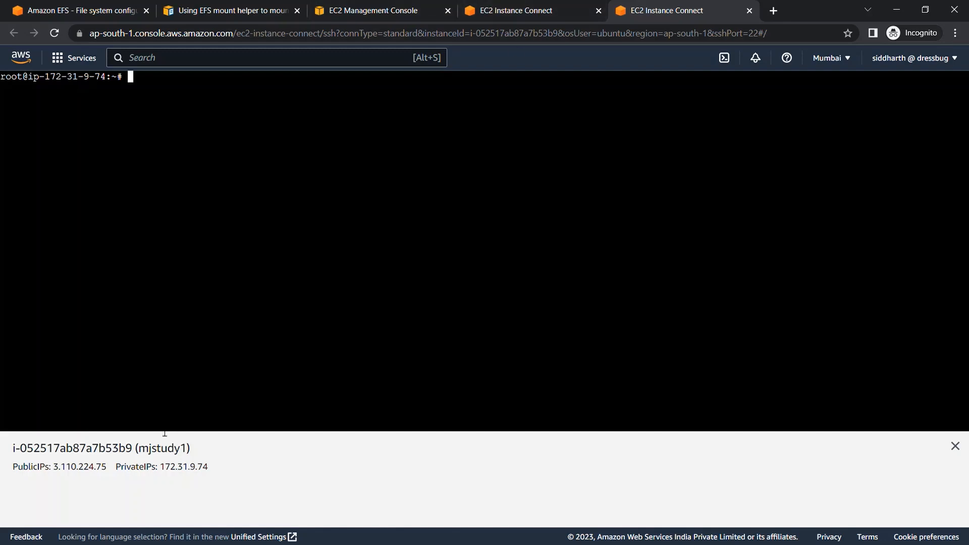
{"action": "left_click", "coordinate": [504, 9]}
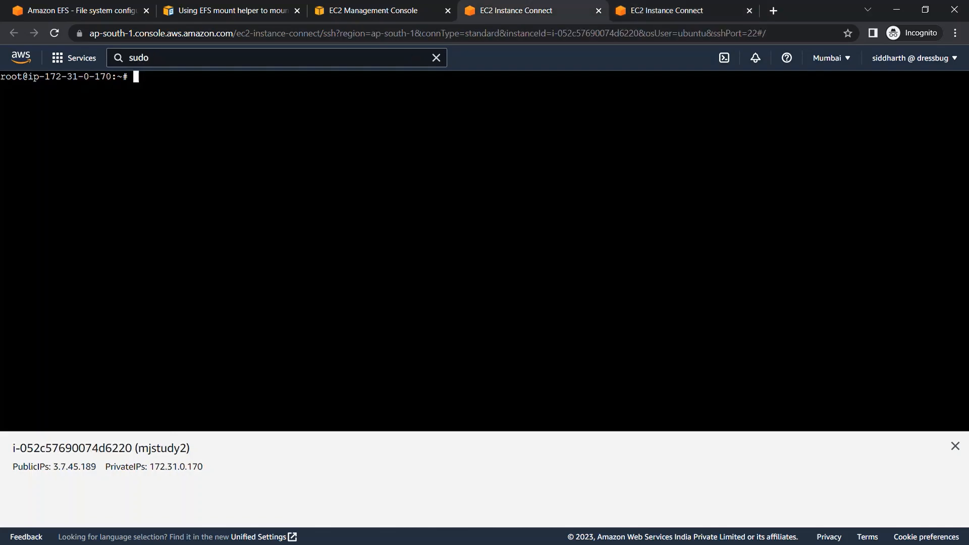
{"action": "type", "text": "ll"}
{"action": "key", "text": "Return"}
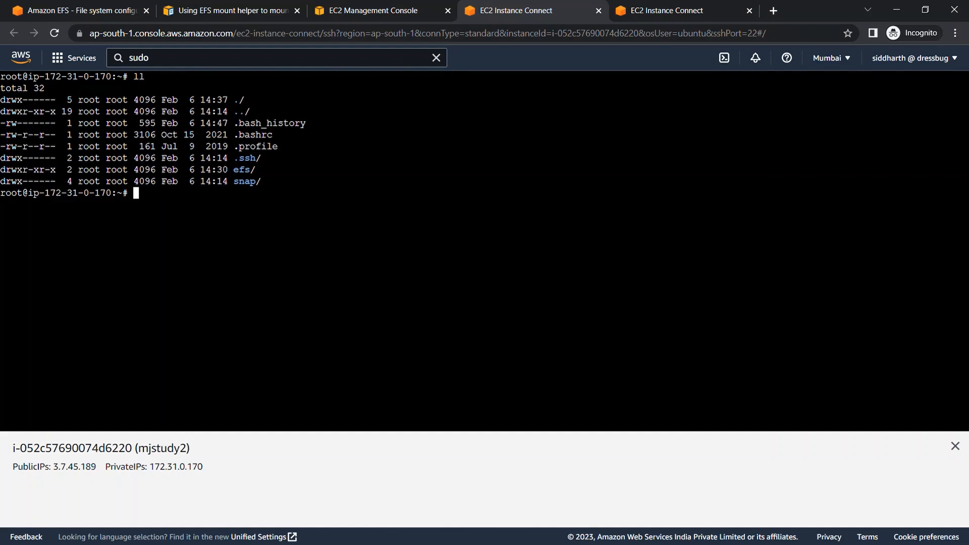
{"action": "key", "text": "ctrl+v"}
{"action": "key", "text": "Left"}
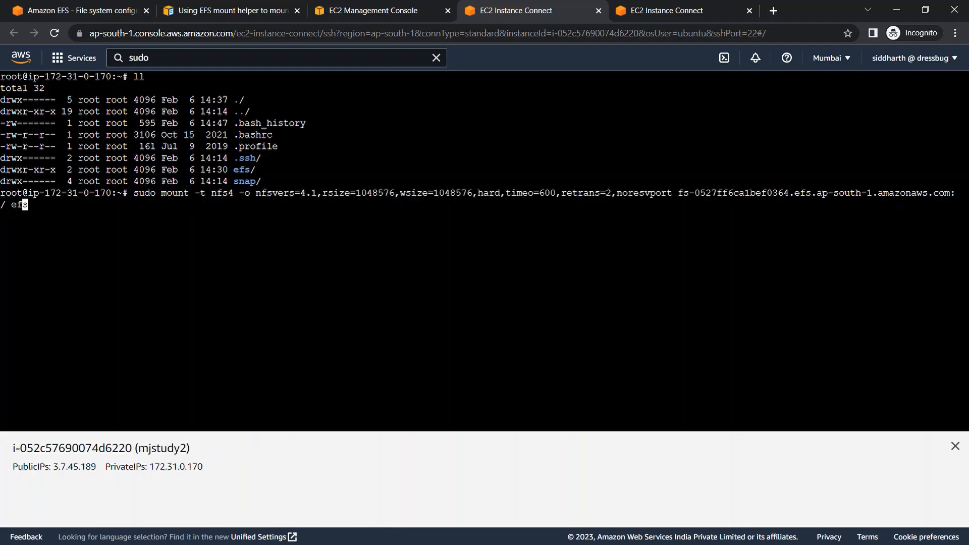
{"action": "key", "text": "Right"}
{"action": "key", "text": "Return"}
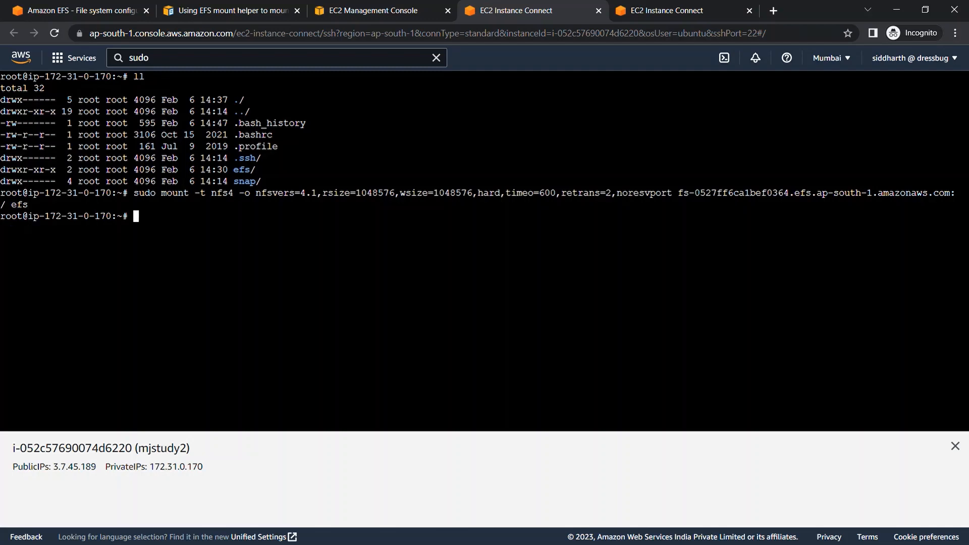
- Change into the efs directory on mjstudy2, list its contents and create an empty file named mjstudy.txt
{"action": "type", "text": "cd efs/"}
{"action": "key", "text": "Return"}
{"action": "type", "text": "ll"}
{"action": "key", "text": "Return"}
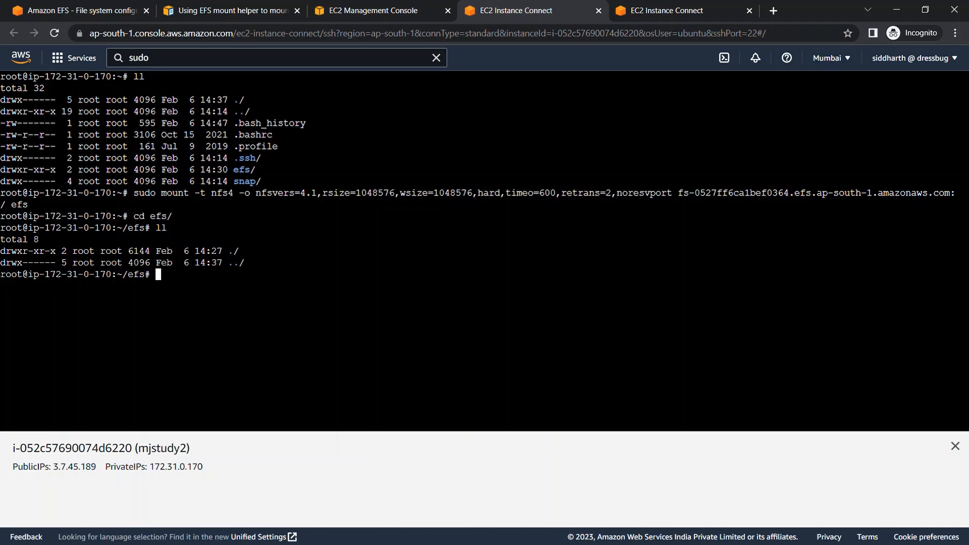
{"action": "type", "text": "touch"}
{"action": "type", "text": "mjstudy.txt"}
{"action": "key", "text": "Return"}
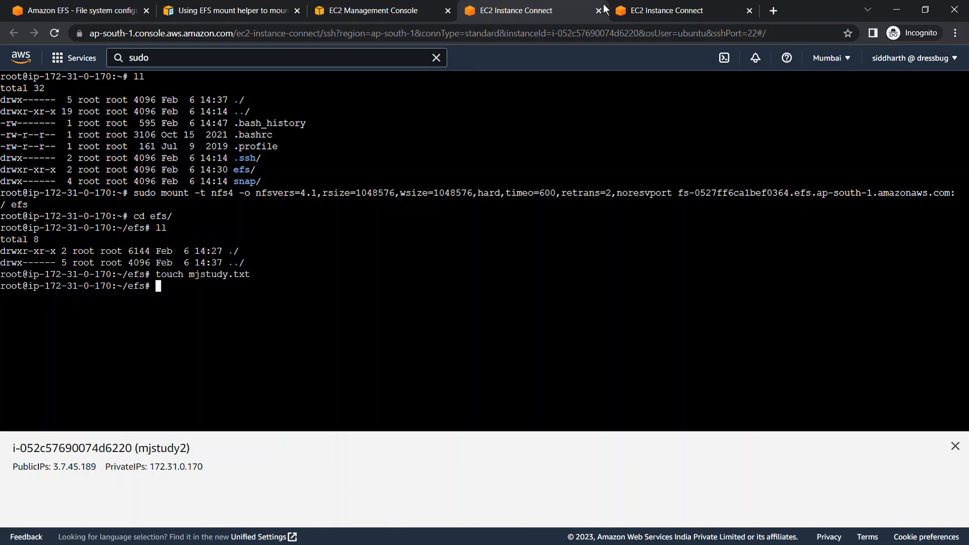
{"action": "left_click", "coordinate": [715, 10]}
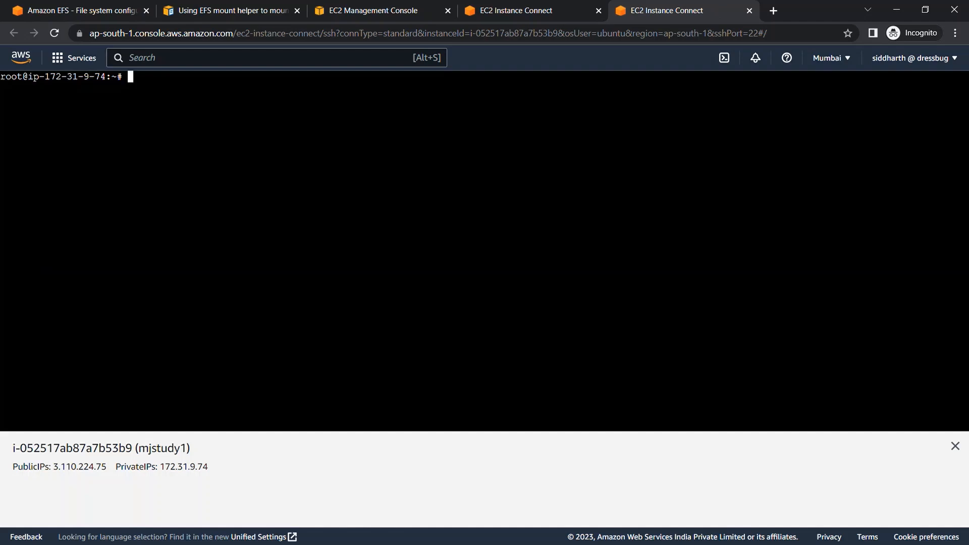
{"action": "double_click", "coordinate": [102, 221]}
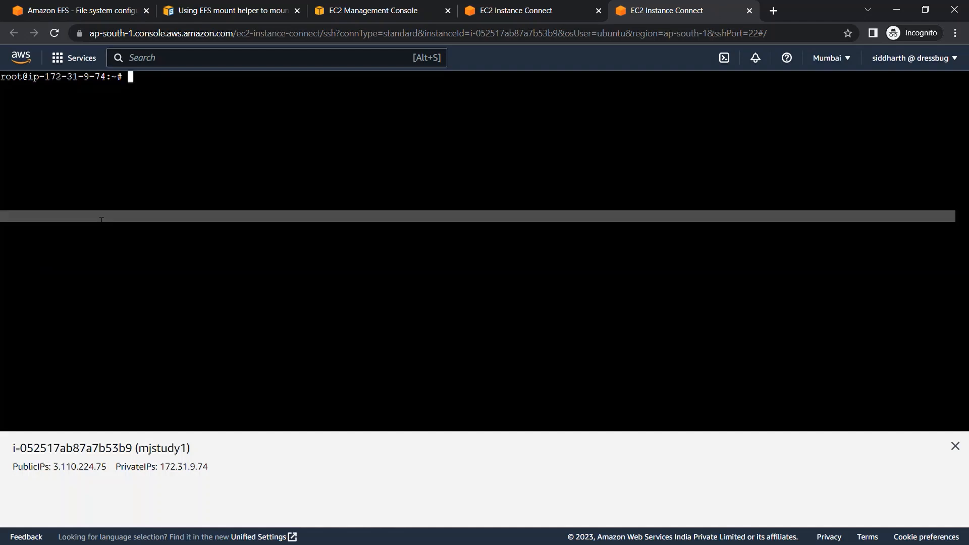
{"action": "left_click", "coordinate": [102, 227]}
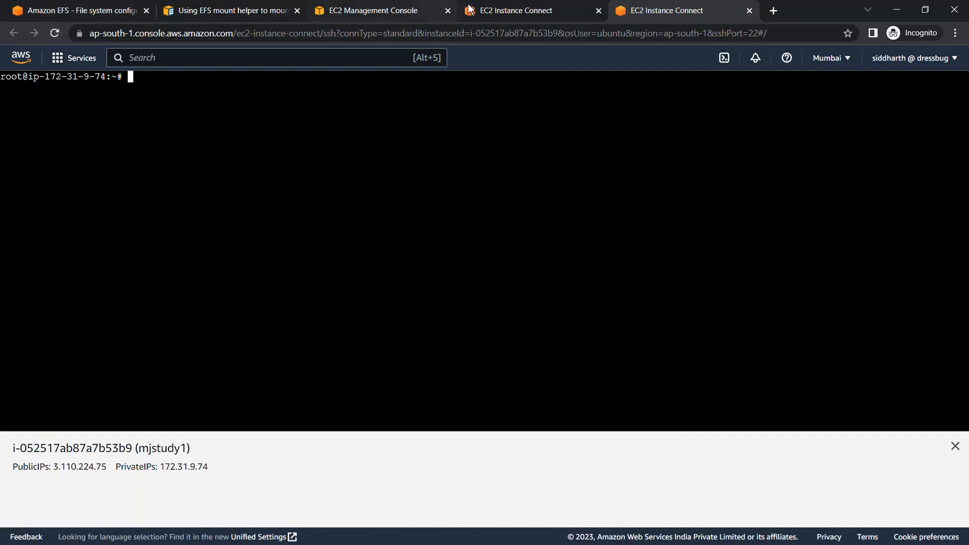
- On mjstudy2, open mjstudy.txt in nano and write "Hello and Welcome to MJ Study." followed by a blank line
{"action": "left_click", "coordinate": [504, 8]}
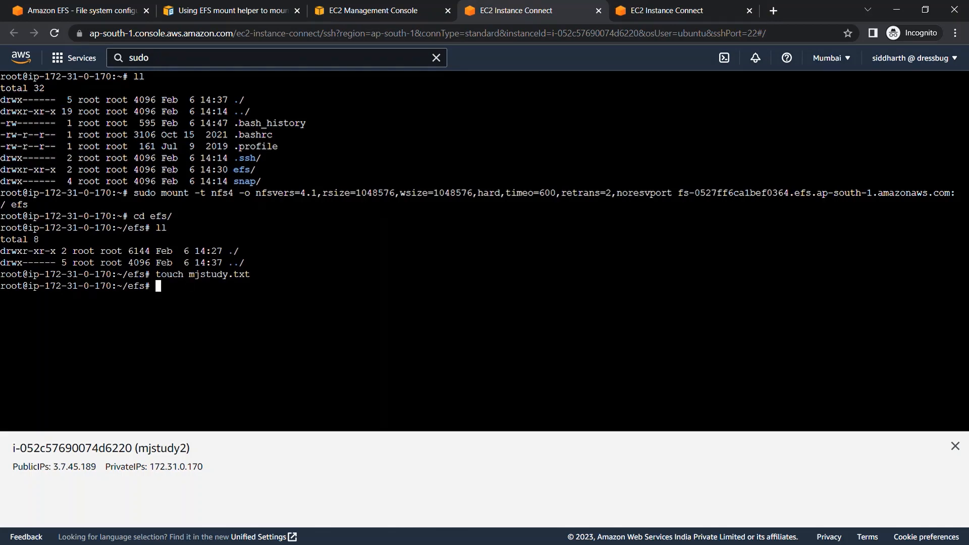
{"action": "type", "text": "nano mjstudy.txt"}
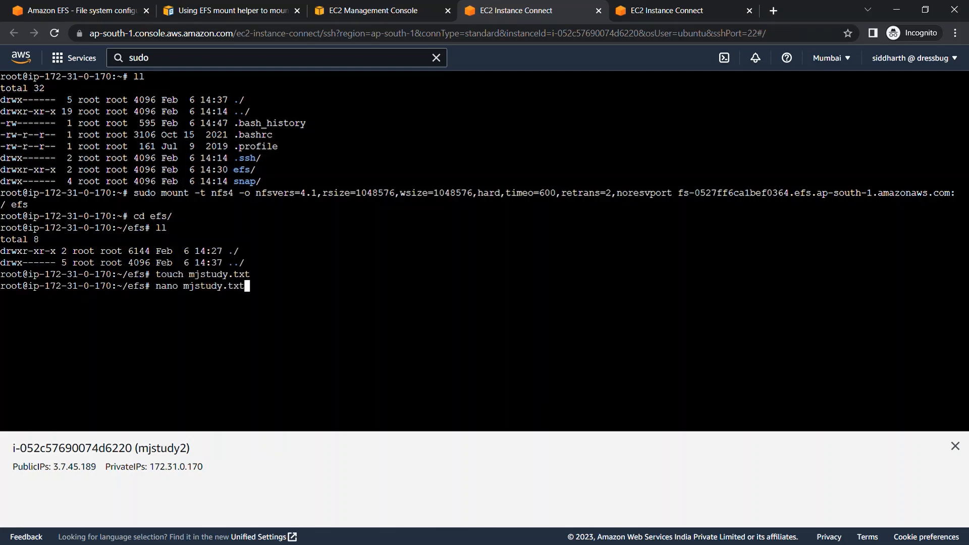
{"action": "key", "text": "Return"}
{"action": "type", "text": "Hello a"}
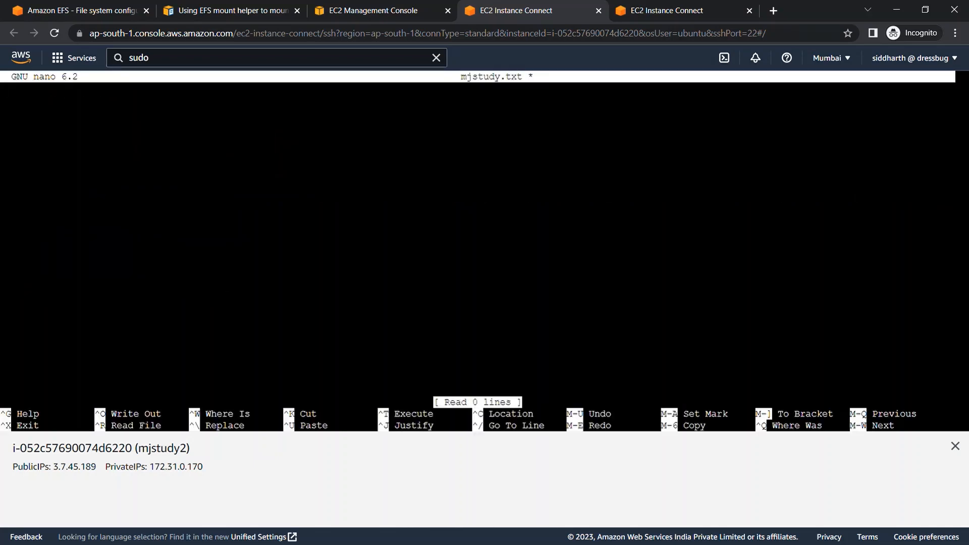
{"action": "type", "text": "nd Welcome to M"}
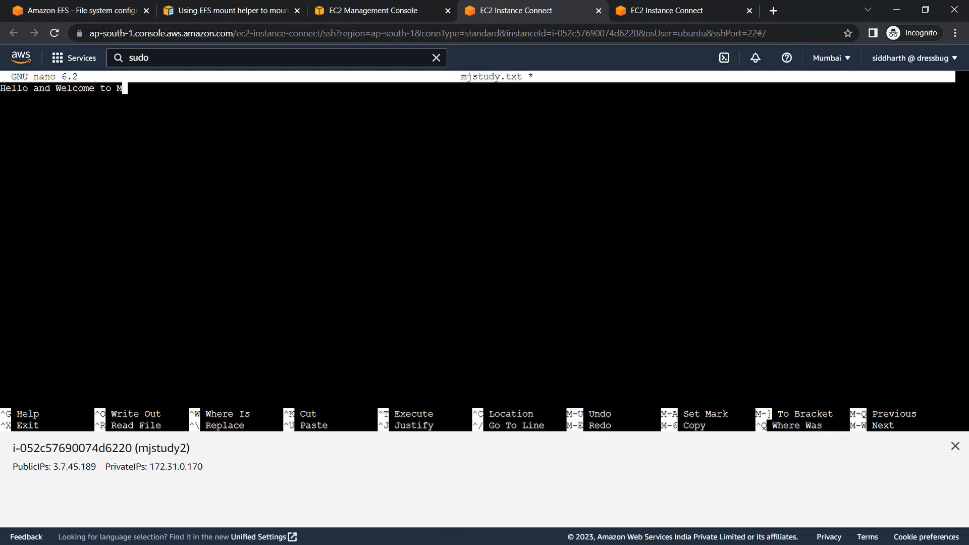
{"action": "type", "text": "J Study."}
{"action": "key", "text": "Return"}
{"action": "key", "text": "Return"}
- Add the line "Please Subscribe the Channel and click on bell icon." to mjstudy.txt, then save the file and exit nano
{"action": "type", "text": "Please Subs"}
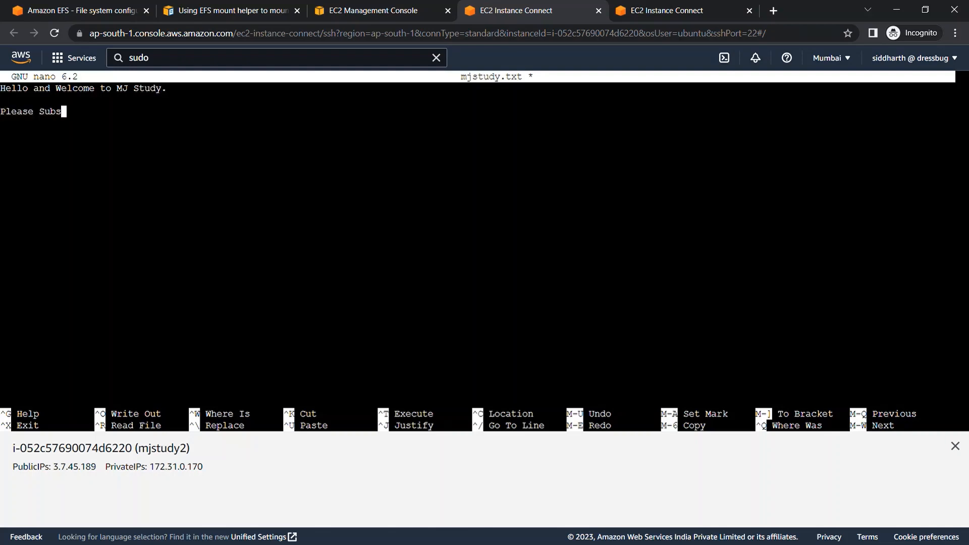
{"action": "type", "text": "cribe the Channel "}
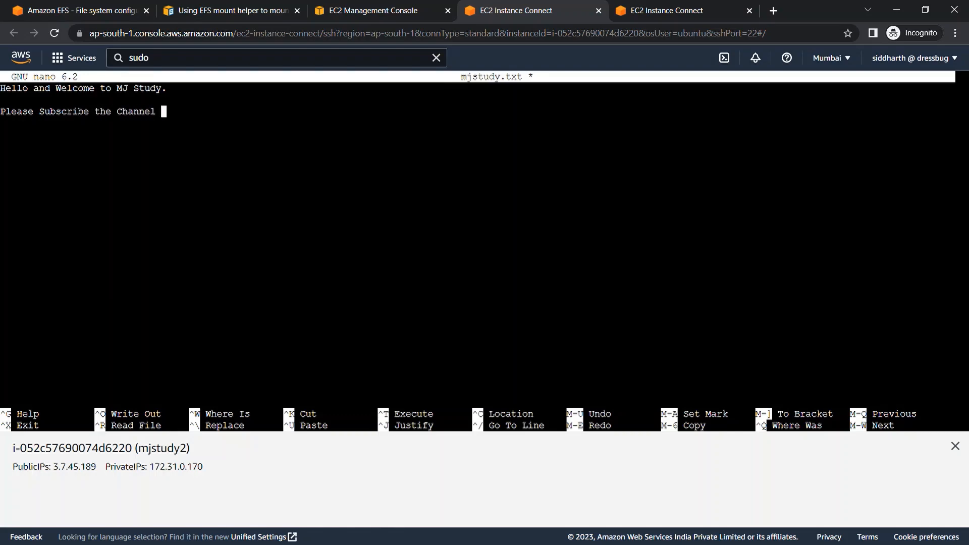
{"action": "type", "text": "and click on bell "}
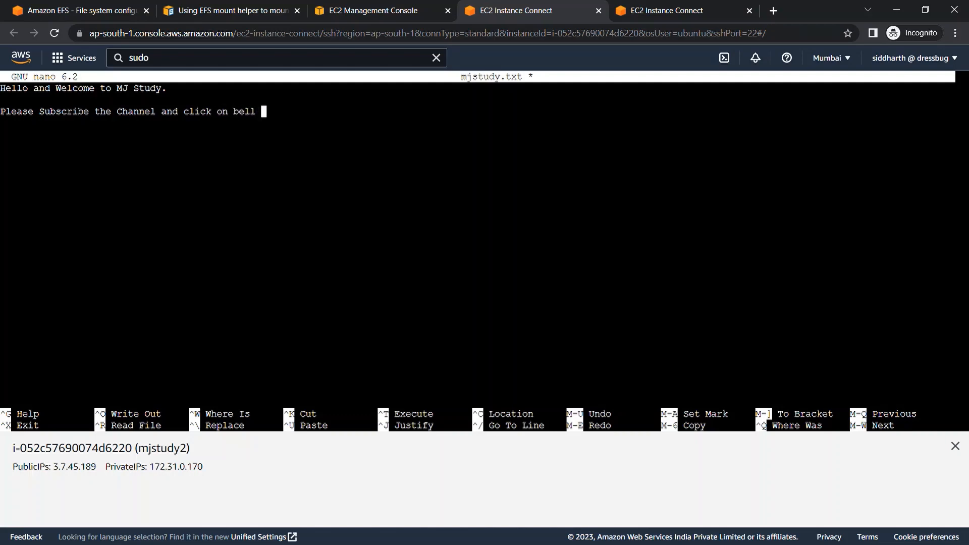
{"action": "type", "text": "icon."}
{"action": "key", "text": "Return"}
{"action": "key", "text": "Return"}
{"action": "key", "text": "ctrl+x"}
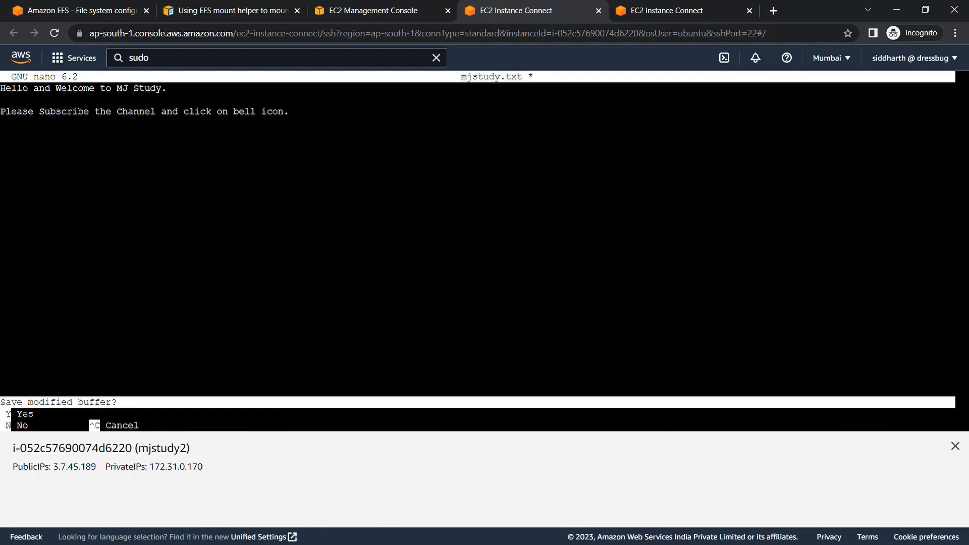
{"action": "key", "text": "y"}
{"action": "key", "text": "Return"}
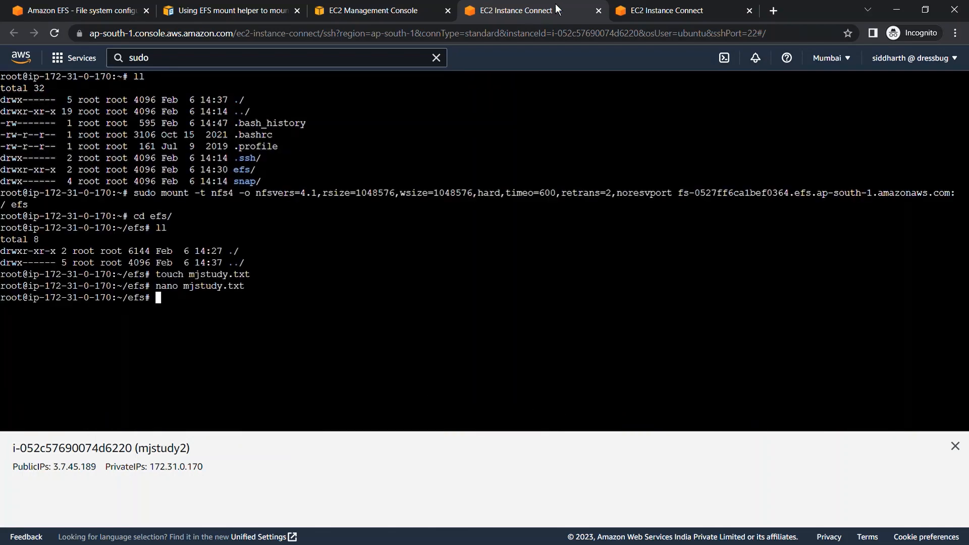
- Reload the mjstudy1 terminal connection and switch to the root user's home directory with sudo su -
{"action": "left_click", "coordinate": [656, 10]}
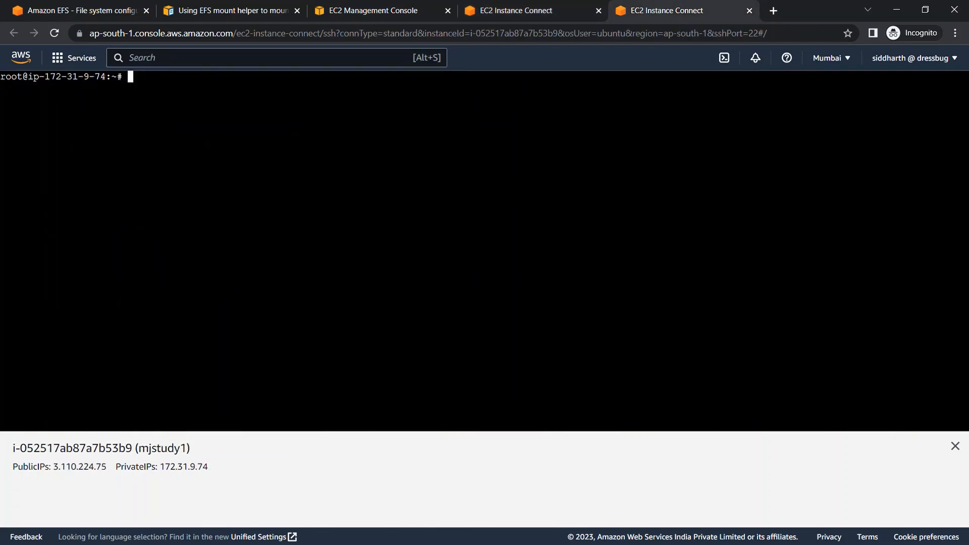
{"action": "left_click", "coordinate": [64, 34]}
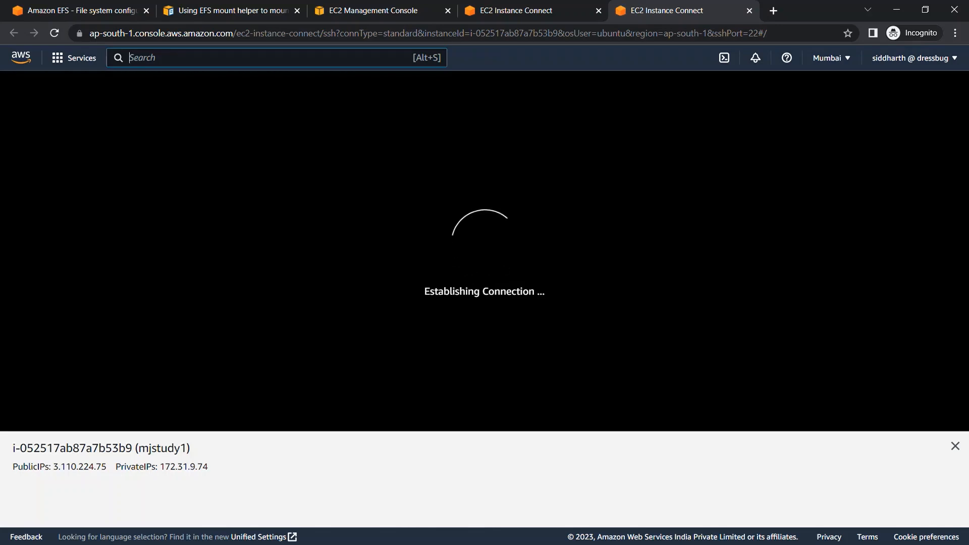
{"action": "type", "text": "s"}
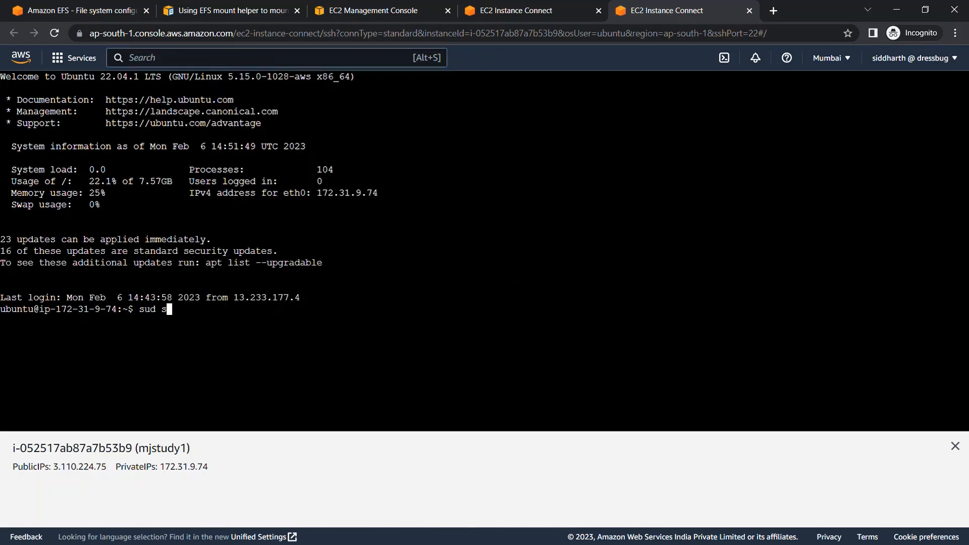
{"action": "type", "text": "udo su -"}
{"action": "key", "text": "Return"}
{"action": "type", "text": "cd"}
{"action": "key", "text": "Return"}
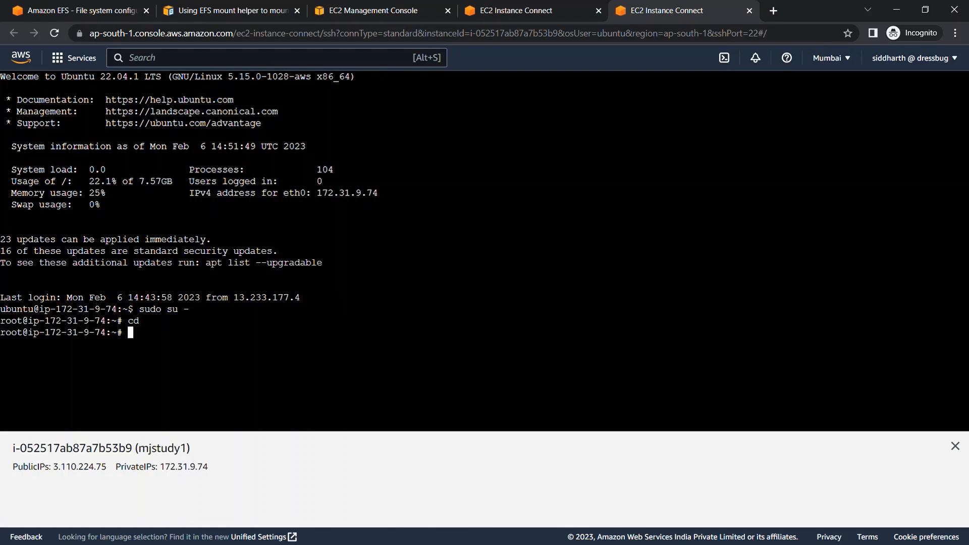
- Change into the efs directory on mjstudy1 and list its files to check for the file created on mjstudy2
{"action": "type", "text": "cd efs/"}
{"action": "key", "text": "Return"}
{"action": "type", "text": "ll"}
{"action": "key", "text": "Return"}
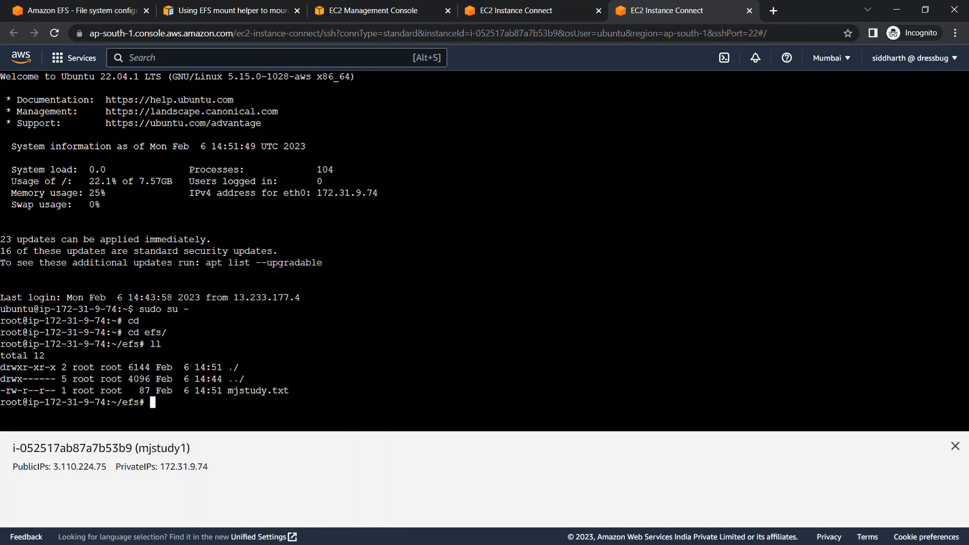
{"action": "left_click_drag", "start_coordinate": [289, 391], "coordinate": [223, 391]}
{"action": "left_click", "coordinate": [223, 391]}
{"action": "left_click", "coordinate": [581, 10]}
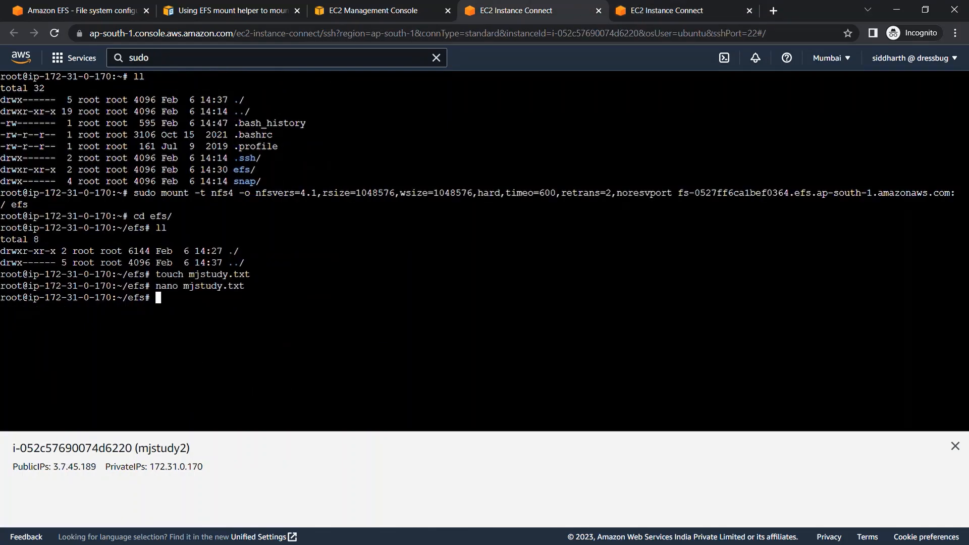
{"action": "left_click", "coordinate": [652, 10]}
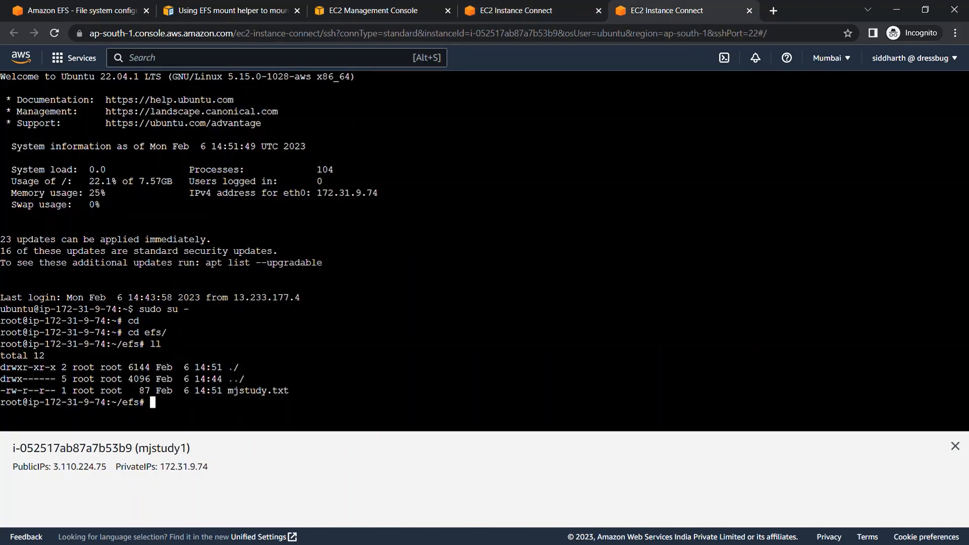
- Display the contents of mjstudy.txt on mjstudy1 with cat and review both text lines
{"action": "type", "text": "cat mjstudy.txt"}
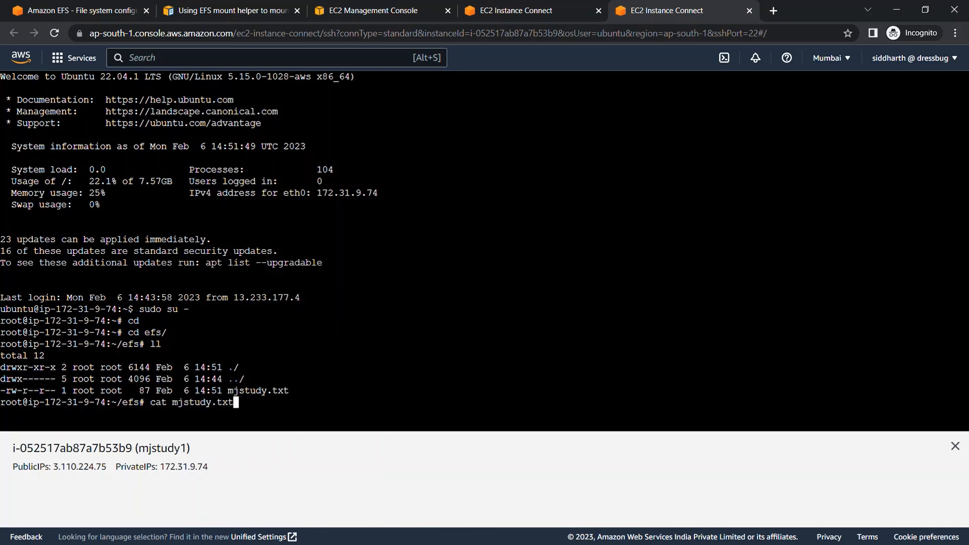
{"action": "key", "text": "Return"}
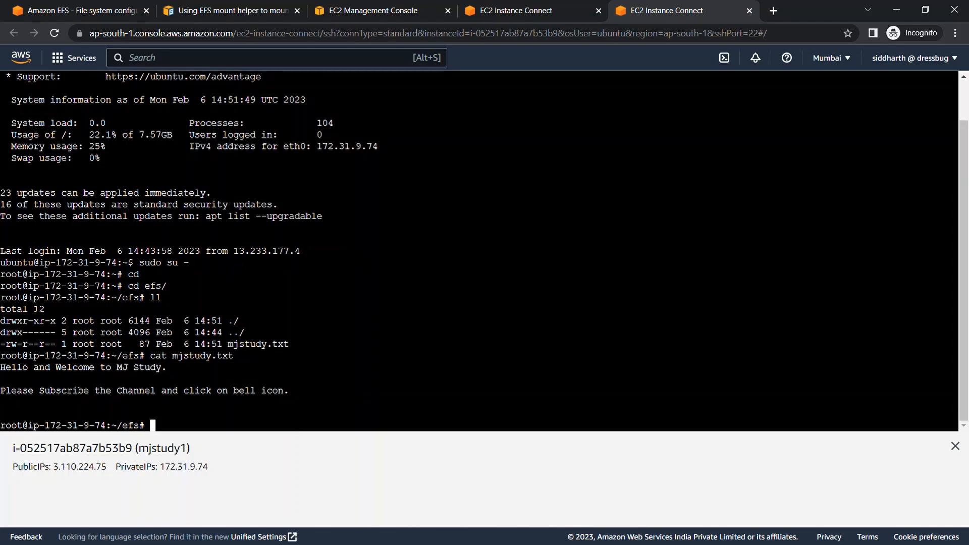
{"action": "left_click_drag", "start_coordinate": [1, 367], "coordinate": [211, 378]}
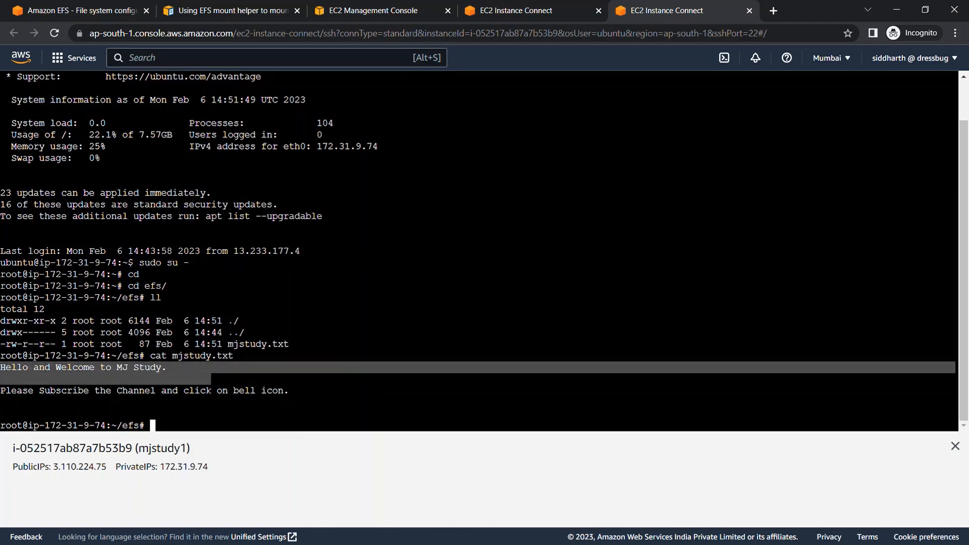
{"action": "left_click_drag", "start_coordinate": [5, 402], "coordinate": [225, 391]}
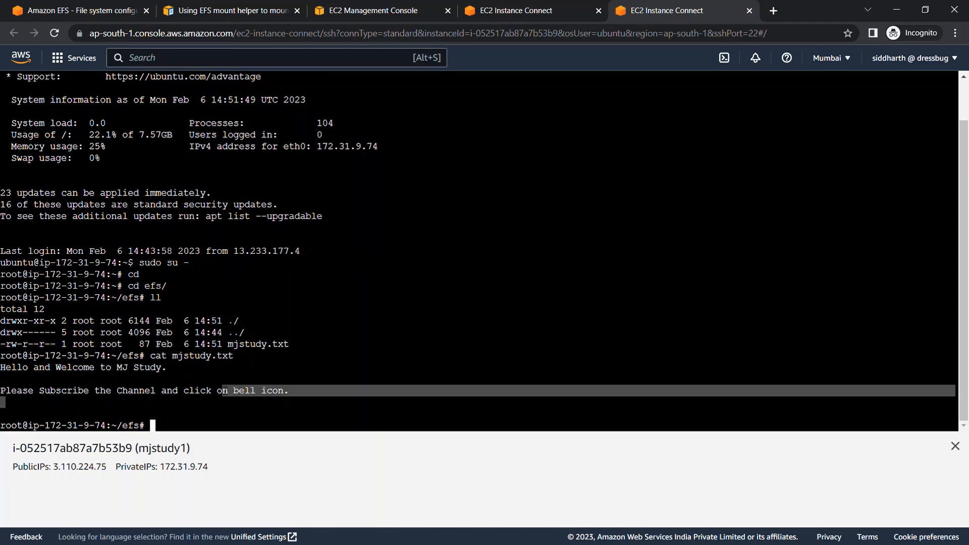
{"action": "left_click", "coordinate": [300, 390]}
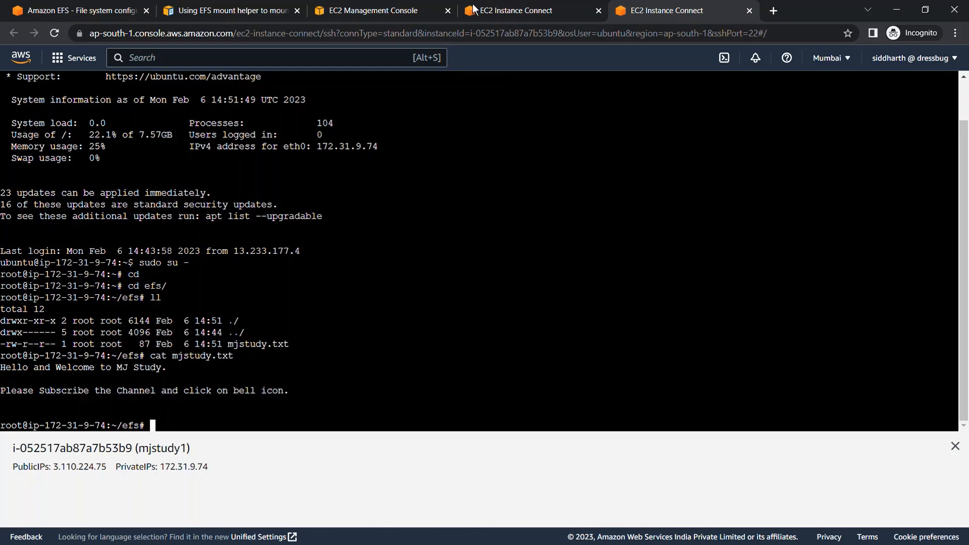
- Return to the mjstudy_customization file system in Amazon EFS, dismiss the attach instructions and review its metered size
{"action": "left_click", "coordinate": [80, 11]}
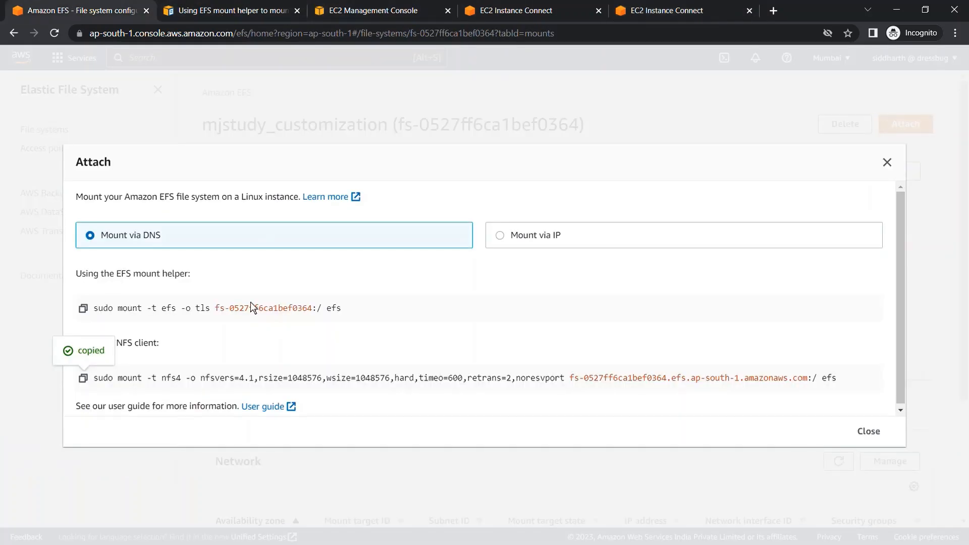
{"action": "left_click", "coordinate": [886, 161]}
{"action": "scroll", "coordinate": [434, 444], "scroll_direction": "down", "scroll_amount": 2}
{"action": "left_click", "coordinate": [230, 335]}
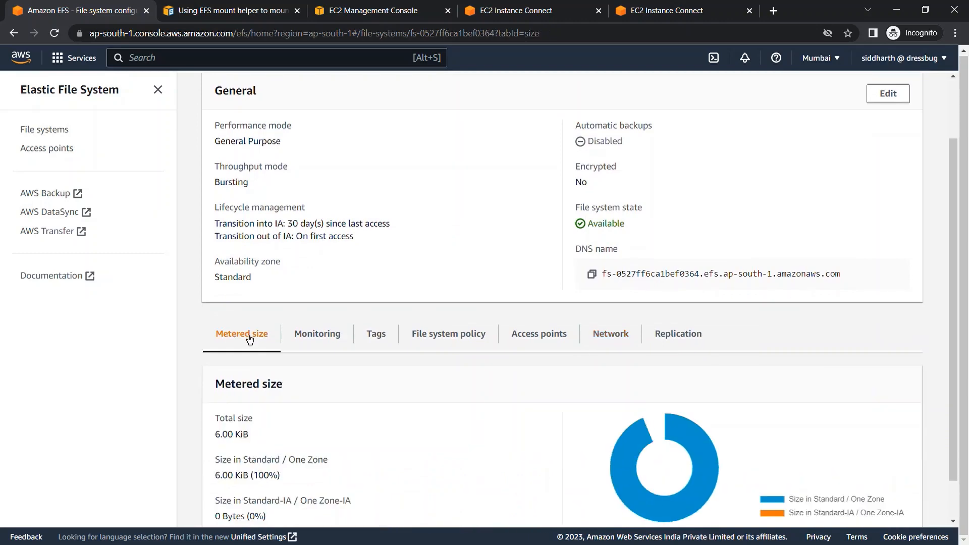
{"action": "scroll", "coordinate": [382, 424], "scroll_direction": "down", "scroll_amount": 1}
{"action": "scroll", "coordinate": [382, 421], "scroll_direction": "up", "scroll_amount": 1}
{"action": "scroll", "coordinate": [314, 372], "scroll_direction": "down", "scroll_amount": 1}
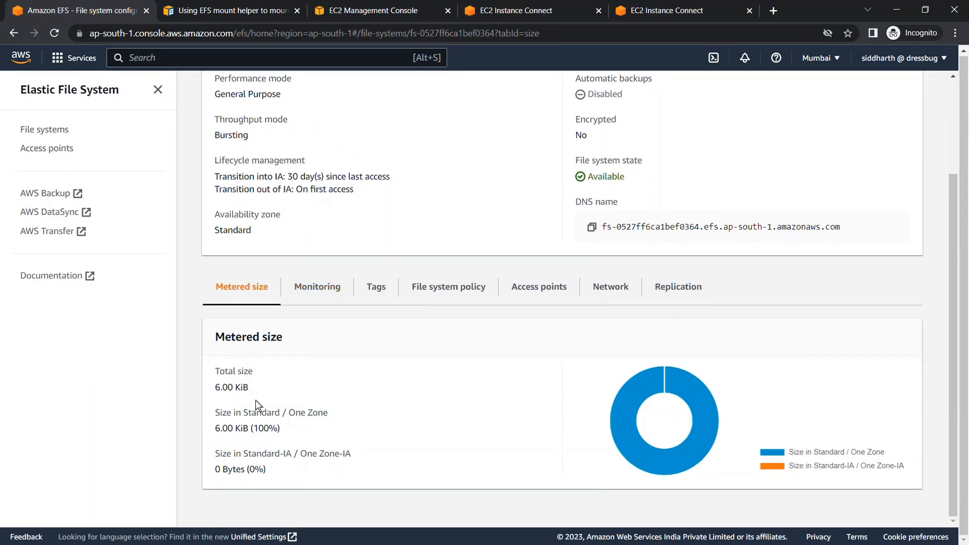
{"action": "scroll", "coordinate": [241, 400], "scroll_direction": "up", "scroll_amount": 2}
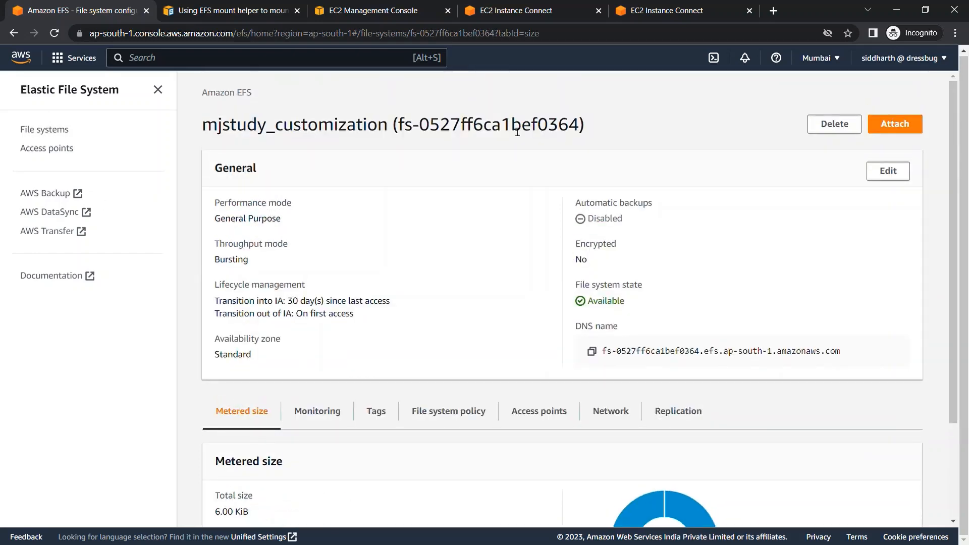
- Reload the mjstudy_customization details page and check the metered size again
{"action": "left_click", "coordinate": [61, 32]}
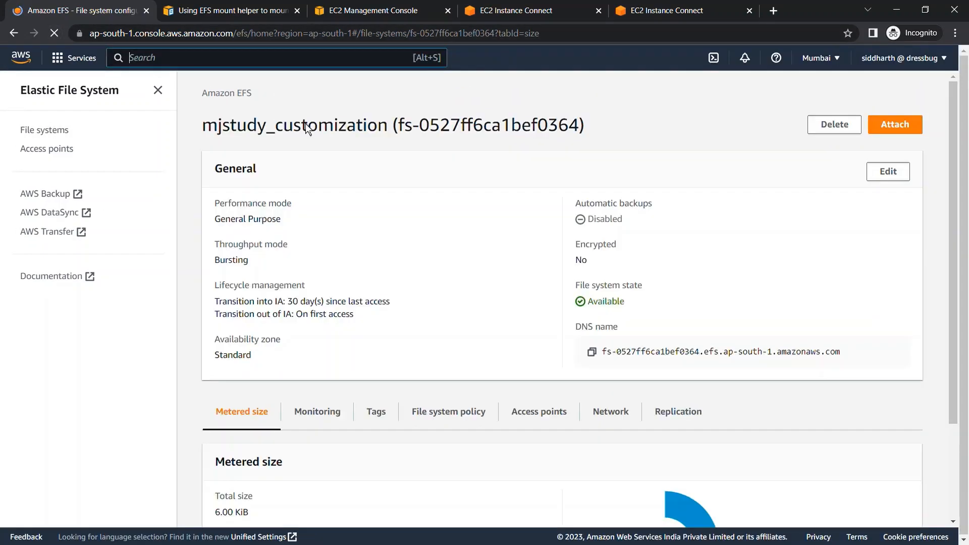
{"action": "scroll", "coordinate": [367, 212], "scroll_direction": "down", "scroll_amount": 2}
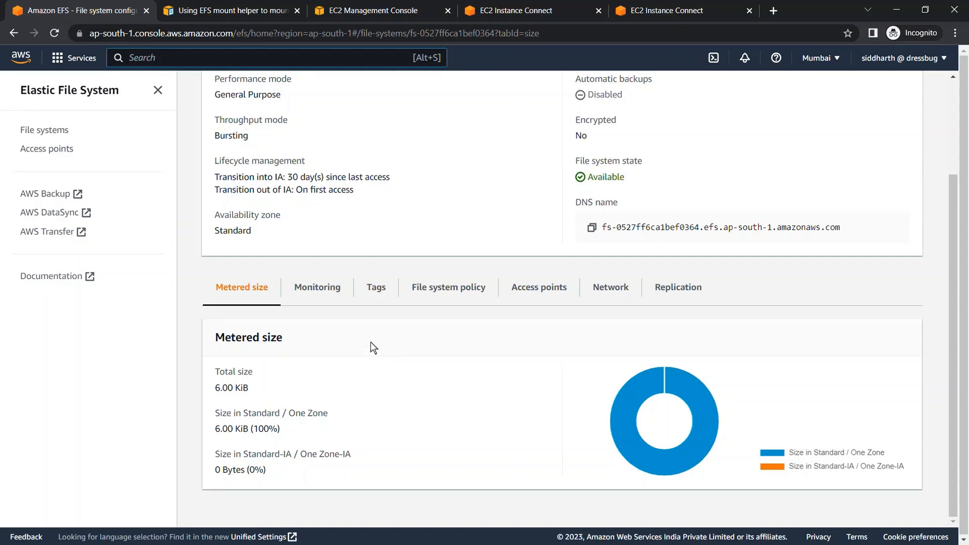
{"action": "scroll", "coordinate": [372, 346], "scroll_direction": "up", "scroll_amount": 2}
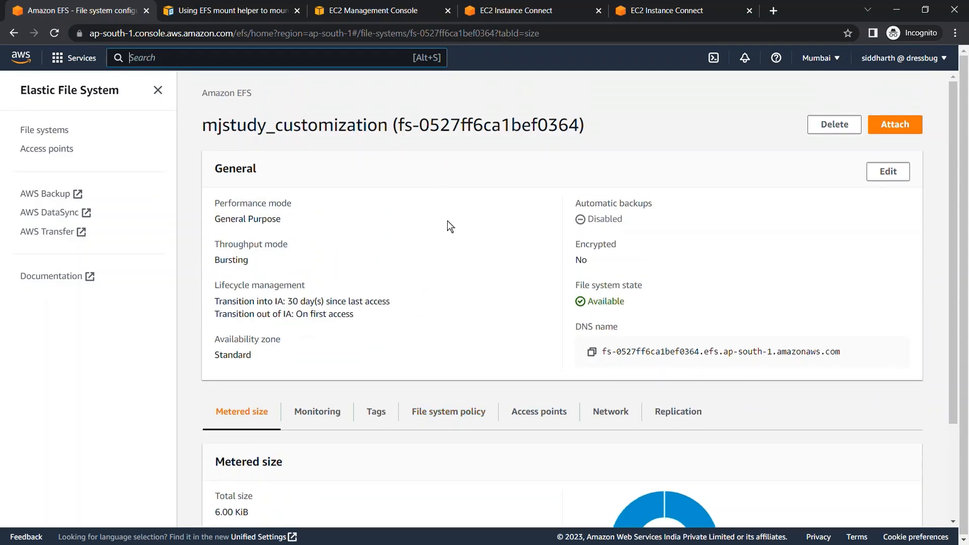